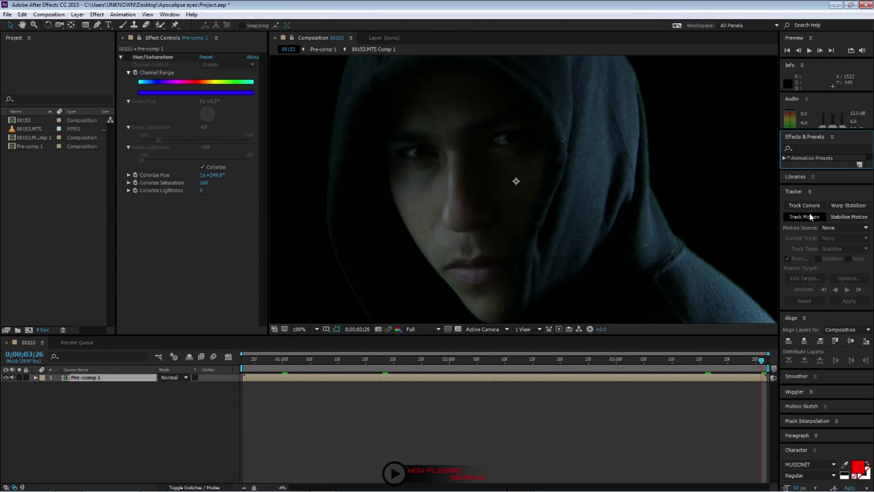
# Step: Start motion tracking on Pre-comp 1 and centre Track Point 1 on the right-hand eye
pyautogui.click(804, 217)
pyautogui.scroll(2, 478, 172)
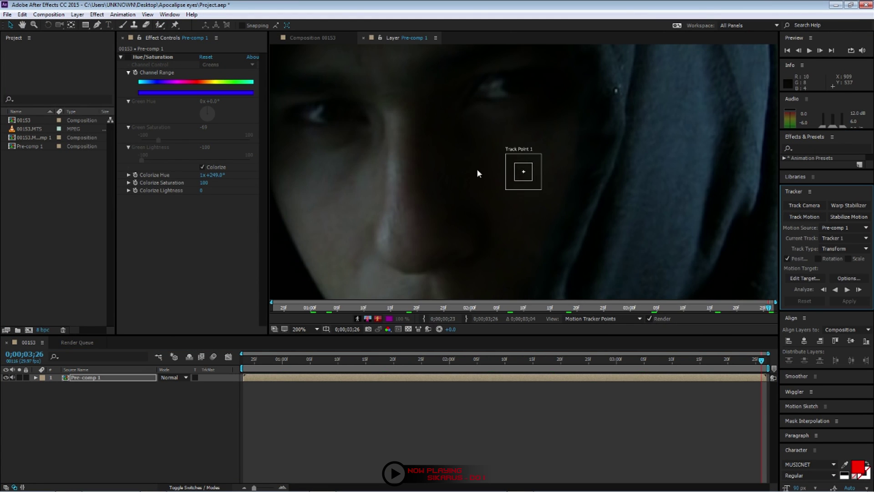
pyautogui.scroll(3, 483, 214)
pyautogui.moveTo(515, 270); pyautogui.dragTo(488, 184)
pyautogui.scroll(2, 487, 184)
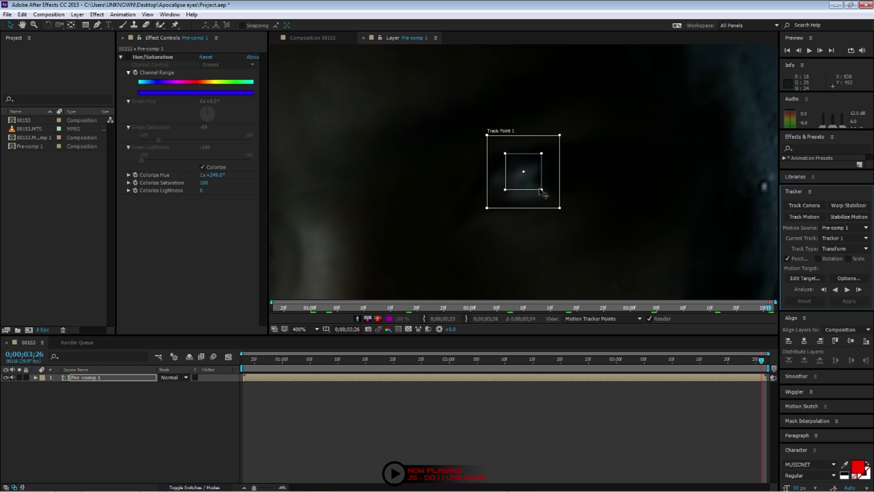
pyautogui.moveTo(541, 191); pyautogui.dragTo(544, 193)
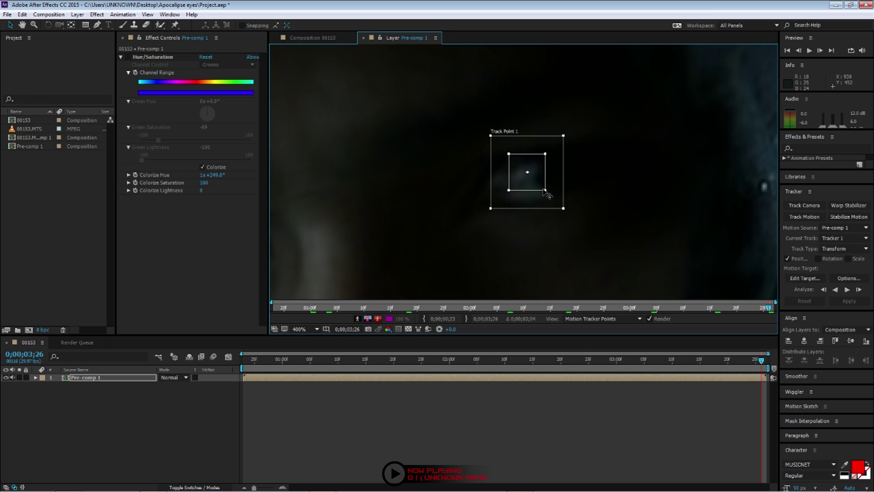
# Step: Track the eye backward from the last frame (3;26) to about 1;13
pyautogui.press('space')
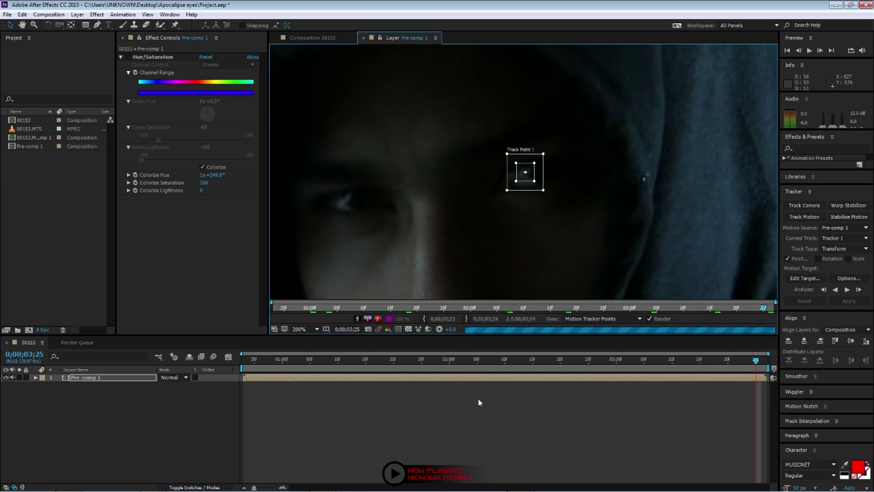
pyautogui.press('space')
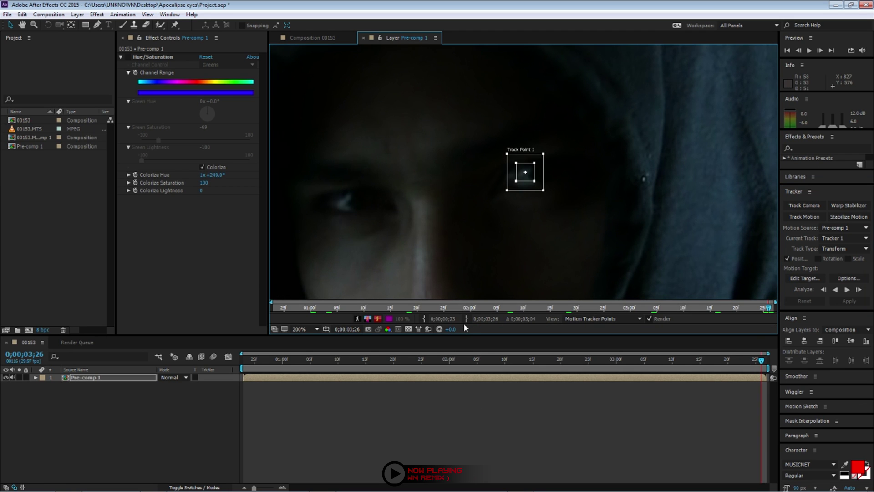
pyautogui.press('pagedown')
pyautogui.press('pageup')
pyautogui.click(824, 289)
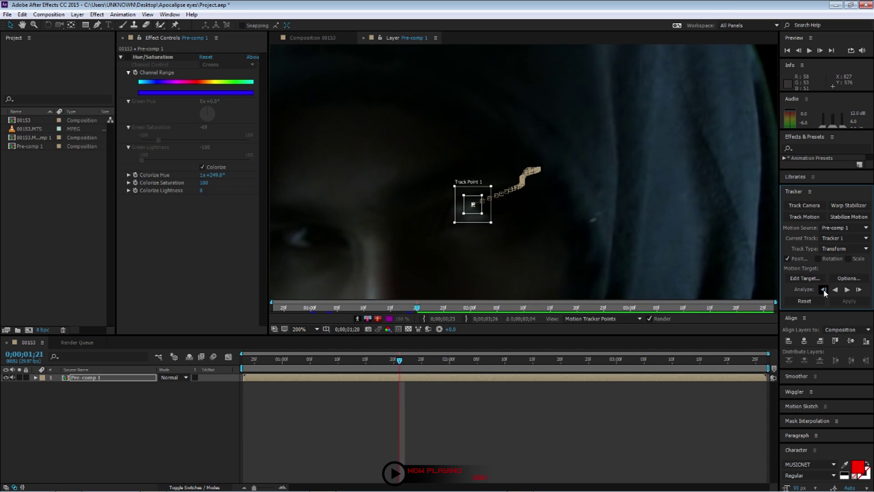
pyautogui.click(824, 289)
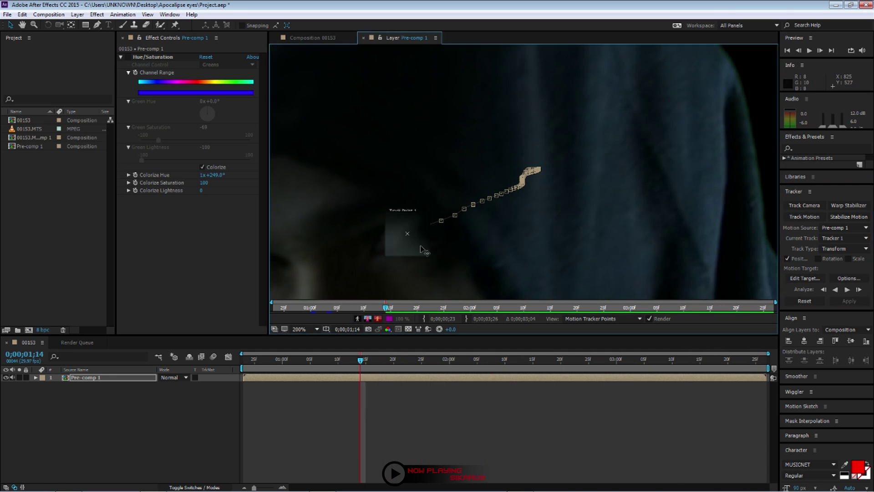
# Step: Add a new null object layer and rename it L Null
pyautogui.click(77, 15)
pyautogui.moveTo(90, 25)
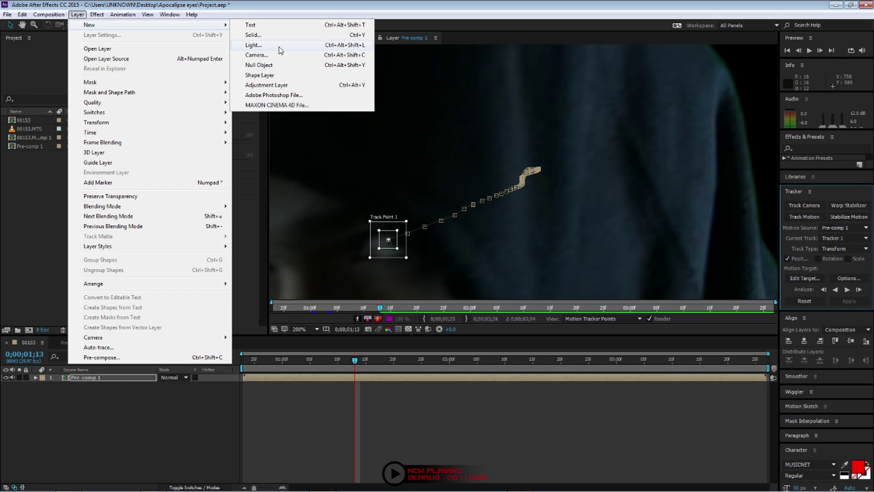
pyautogui.click(277, 66)
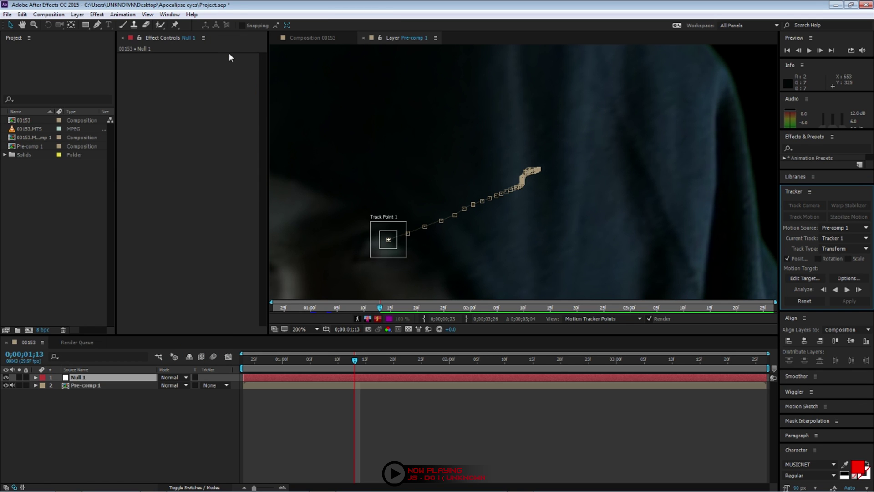
pyautogui.click(92, 380)
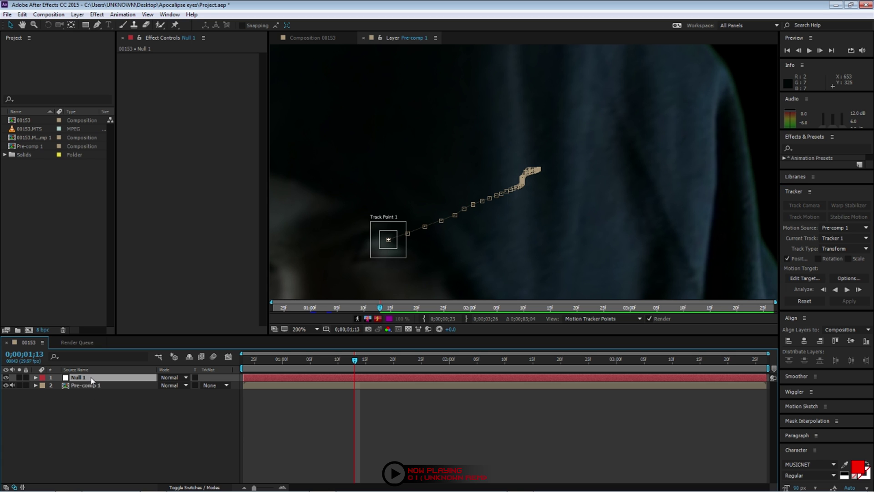
pyautogui.press('Return')
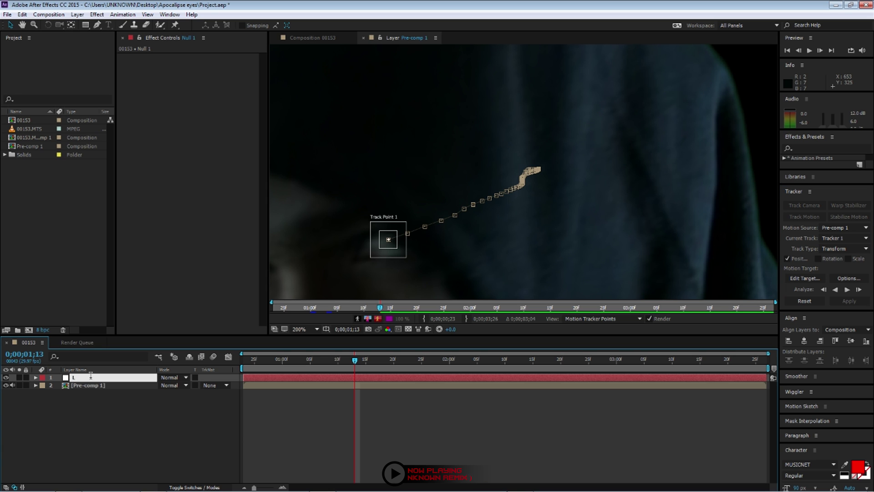
pyautogui.write('L Null')
pyautogui.press('Return')
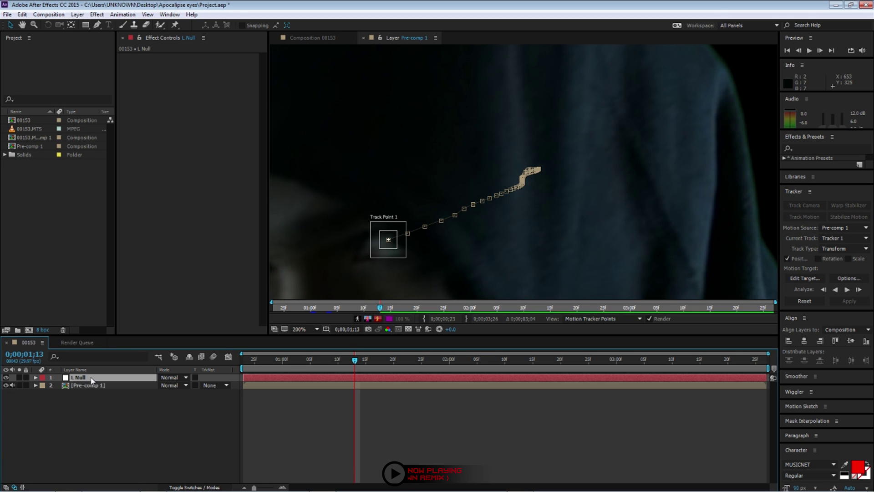
# Step: Apply Track Point 1's motion to L Null in X and Y, then preview
pyautogui.click(811, 279)
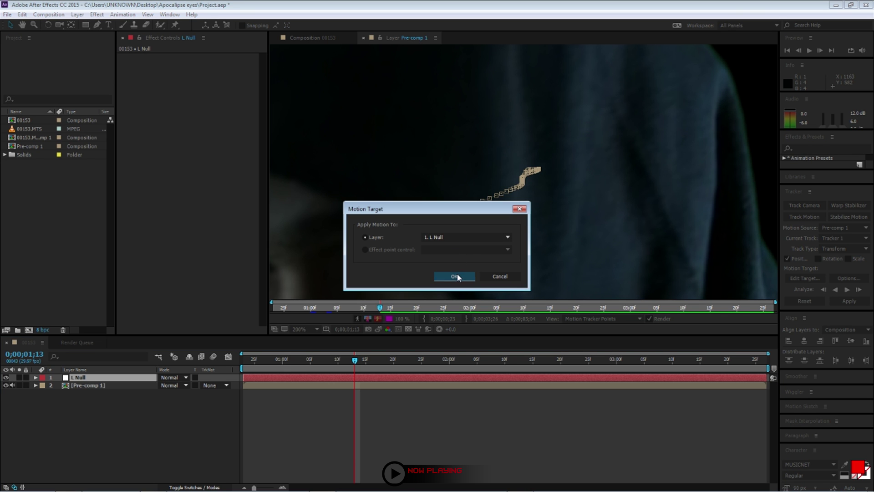
pyautogui.click(456, 276)
pyautogui.click(839, 302)
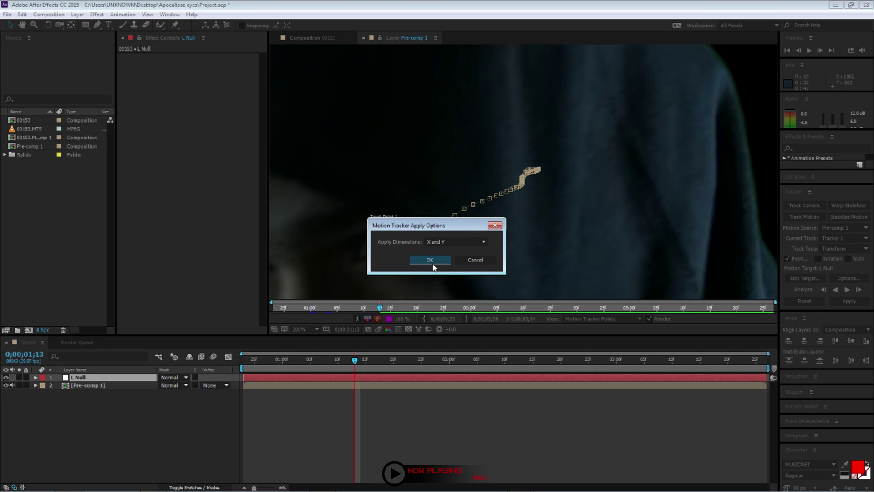
pyautogui.click(430, 260)
pyautogui.press('space')
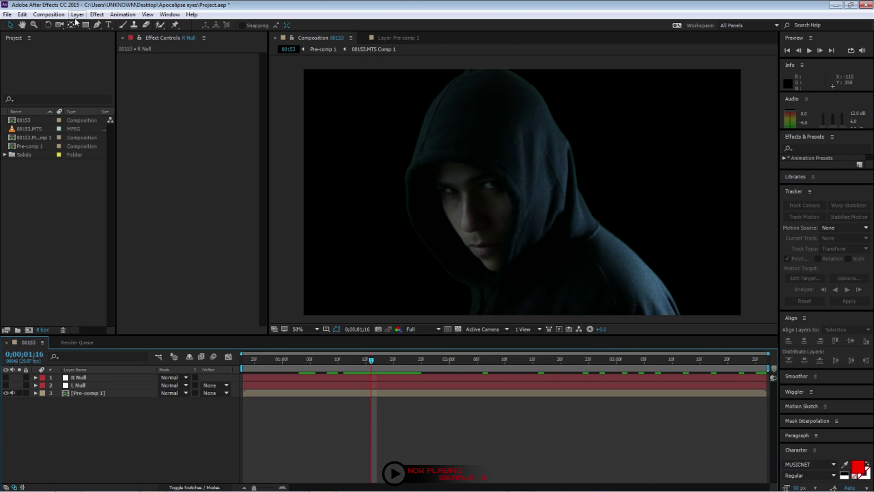
# Step: Create a new full-frame solid layer coloured pure white
pyautogui.click(78, 15)
pyautogui.moveTo(92, 25)
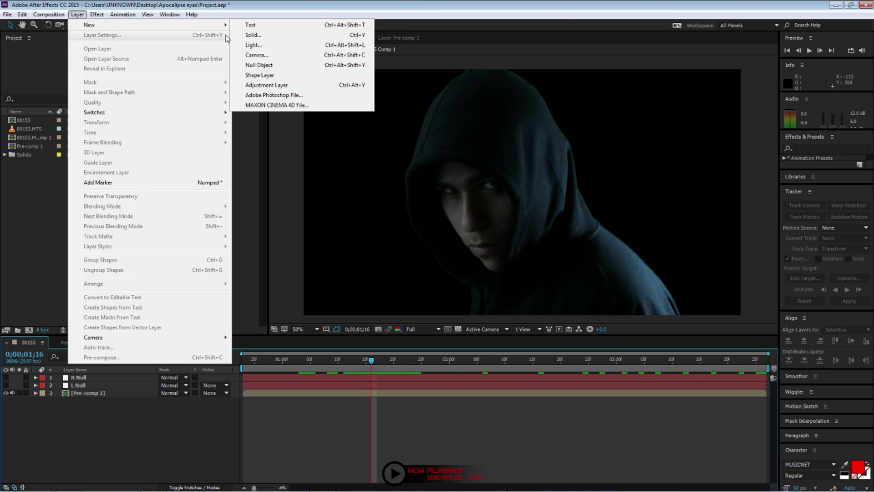
pyautogui.click(268, 35)
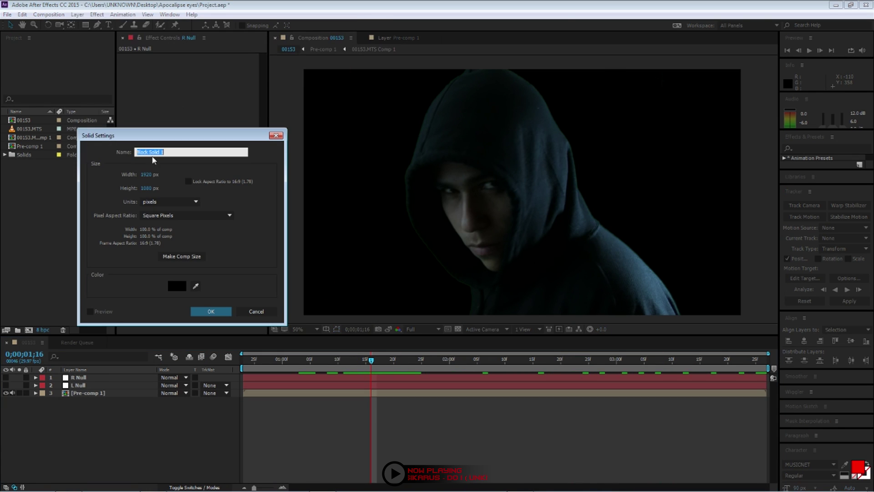
pyautogui.click(177, 286)
pyautogui.click(72, 277)
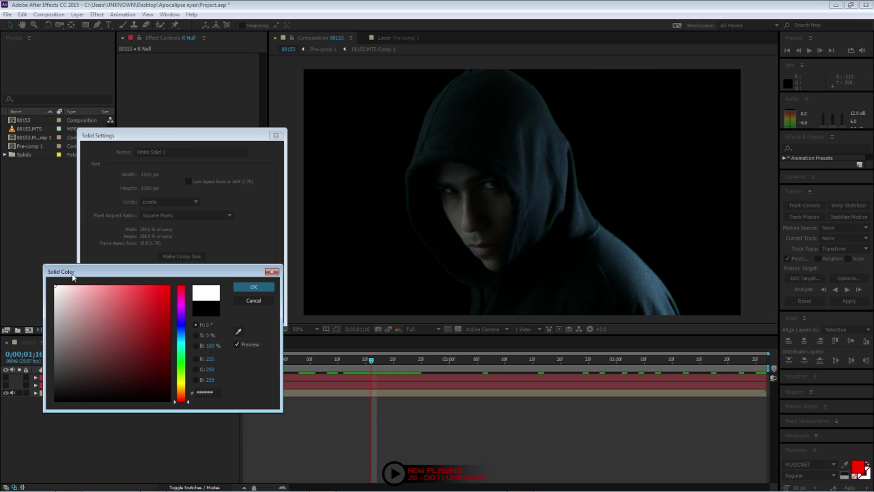
pyautogui.click(241, 287)
pyautogui.click(210, 311)
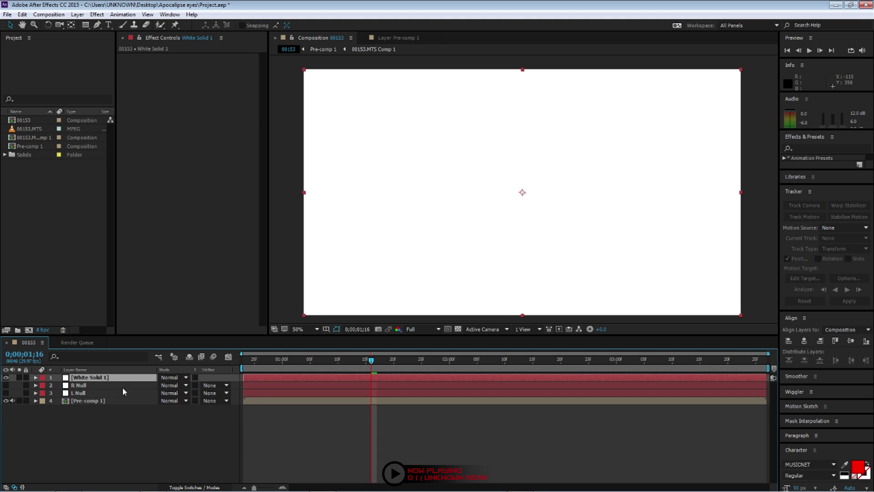
# Step: Hide White Solid 1, preview the footage underneath, and reselect the solid
pyautogui.click(6, 377)
pyautogui.press('space')
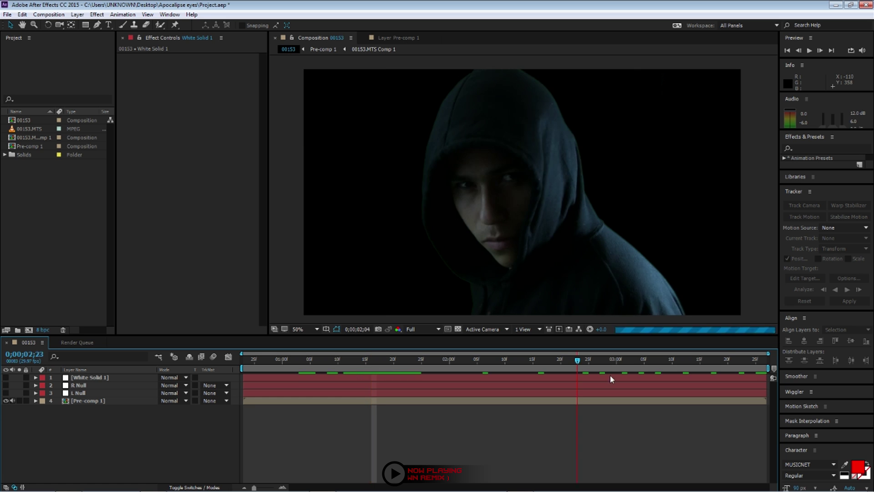
pyautogui.scroll(4, 527, 182)
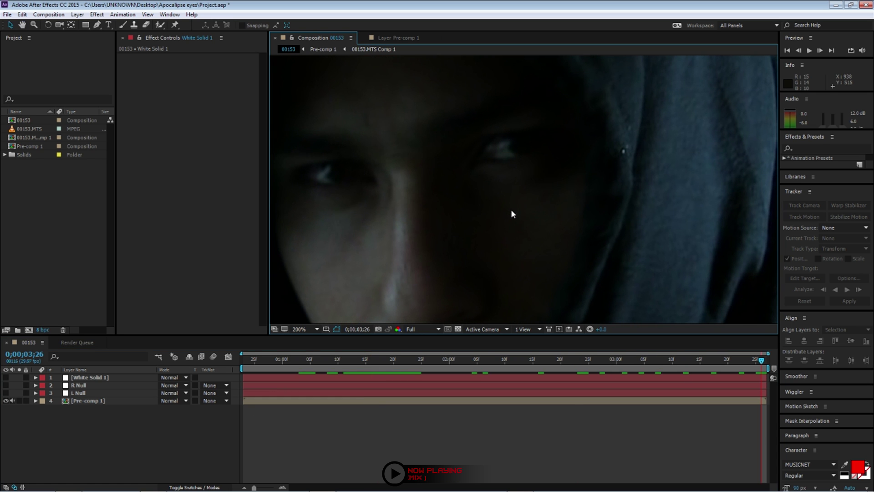
pyautogui.click(152, 378)
pyautogui.press('g')
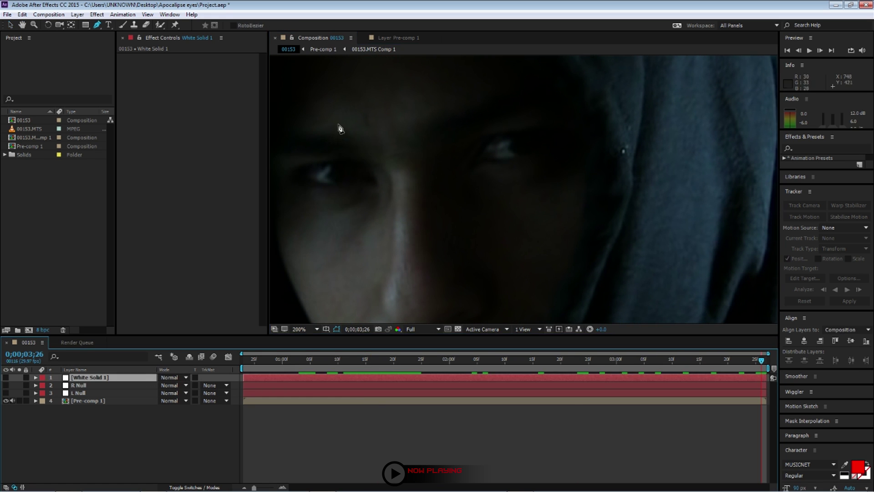
# Step: Trace a mask around the left eye on White Solid 1, feather it 5 px, and show the layer
pyautogui.click(353, 163)
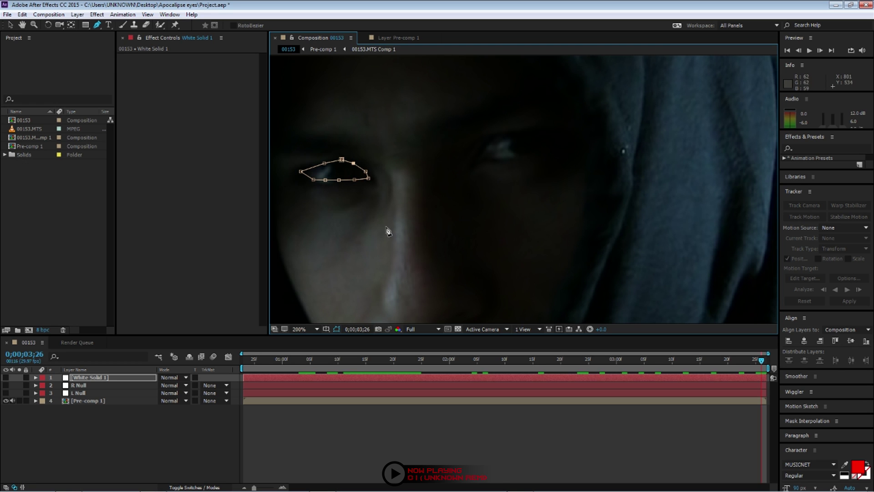
pyautogui.press('f')
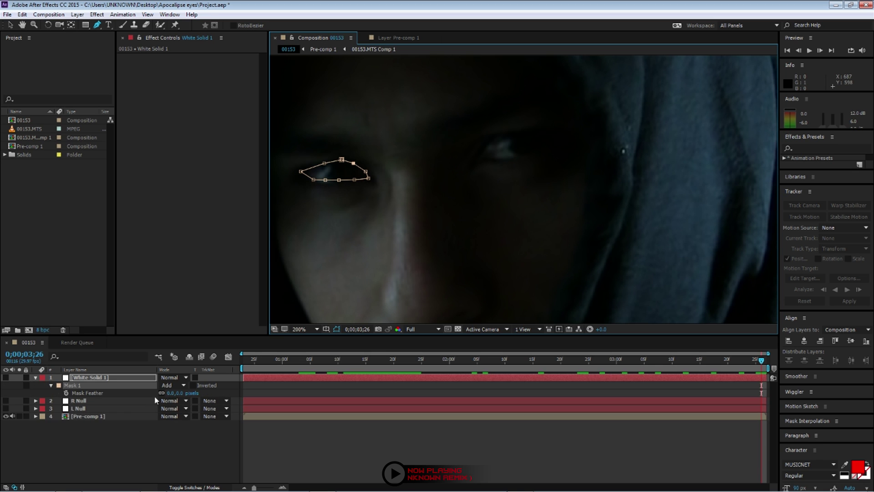
pyautogui.click(172, 393)
pyautogui.write('5')
pyautogui.press('Return')
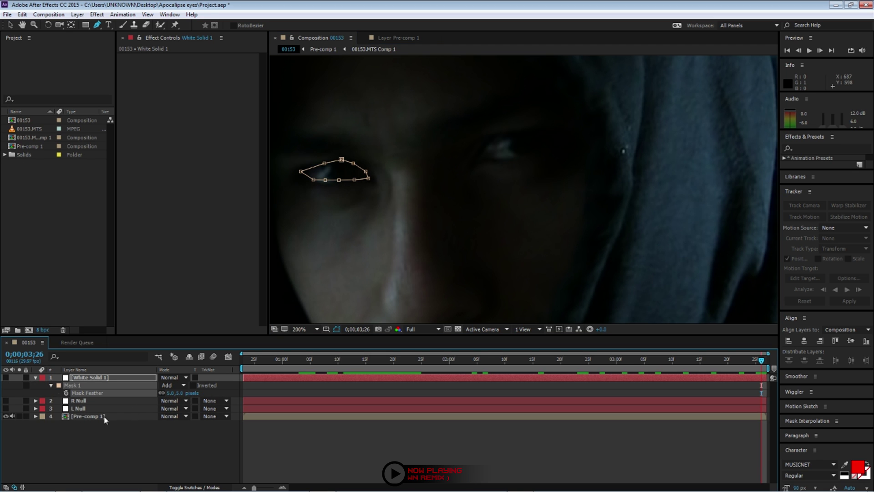
pyautogui.click(3, 378)
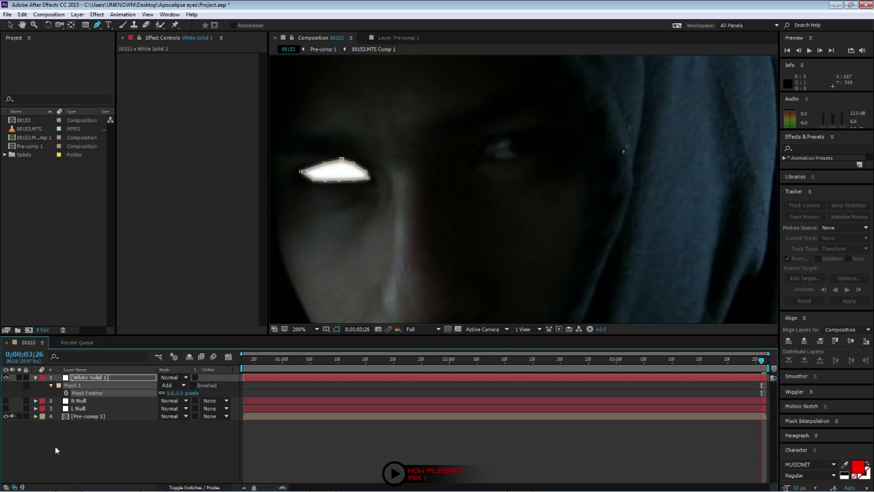
pyautogui.click(72, 484)
pyautogui.click(87, 377)
# Step: Lower White Solid 1's opacity to 50% and check its mask path
pyautogui.press('t')
pyautogui.moveTo(165, 385); pyautogui.dragTo(169, 390)
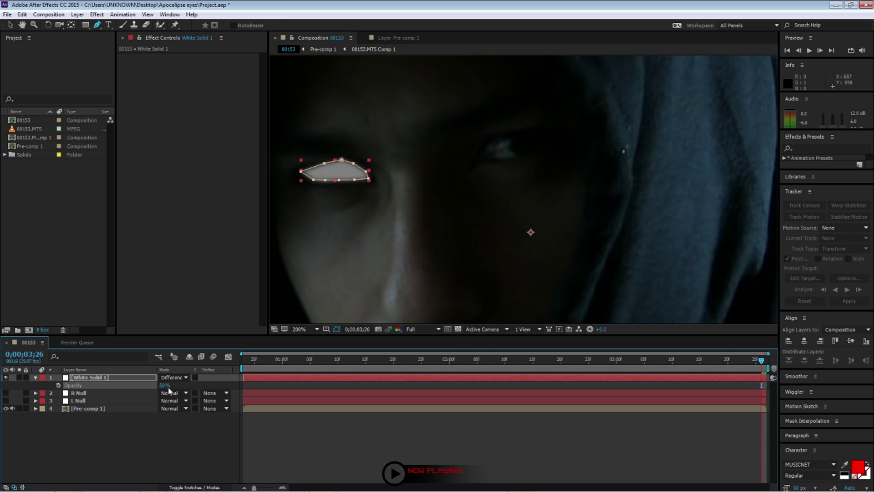
pyautogui.press(',')
pyautogui.click(194, 488)
pyautogui.press('m')
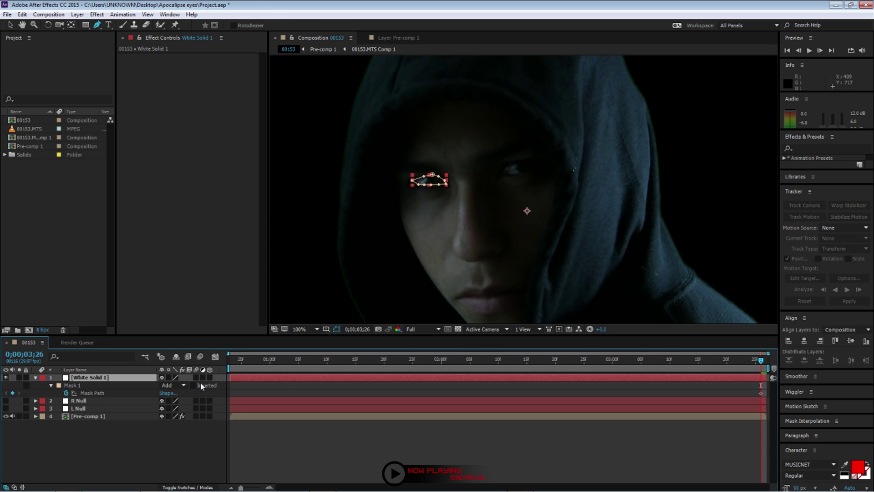
pyautogui.click(35, 378)
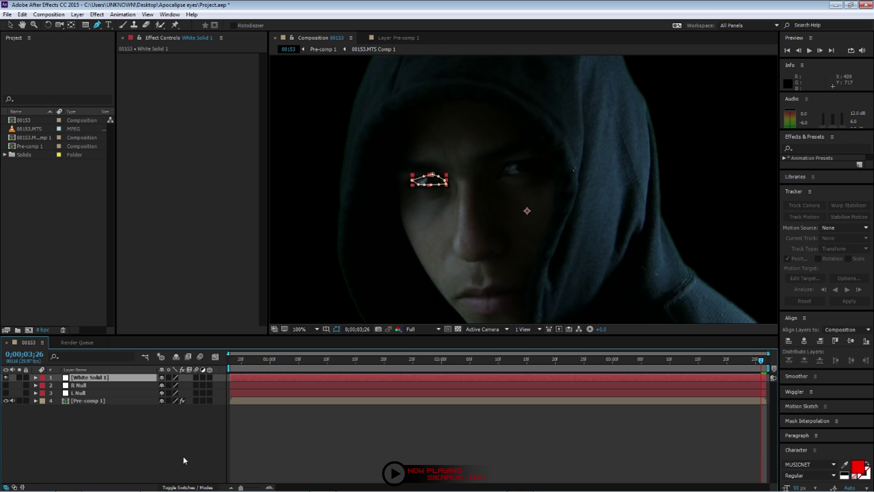
# Step: Show the Mode/TrkMat columns and widen them so Soft Light reads in full
pyautogui.click(191, 487)
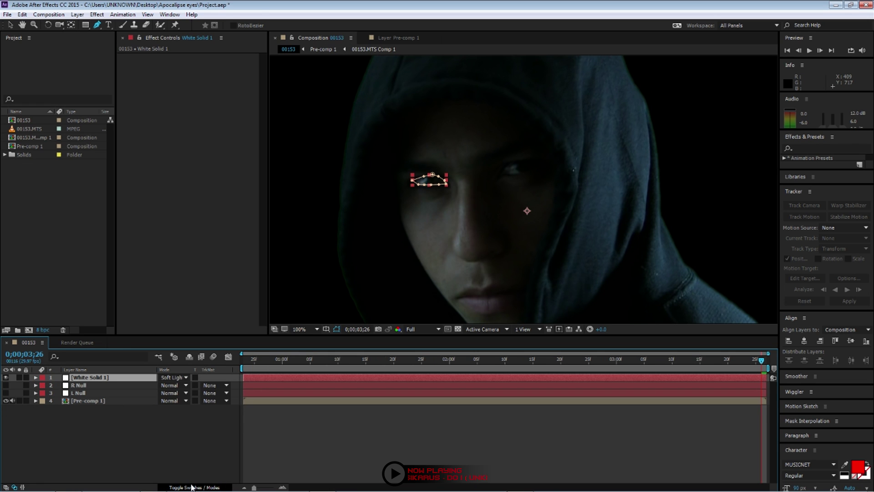
pyautogui.click(191, 487)
pyautogui.click(192, 487)
pyautogui.click(191, 487)
pyautogui.click(192, 486)
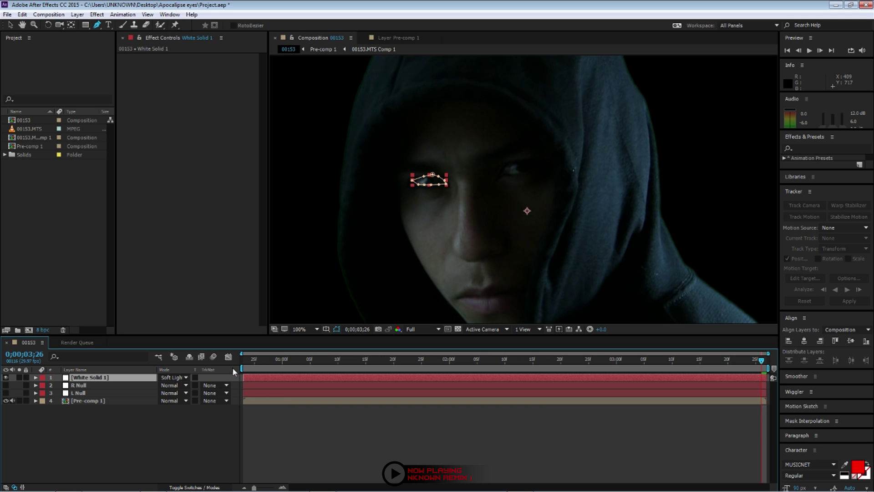
pyautogui.moveTo(230, 377); pyautogui.dragTo(274, 382)
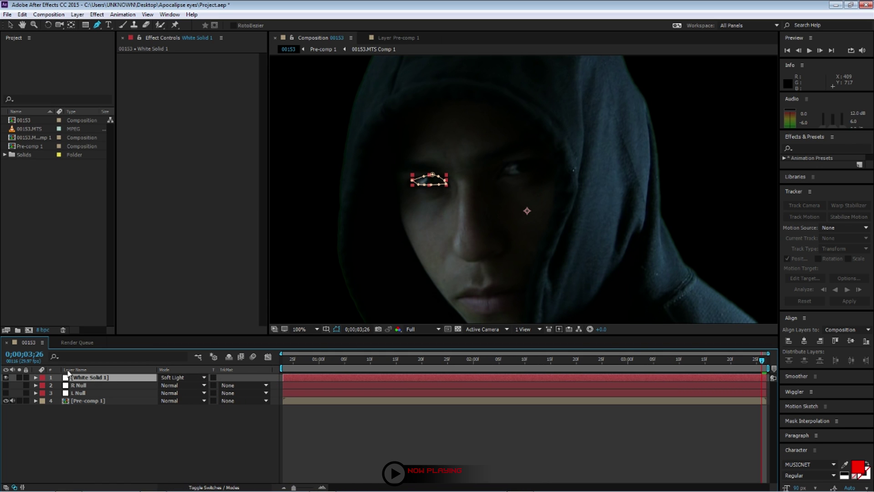
# Step: Enable the timeline's Parent column and pick-whip White Solid 1 to R Null instead of L Null
pyautogui.rightClick(104, 372)
pyautogui.moveTo(153, 402)
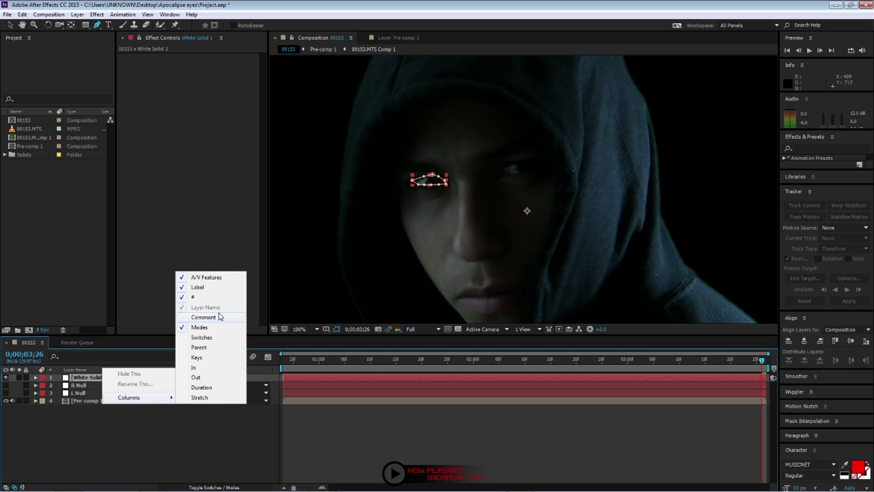
pyautogui.click(202, 337)
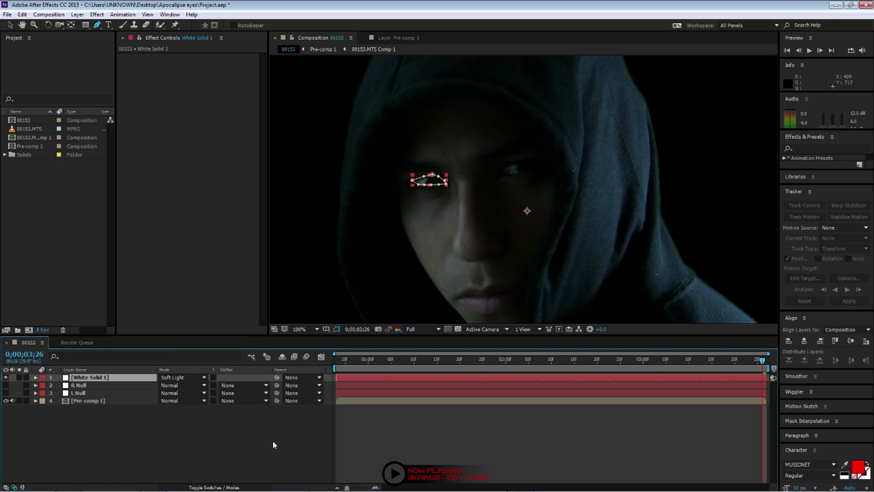
pyautogui.moveTo(278, 378); pyautogui.dragTo(87, 393)
pyautogui.moveTo(277, 378); pyautogui.dragTo(101, 385)
pyautogui.press('.')
# Step: Turn White Solid 1 on at 100% opacity and preview the eye glow
pyautogui.press('t')
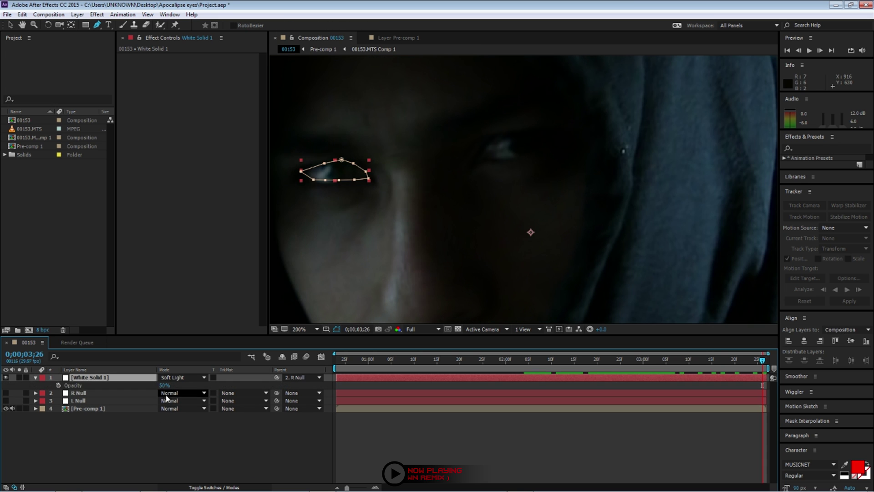
pyautogui.click(164, 447)
pyautogui.press(',')
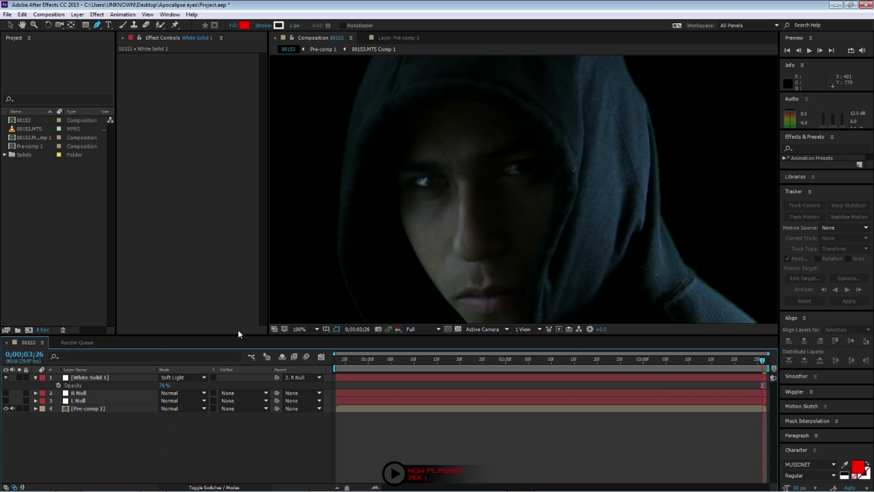
pyautogui.click(8, 378)
pyautogui.moveTo(164, 385); pyautogui.dragTo(200, 386)
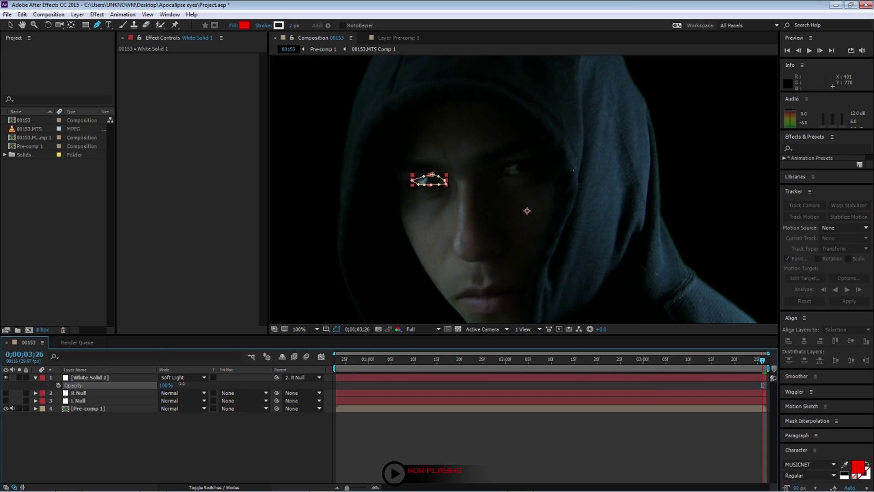
pyautogui.press('.')
pyautogui.press('.')
pyautogui.press('space')
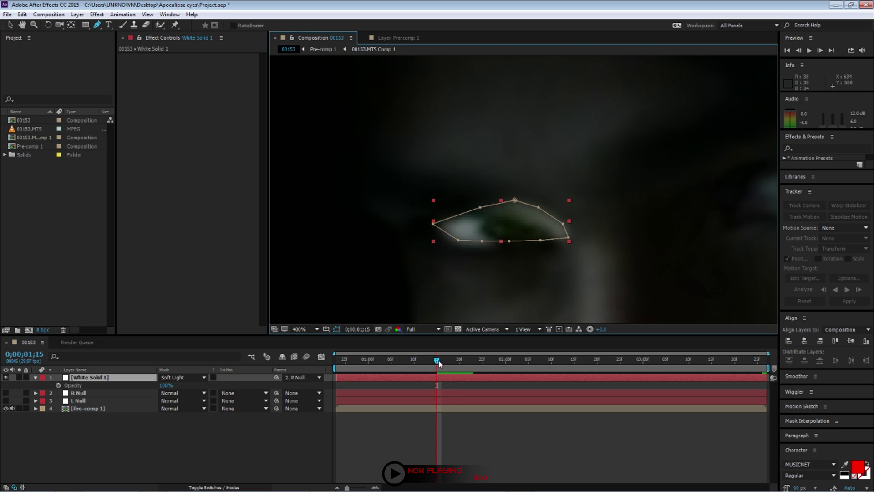
pyautogui.press('space')
# Step: Keyframe Mask 1's path and refit it onto the eye at 01;13 and 01;10
pyautogui.click(471, 359)
pyautogui.press('m')
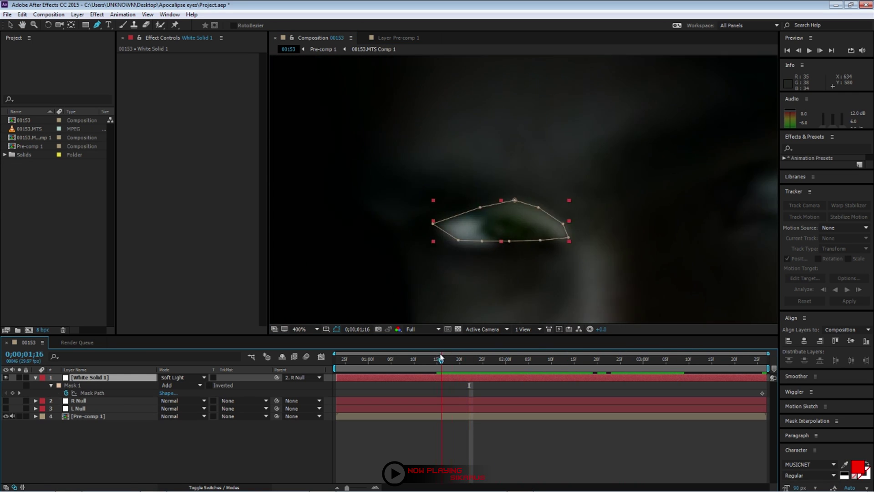
pyautogui.click(479, 359)
pyautogui.click(489, 359)
pyautogui.click(92, 393)
pyautogui.click(12, 393)
pyautogui.click(427, 359)
pyautogui.moveTo(679, 193); pyautogui.dragTo(516, 258)
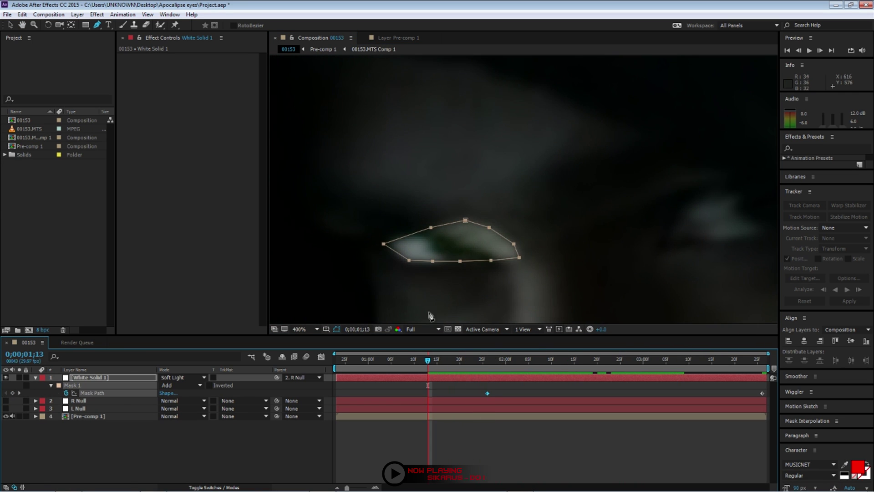
pyautogui.moveTo(486, 227); pyautogui.dragTo(439, 237)
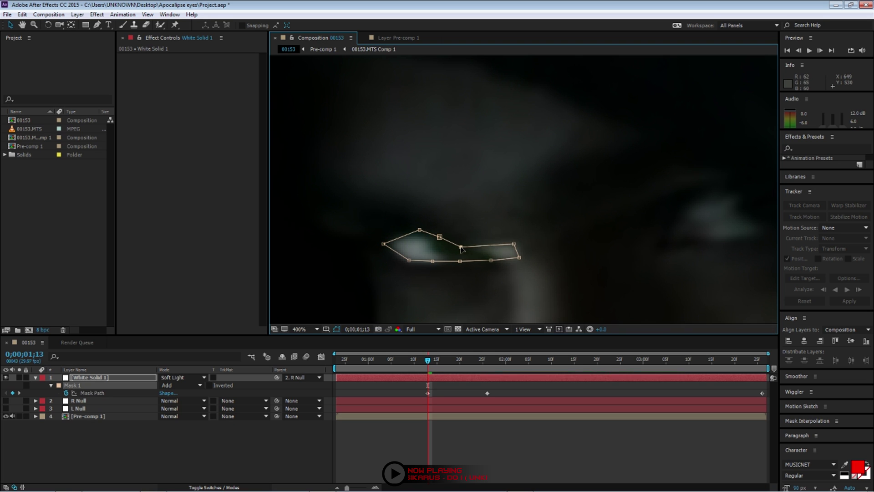
pyautogui.moveTo(518, 259); pyautogui.dragTo(487, 259)
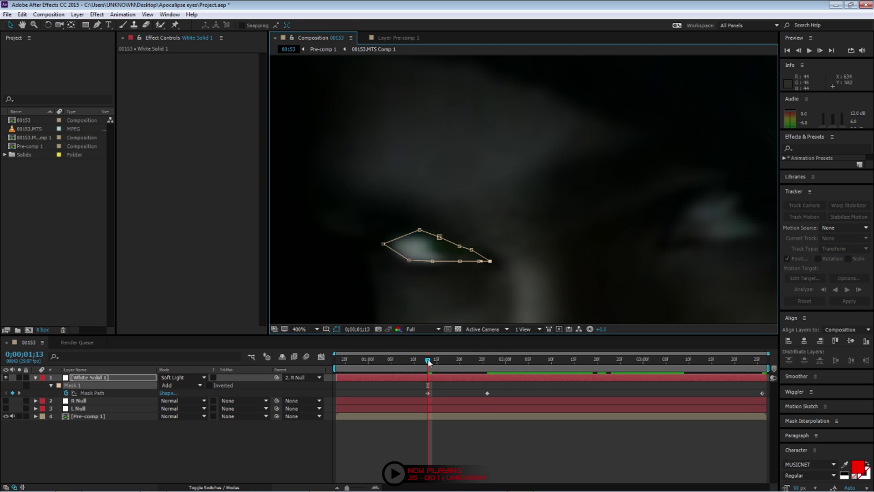
pyautogui.click(415, 360)
pyautogui.moveTo(412, 245); pyautogui.dragTo(425, 281)
# Step: Preview the mask tracking and reshape Mask 1 to fit the eye at 01;20
pyautogui.press('space')
pyautogui.scroll(-4, 400, 283)
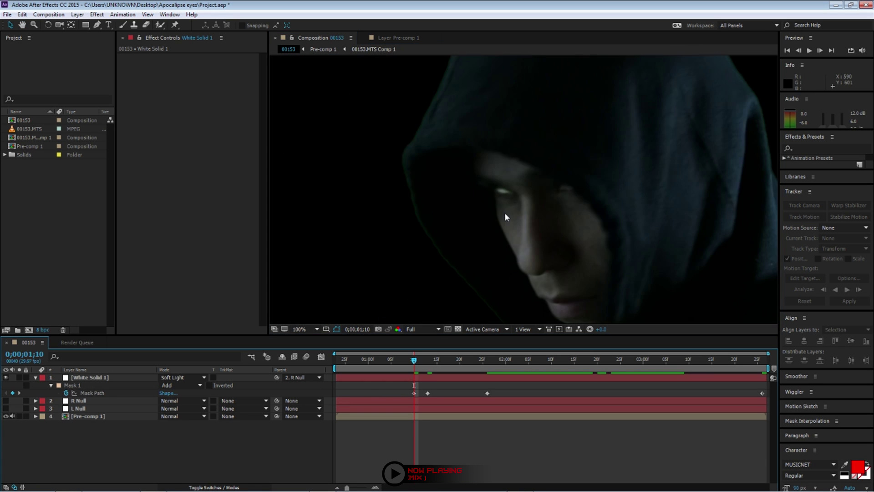
pyautogui.click(460, 360)
pyautogui.click(462, 377)
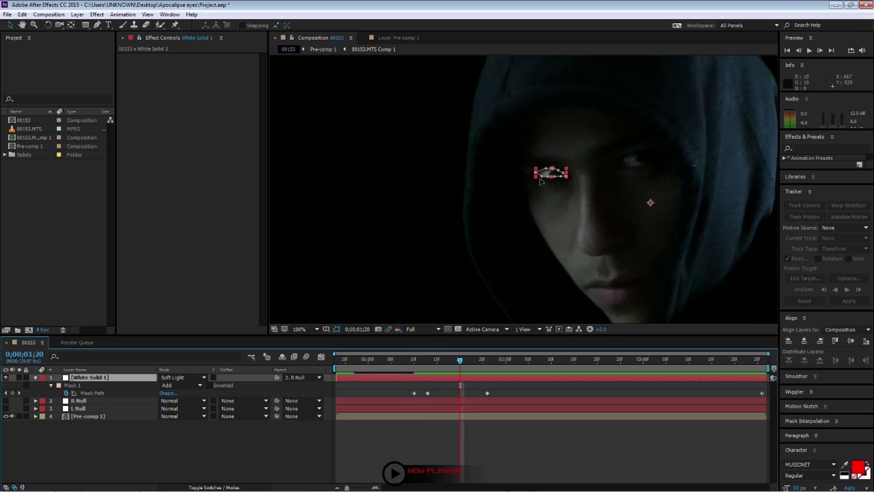
pyautogui.scroll(4, 524, 243)
pyautogui.moveTo(566, 181)
pyautogui.mouseDown()
pyautogui.moveTo(556, 168)
pyautogui.moveTo(550, 187)
pyautogui.mouseUp()
pyautogui.moveTo(460, 360); pyautogui.dragTo(415, 368)
pyautogui.scroll(-5, 524, 196)
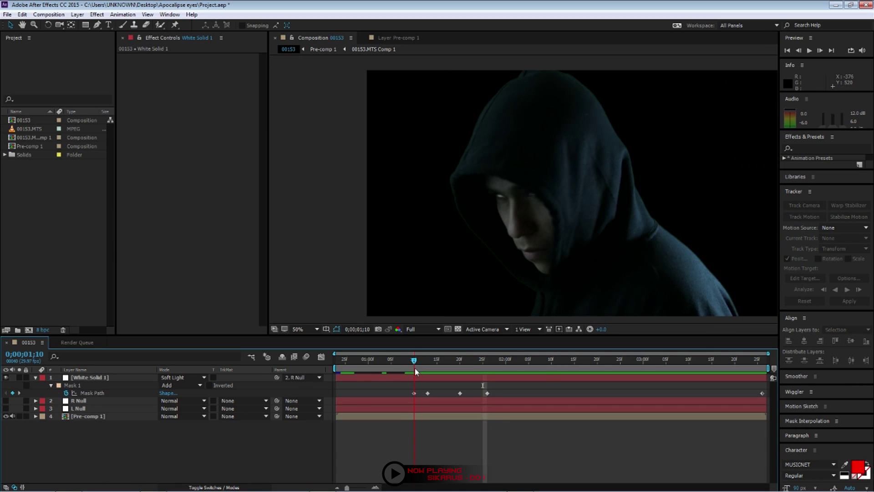
pyautogui.press('m')
pyautogui.press('m')
# Step: Draw Mask 2 around the other eye and set a Mask Path keyframe for it
pyautogui.press('space')
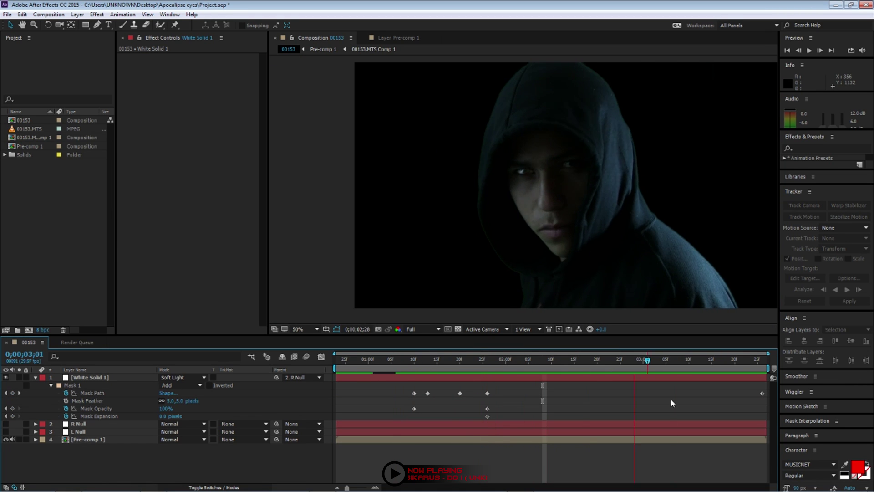
pyautogui.press('.')
pyautogui.press('.')
pyautogui.press('g')
pyautogui.scroll(2, 497, 200)
pyautogui.click(388, 223)
pyautogui.click(412, 231)
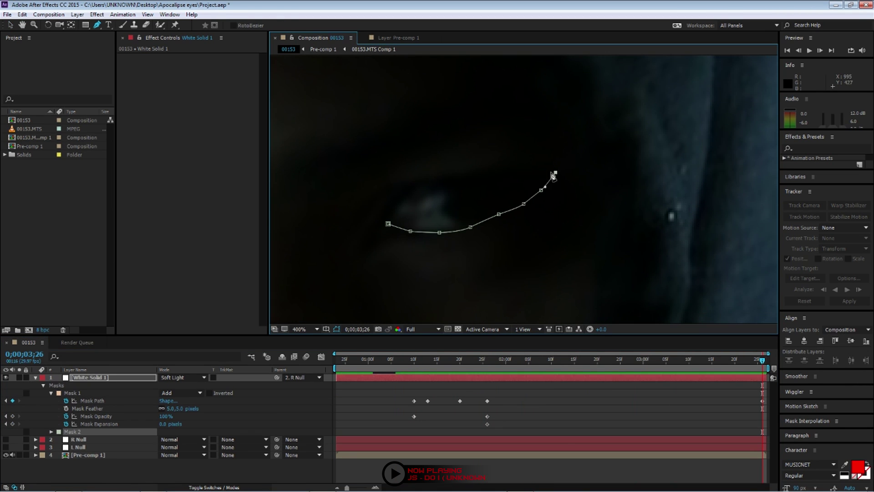
pyautogui.click(388, 223)
pyautogui.scroll(-4, 447, 240)
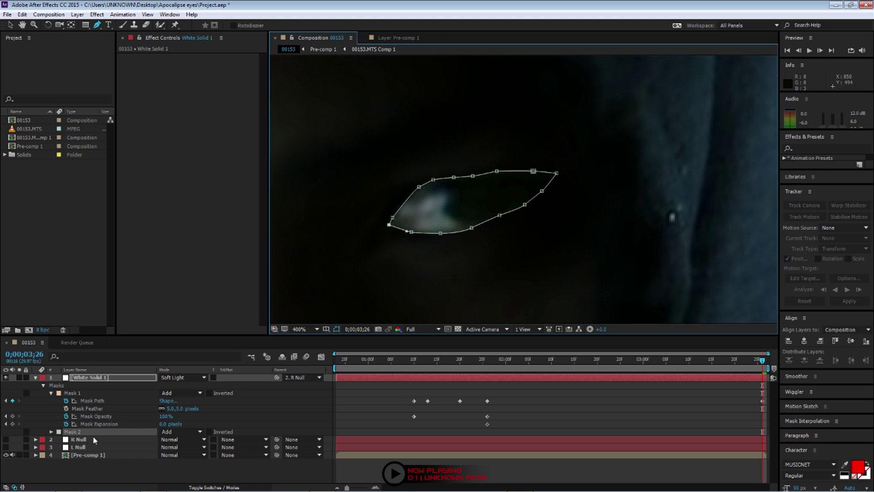
pyautogui.press('u')
pyautogui.hotkey('alt', 'm')
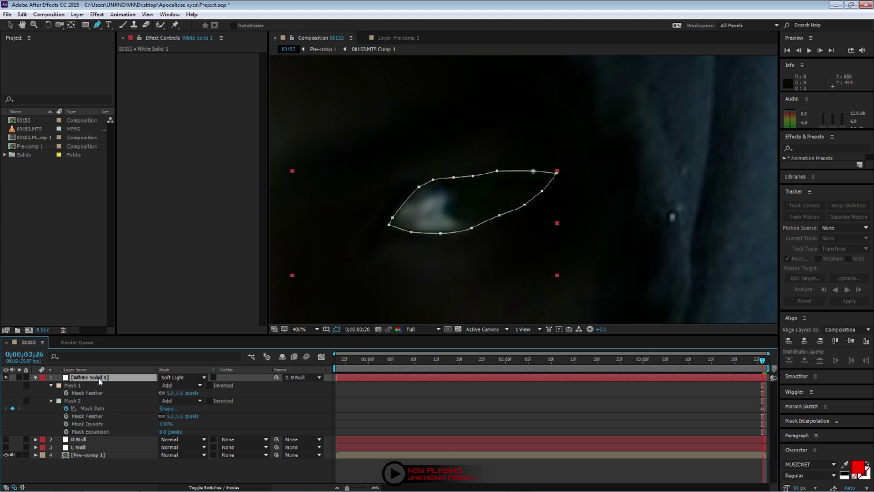
pyautogui.press('j')
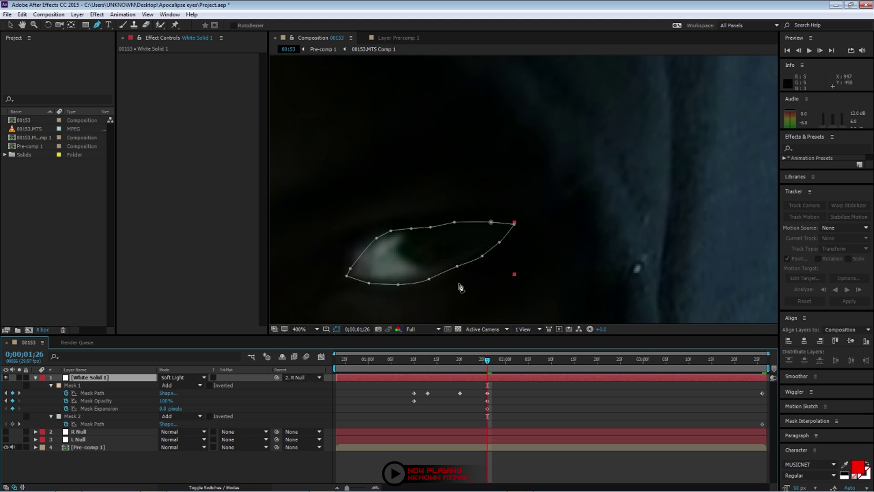
# Step: Move and reshape Mask 2 to fit the eye at 01;13 and 01;10
pyautogui.press('v')
pyautogui.click(73, 417)
pyautogui.click(462, 360)
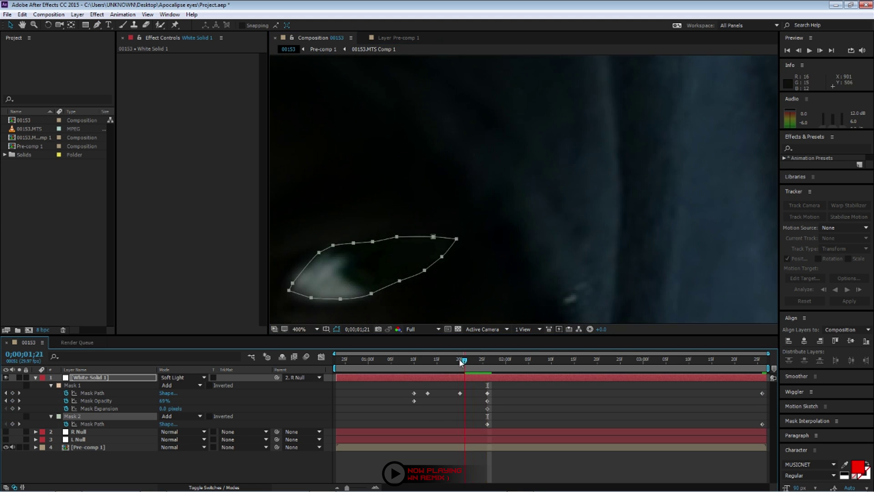
pyautogui.moveTo(461, 360); pyautogui.dragTo(427, 360)
pyautogui.moveTo(383, 272); pyautogui.dragTo(493, 182)
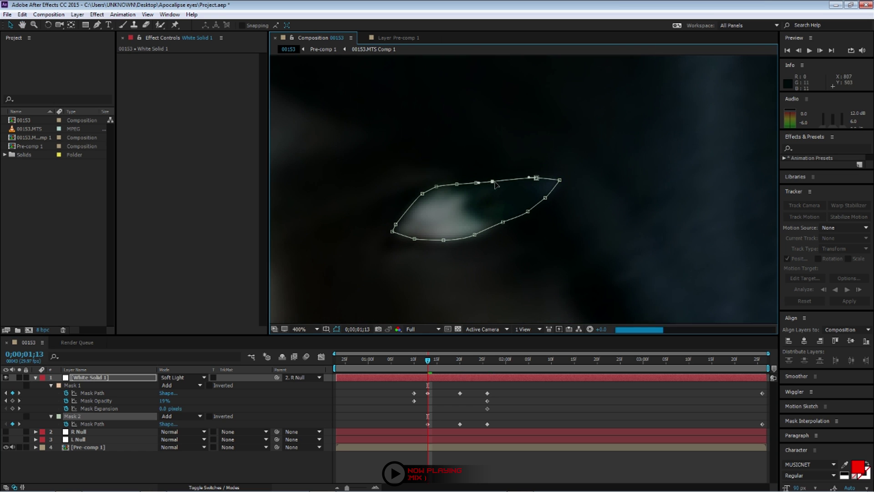
pyautogui.moveTo(560, 180); pyautogui.dragTo(521, 207)
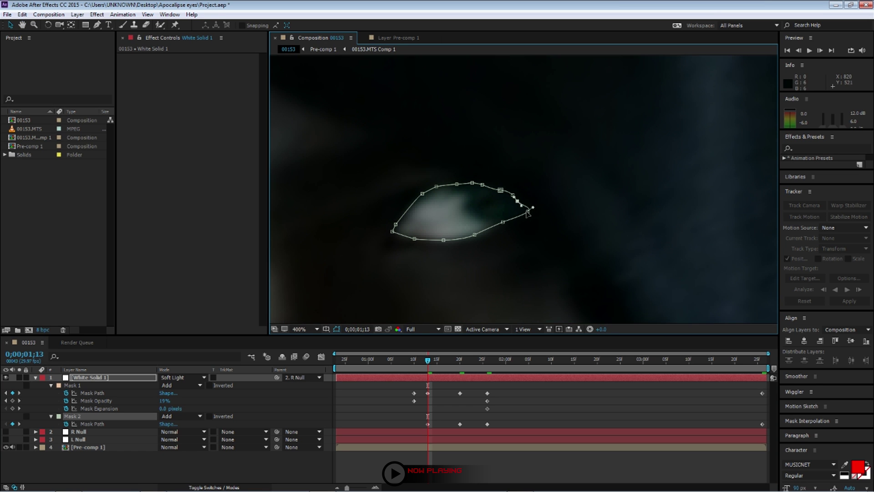
pyautogui.moveTo(428, 360); pyautogui.dragTo(414, 360)
pyautogui.moveTo(383, 229); pyautogui.dragTo(468, 237)
pyautogui.moveTo(465, 198); pyautogui.dragTo(483, 213)
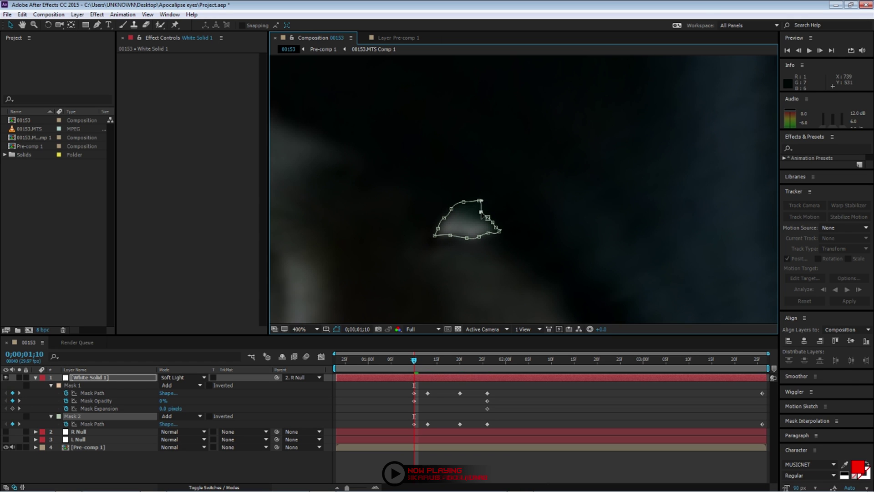
pyautogui.scroll(-1, 465, 203)
# Step: Paste Mask 1's opacity keyframes onto Mask 2 and preview both eye glows
pyautogui.press('m')
pyautogui.press('m')
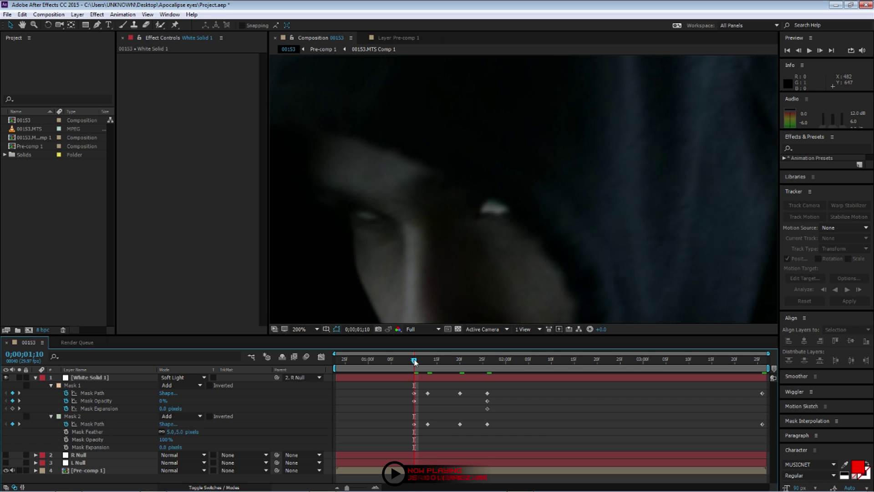
pyautogui.moveTo(414, 364); pyautogui.dragTo(485, 371)
pyautogui.click(70, 438)
pyautogui.hotkey('ctrl', 'v')
pyautogui.press('space')
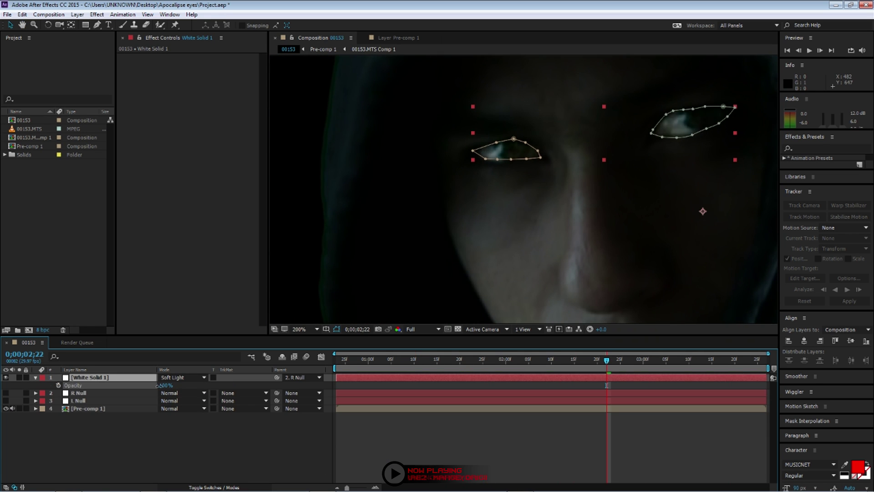
pyautogui.click(209, 436)
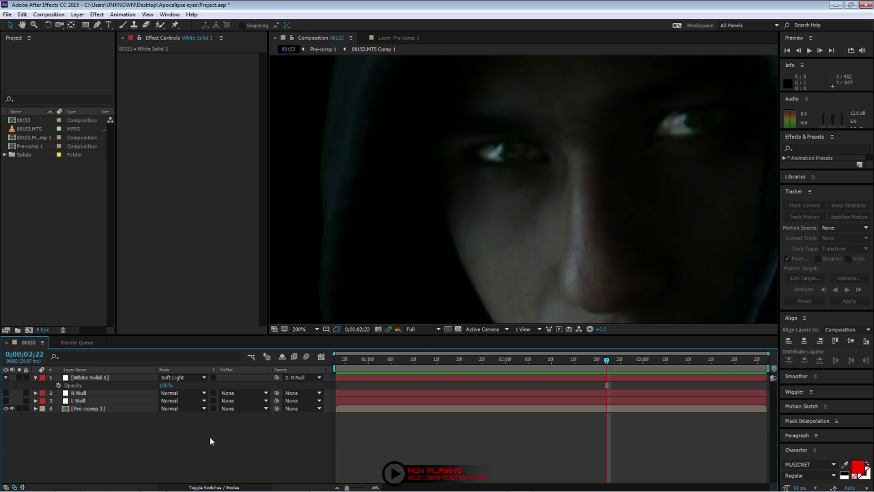
pyautogui.scroll(-2, 508, 179)
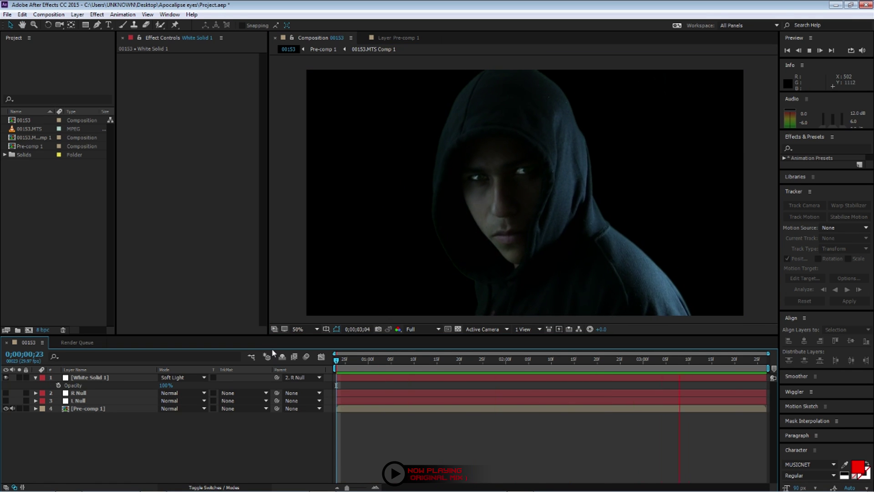
pyautogui.press('space')
# Step: Turn on Pre-comp 1's Hue/Saturation blue tint and begin a new 200 × 200 px composition
pyautogui.click(85, 409)
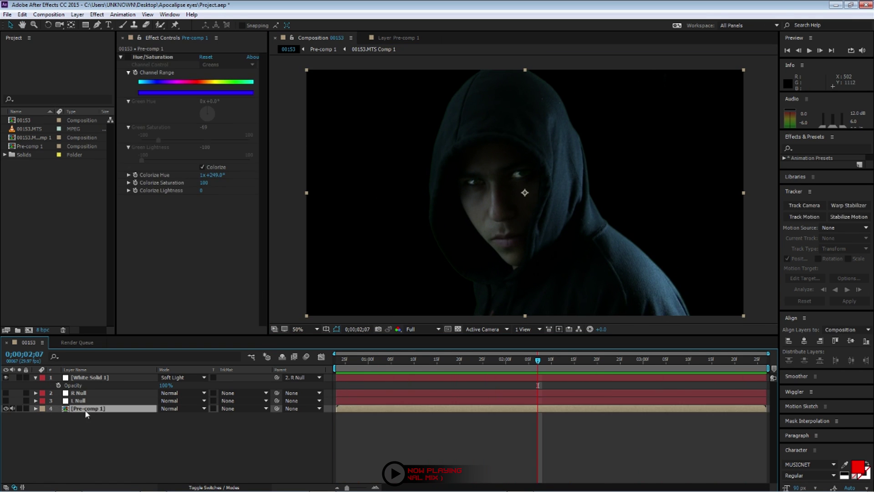
pyautogui.click(129, 57)
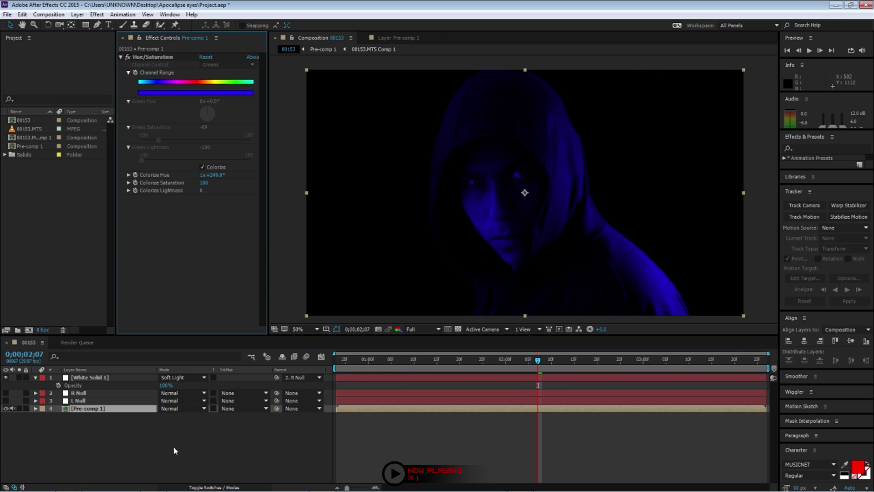
pyautogui.click(367, 364)
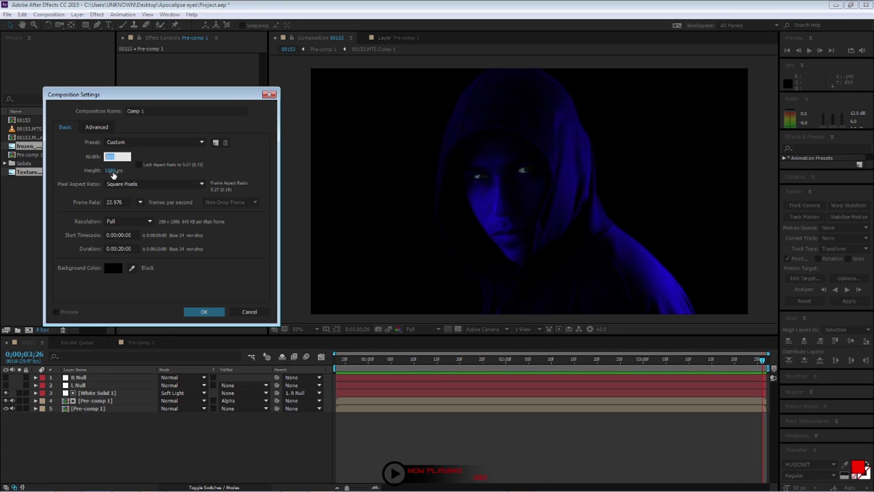
pyautogui.click(113, 173)
# Step: Create the 200 × 200 Comp 1 and add a black solid layer to it
pyautogui.write('200')
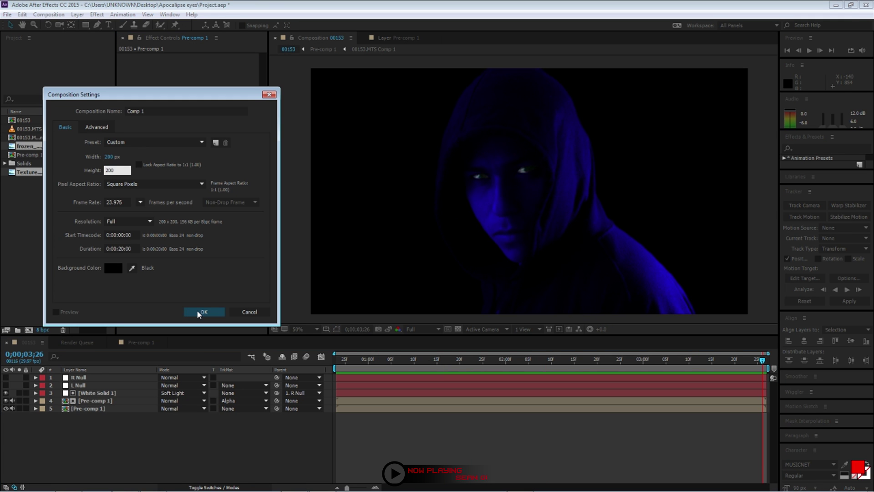
pyautogui.click(200, 312)
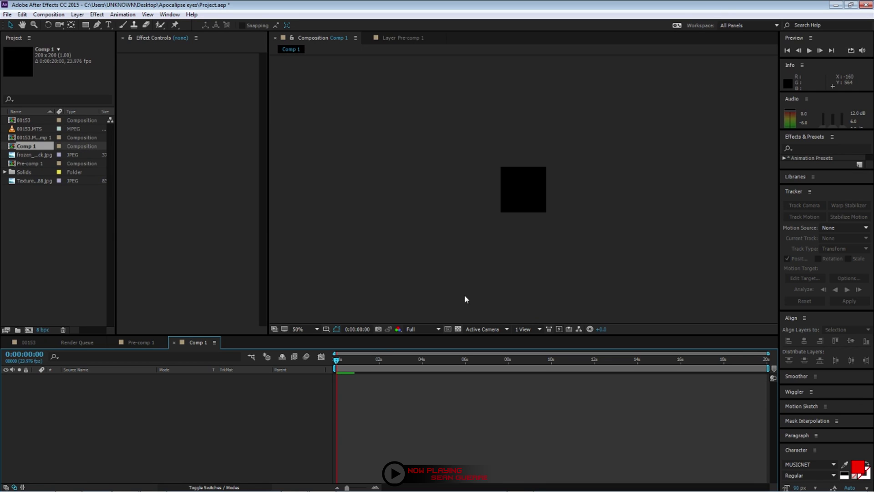
pyautogui.scroll(2, 519, 203)
pyautogui.click(78, 15)
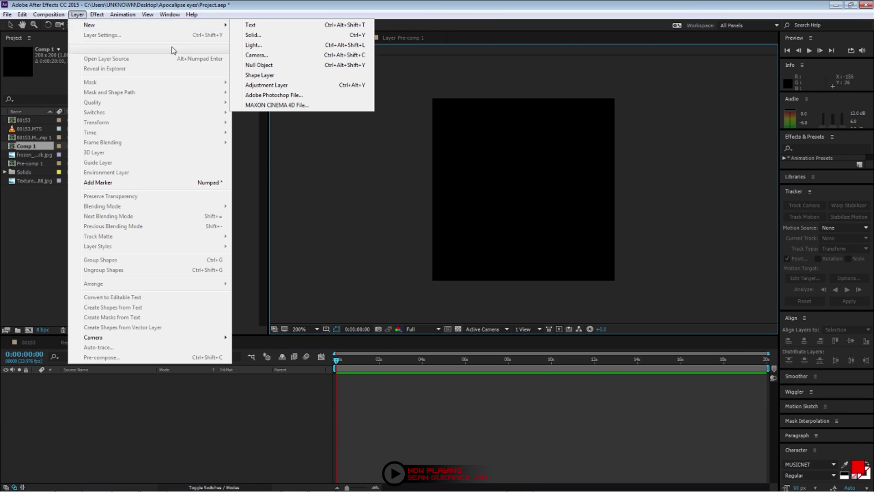
pyautogui.click(273, 36)
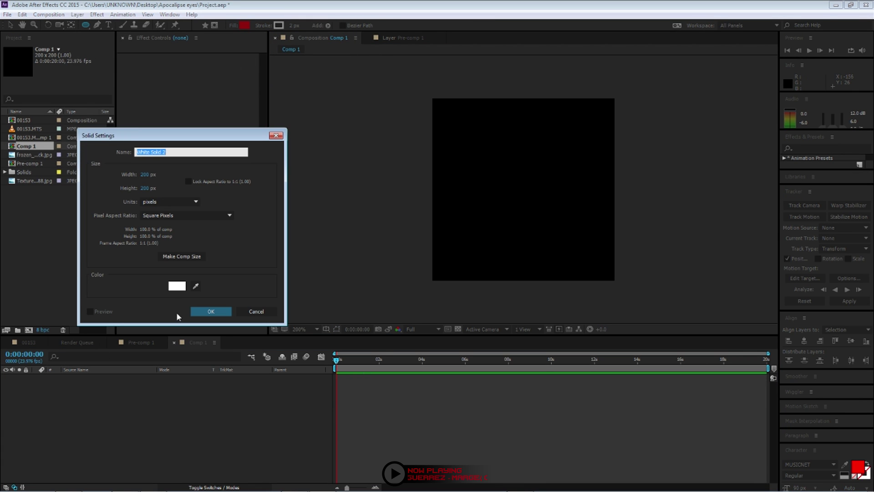
pyautogui.click(177, 286)
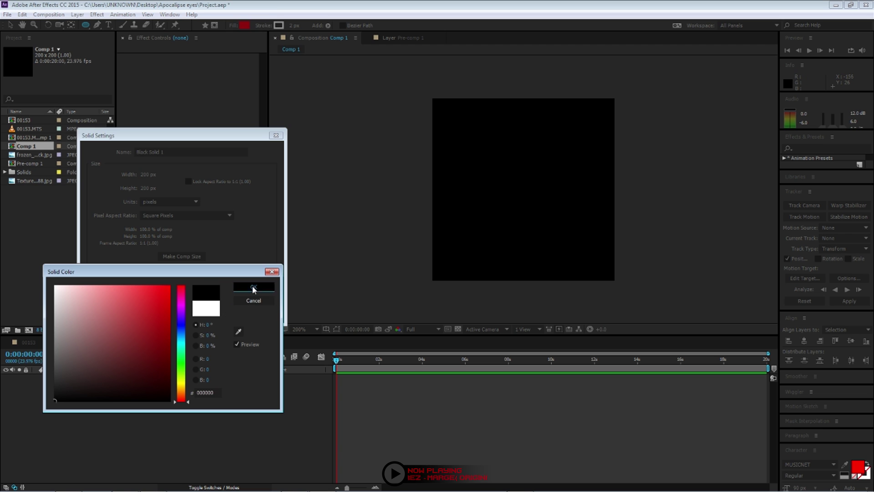
pyautogui.click(254, 287)
pyautogui.click(210, 309)
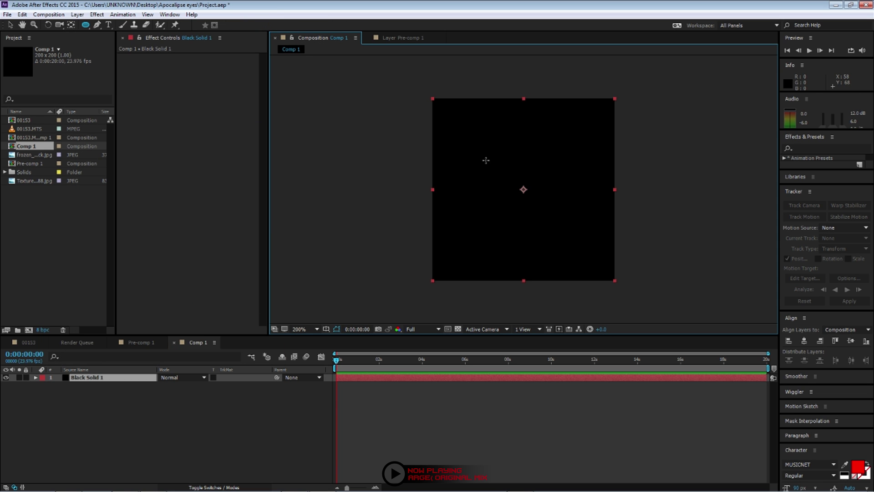
# Step: Draw a centred circular mask on Black Solid 1 and feather it 5 pixels
pyautogui.moveTo(486, 160); pyautogui.dragTo(539, 204)
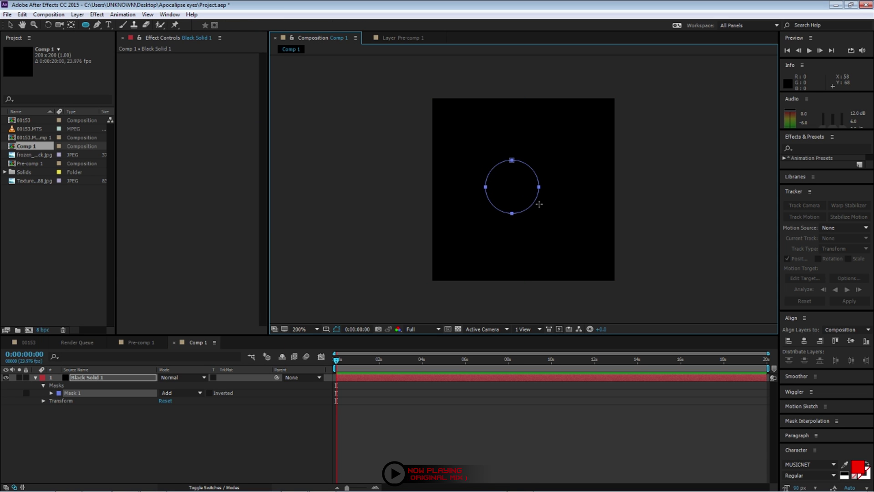
pyautogui.press('v')
pyautogui.moveTo(513, 218); pyautogui.dragTo(525, 218)
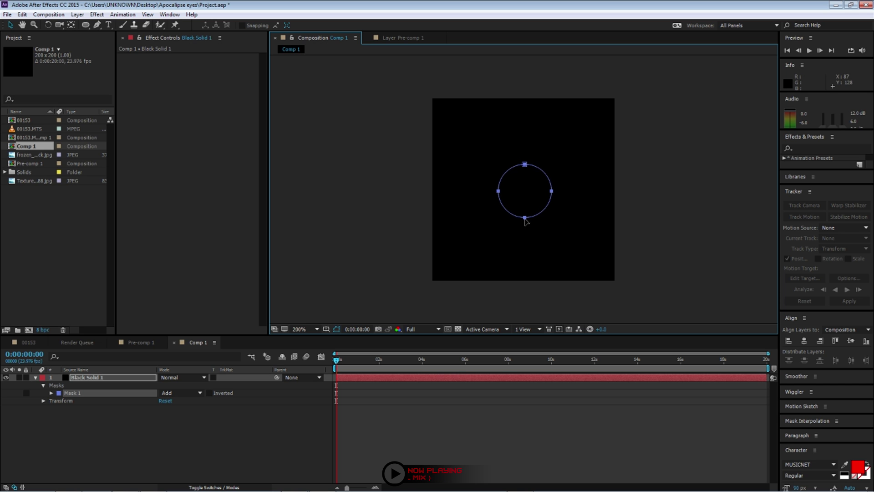
pyautogui.click(54, 442)
pyautogui.click(103, 379)
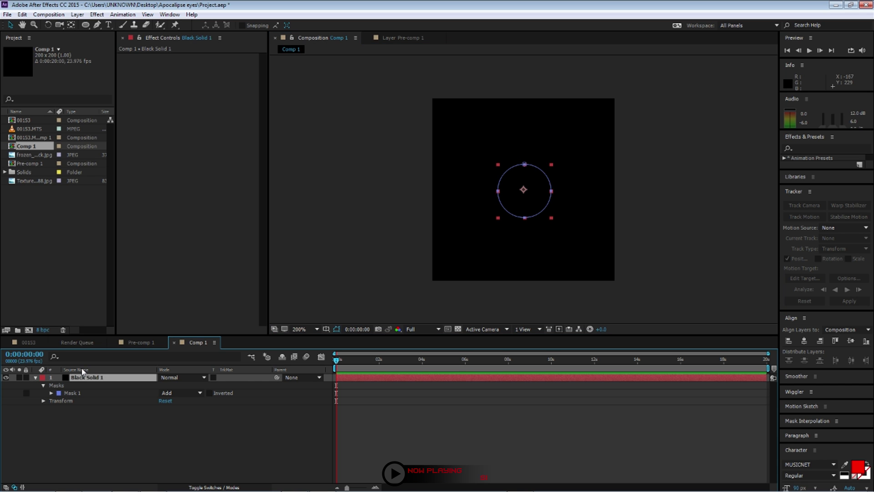
pyautogui.press('f')
pyautogui.click(171, 393)
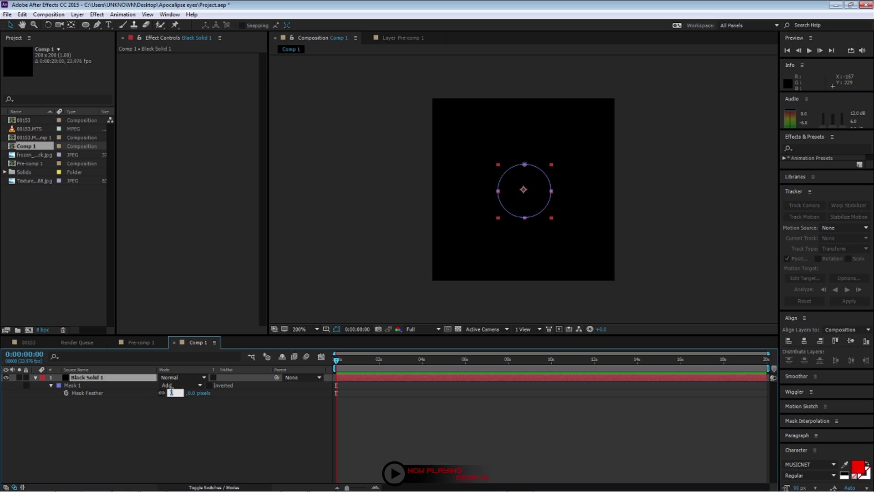
pyautogui.write('5')
pyautogui.press('Return')
# Step: Add the frozen texture image to Comp 1 above the black solid
pyautogui.click(176, 439)
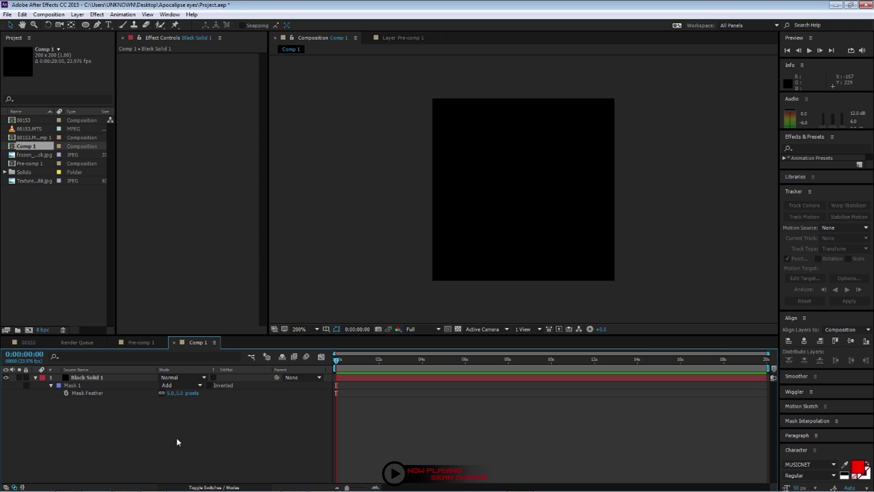
pyautogui.click(36, 157)
pyautogui.moveTo(110, 330); pyautogui.dragTo(123, 378)
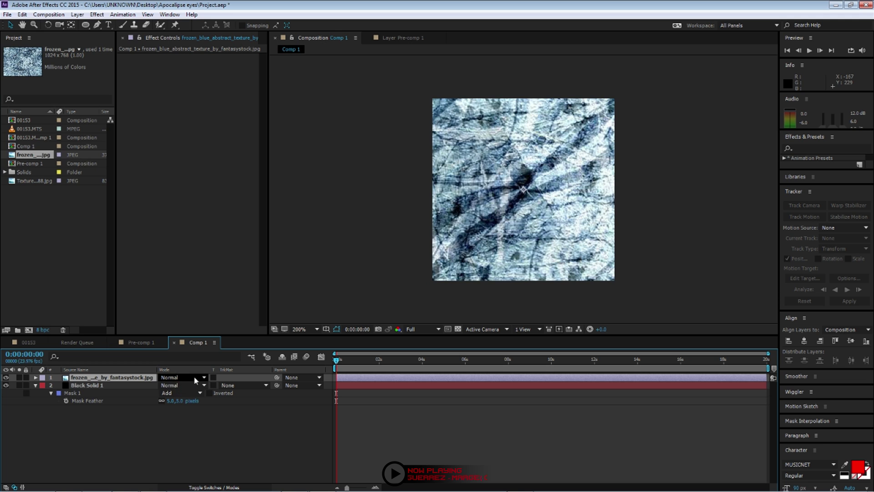
# Step: Blend the frozen texture in Color Dodge, then add the second texture, scaled down, in Lighter Color
pyautogui.click(189, 380)
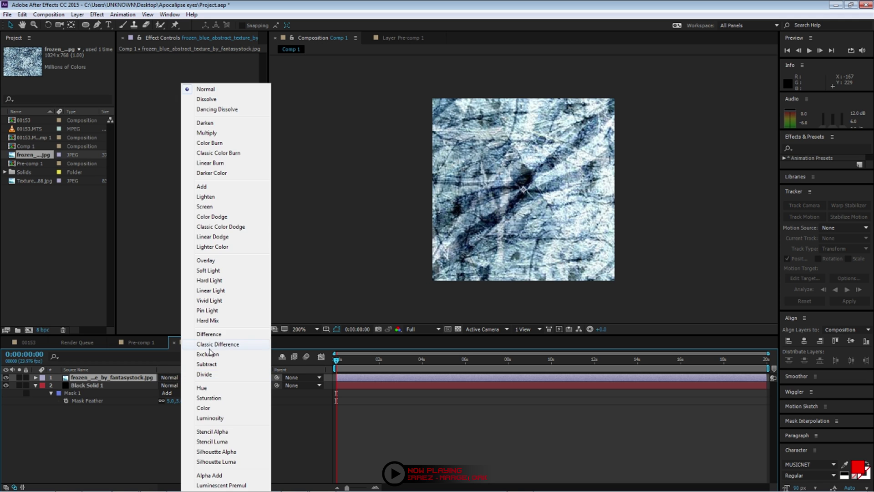
pyautogui.click(212, 216)
pyautogui.click(34, 181)
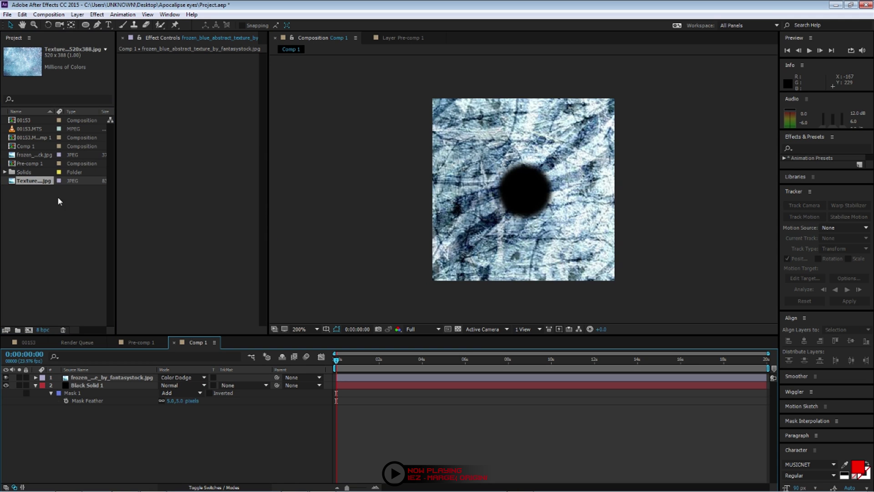
pyautogui.moveTo(36, 182); pyautogui.dragTo(118, 378)
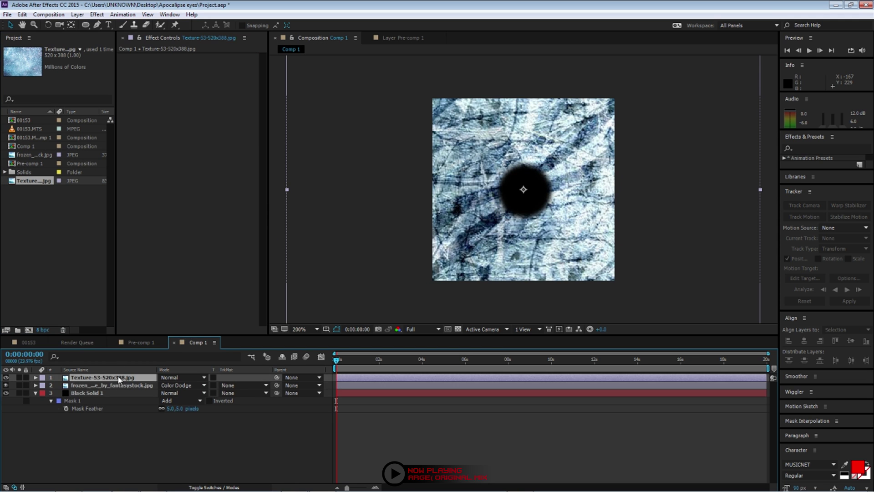
pyautogui.moveTo(287, 191); pyautogui.dragTo(433, 221)
pyautogui.press(',')
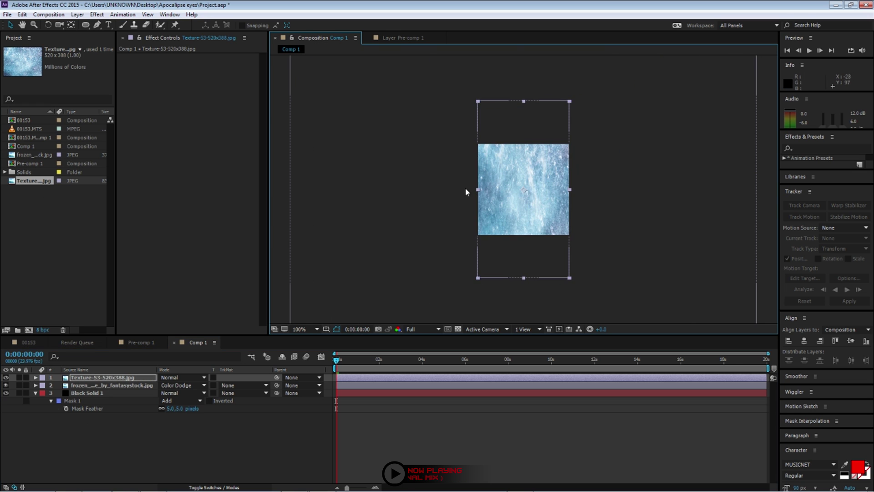
pyautogui.moveTo(523, 102); pyautogui.dragTo(527, 144)
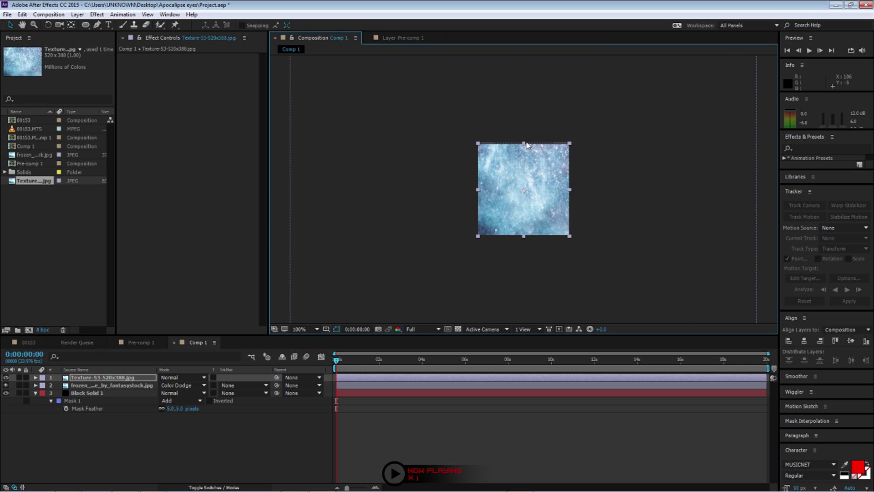
pyautogui.press('.')
pyautogui.press('.')
pyautogui.press(',')
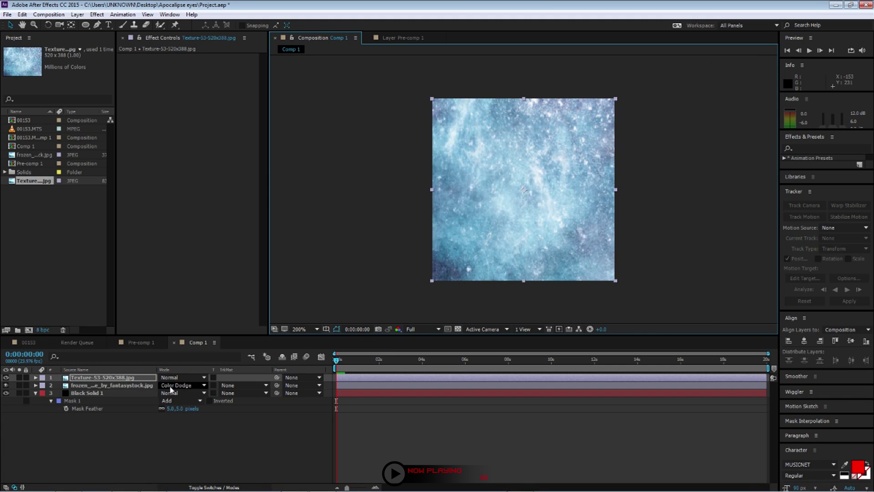
pyautogui.click(173, 385)
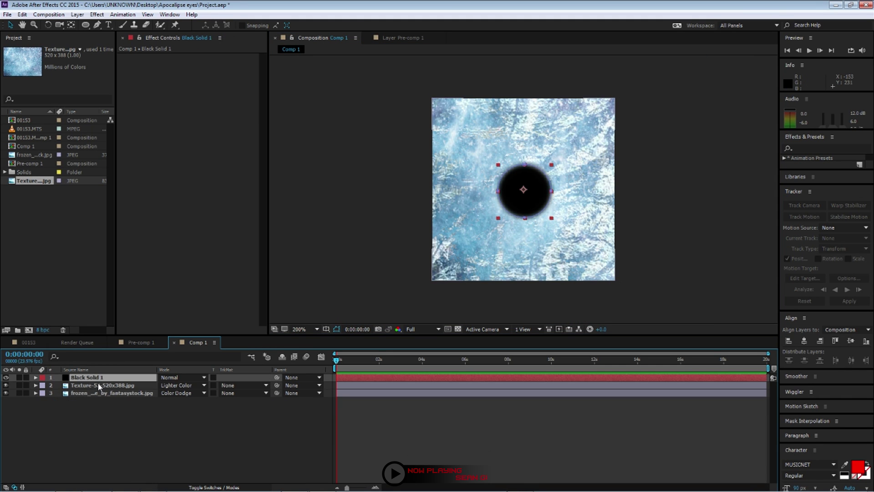
# Step: Pre-compose the two texture layers into Pre-comp 2
pyautogui.click(97, 385)
pyautogui.keyDown('shift'); pyautogui.click(116, 393); pyautogui.keyUp('shift')
pyautogui.rightClick(117, 395)
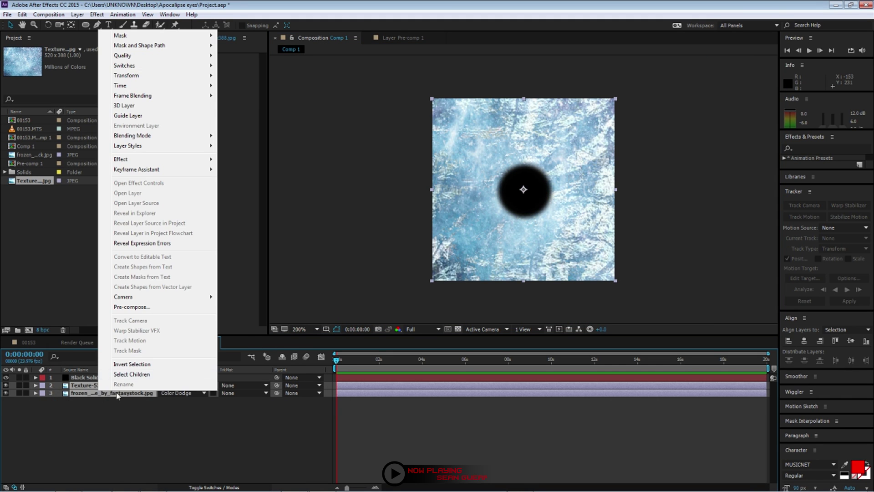
pyautogui.click(137, 307)
pyautogui.click(463, 301)
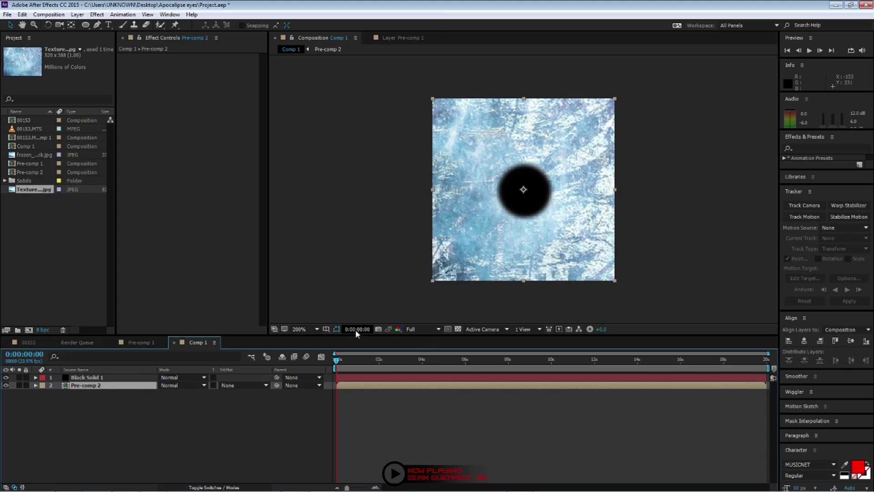
# Step: Set Black Solid 1's mask feather to 10 pixels and open Pre-comp 2's track matte choices
pyautogui.click(111, 378)
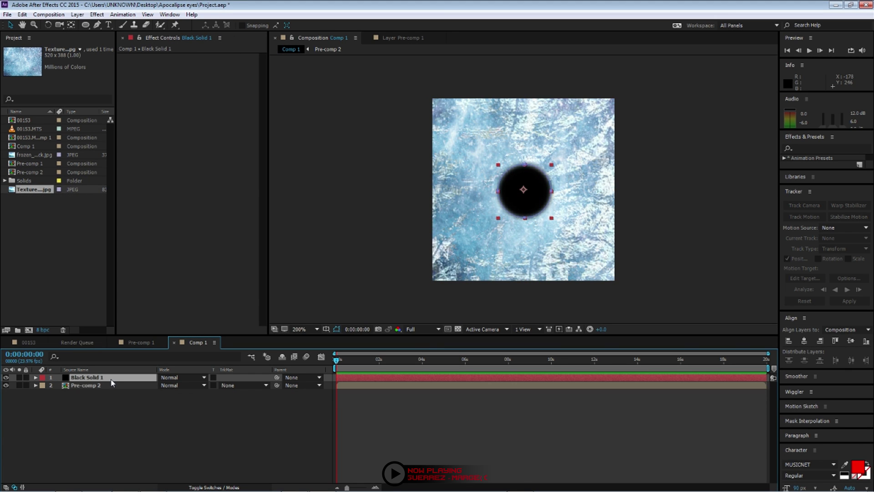
pyautogui.press('f')
pyautogui.click(169, 393)
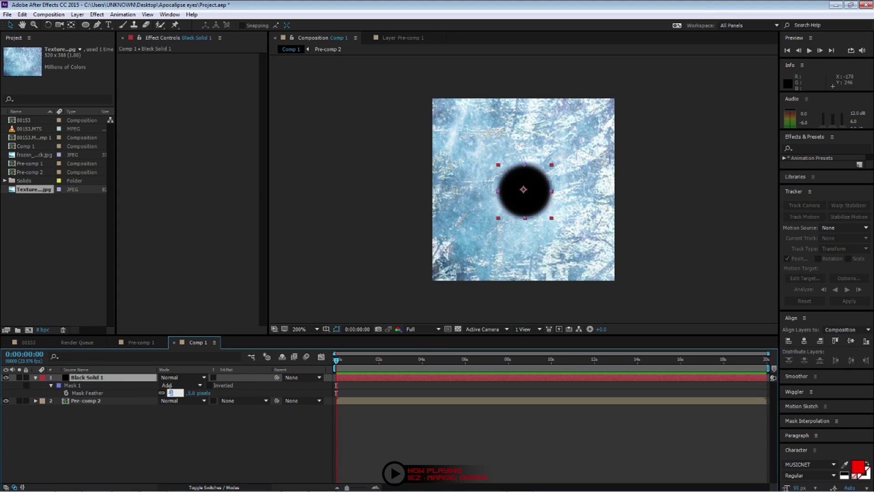
pyautogui.write('10')
pyautogui.press('Return')
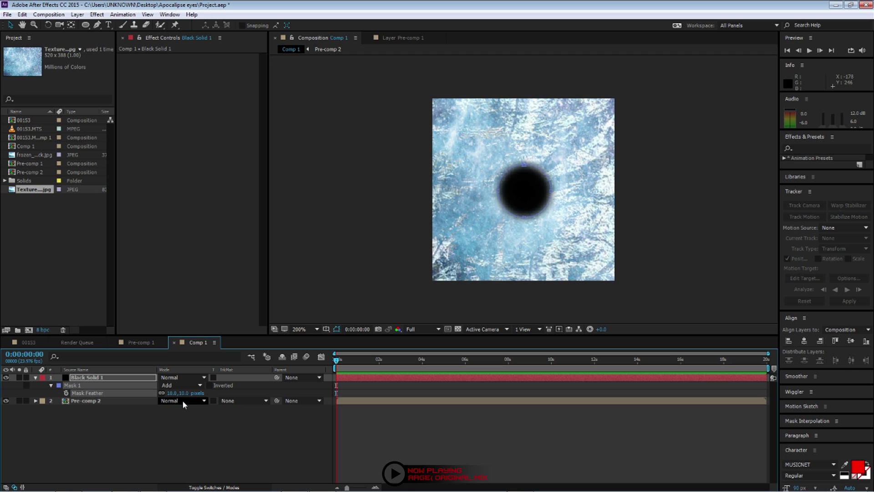
pyautogui.click(218, 403)
# Step: Use Black Solid 1 as Pre-comp 2's alpha matte, keeping the solid hidden
pyautogui.click(254, 422)
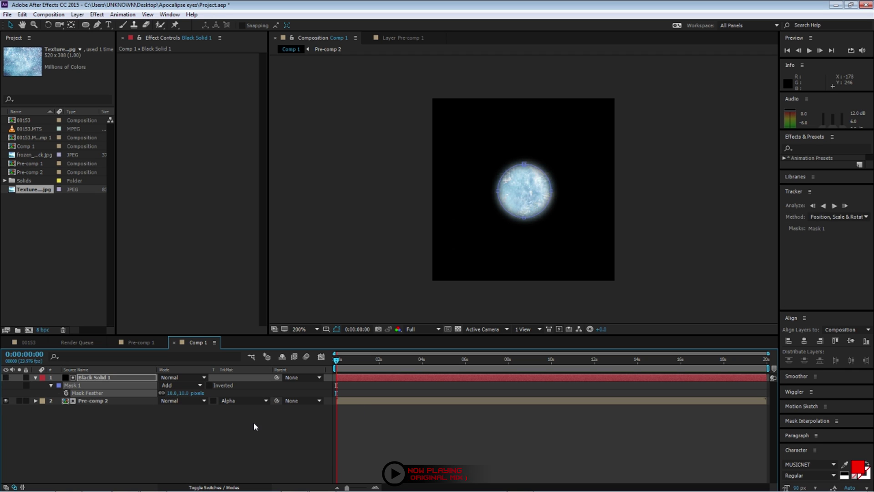
pyautogui.click(91, 378)
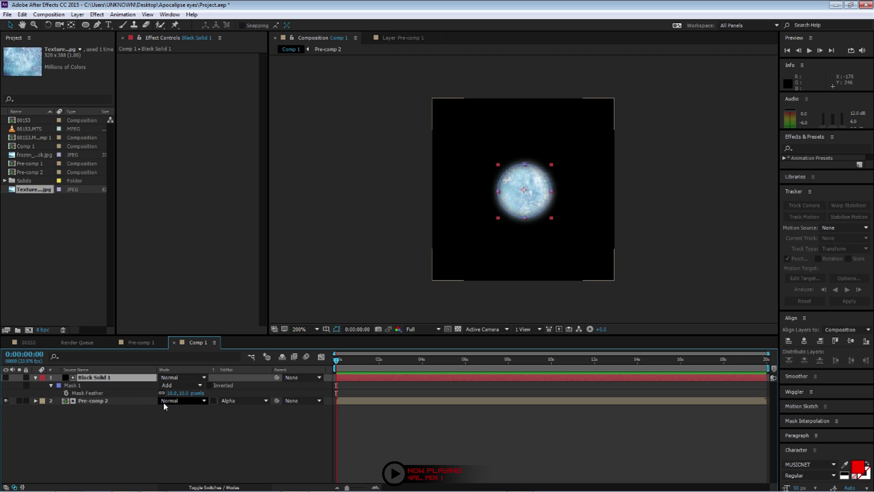
pyautogui.click(6, 377)
pyautogui.click(78, 384)
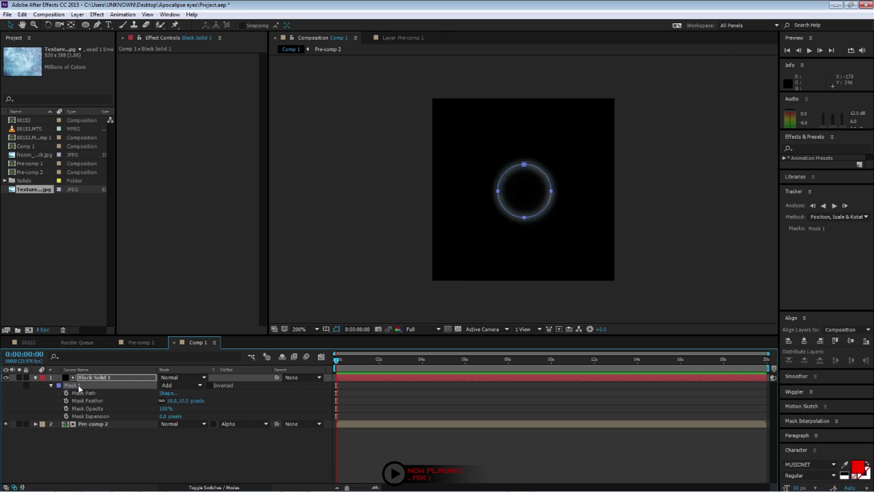
pyautogui.click(82, 425)
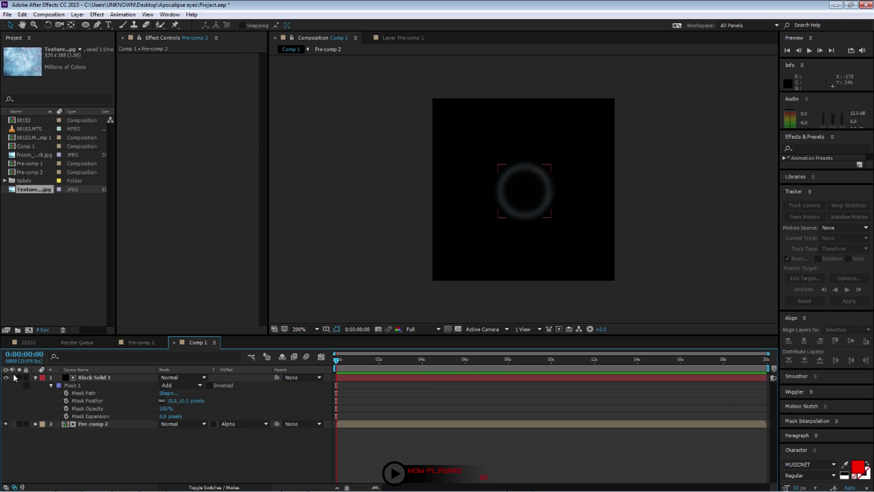
pyautogui.click(6, 377)
pyautogui.click(81, 424)
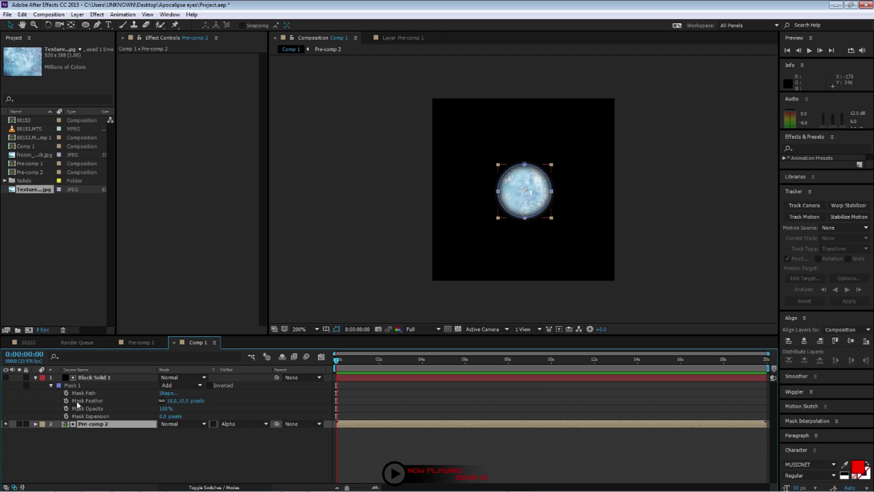
# Step: Switch Pre-comp 2's Mask 1 mode to Subtract
pyautogui.press('m')
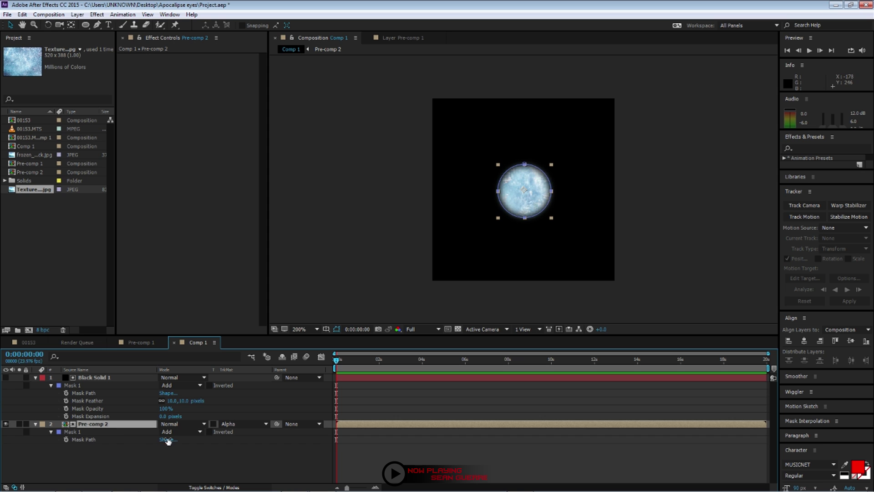
pyautogui.click(51, 431)
pyautogui.click(50, 432)
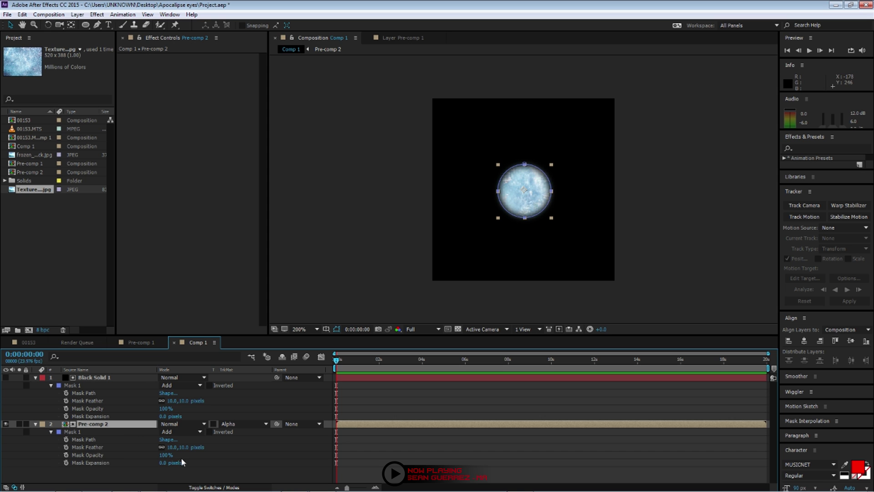
pyautogui.click(178, 433)
pyautogui.click(179, 382)
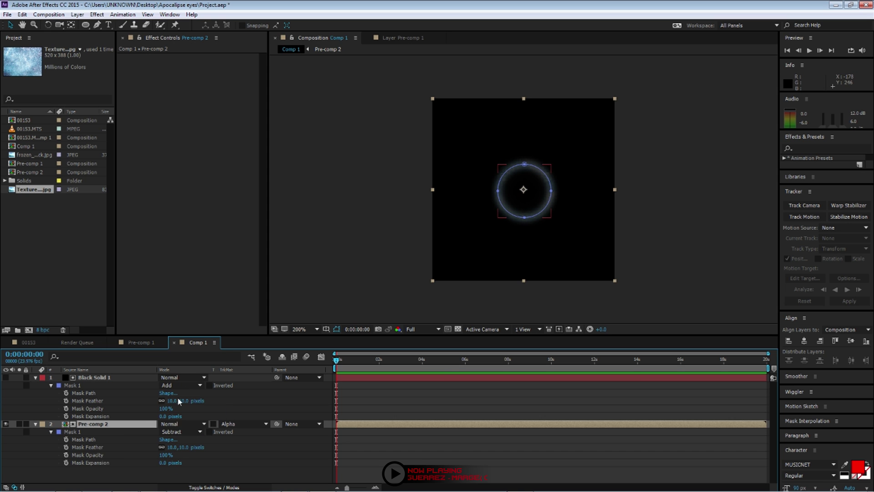
# Step: Keyframe Mask Expansion at 10 px, then at a later time set it to -44 px
pyautogui.moveTo(162, 464)
pyautogui.mouseDown()
pyautogui.moveTo(171, 463)
pyautogui.moveTo(148, 459)
pyautogui.moveTo(165, 462)
pyautogui.mouseUp()
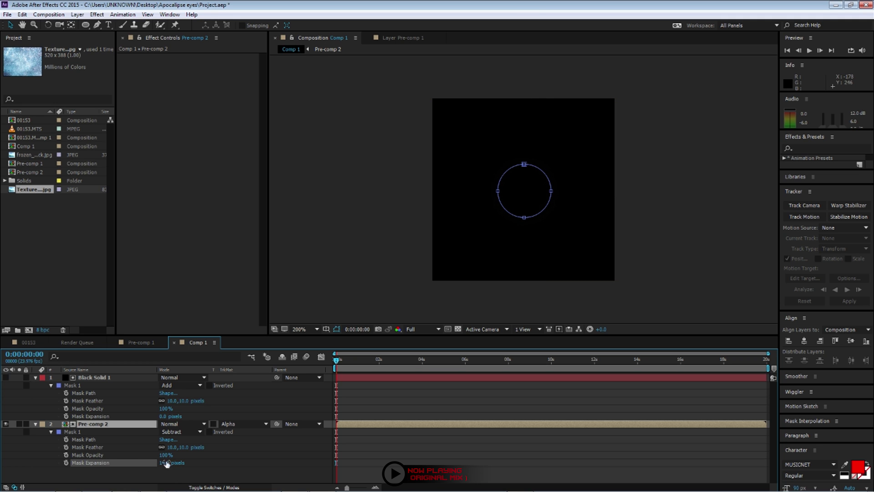
pyautogui.click(165, 463)
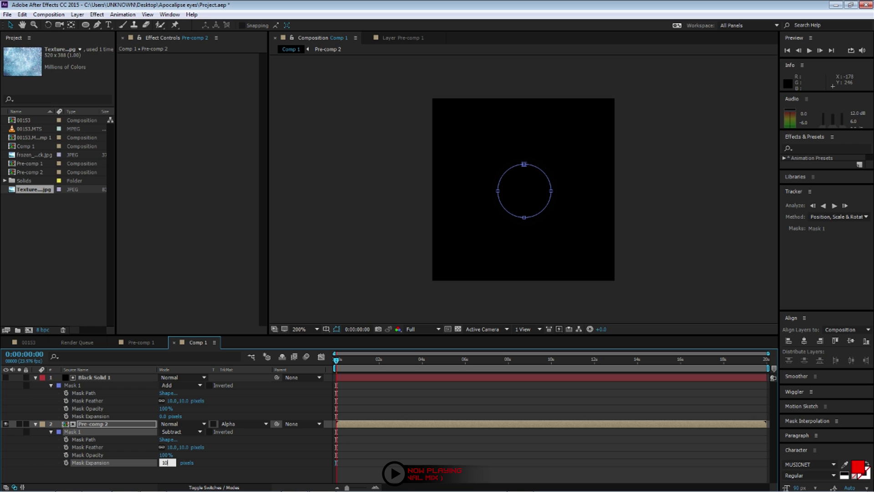
pyautogui.press('Return')
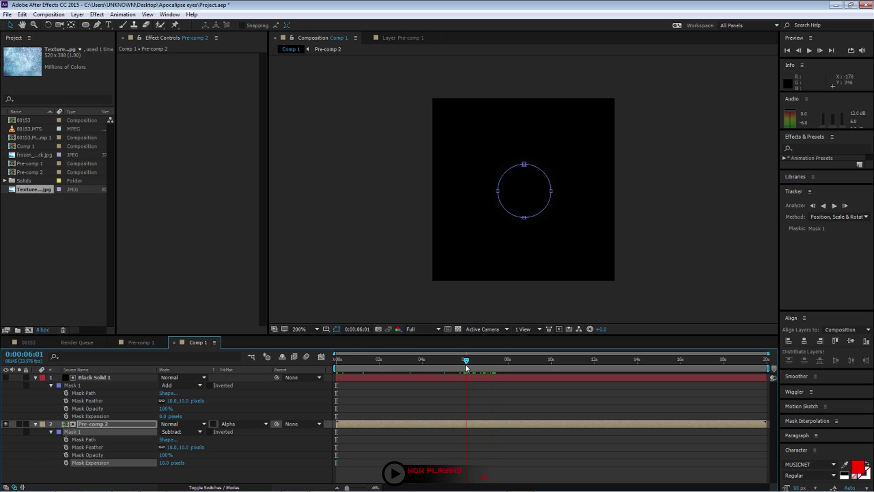
pyautogui.click(66, 463)
pyautogui.moveTo(480, 363); pyautogui.dragTo(549, 370)
pyautogui.moveTo(159, 464); pyautogui.dragTo(134, 457)
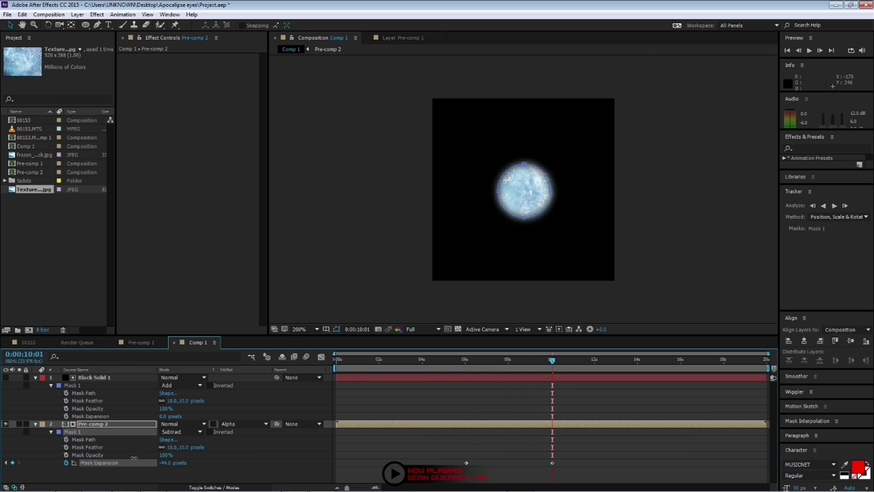
pyautogui.click(154, 472)
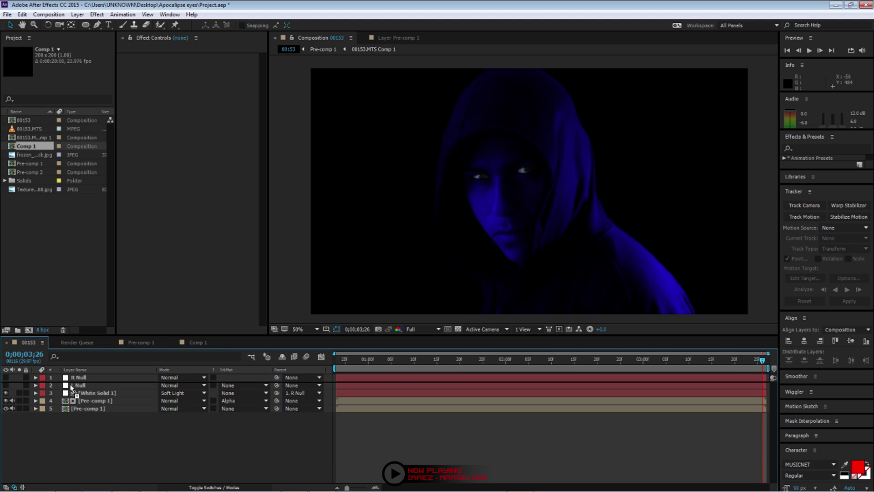
pyautogui.moveTo(73, 391); pyautogui.dragTo(95, 376)
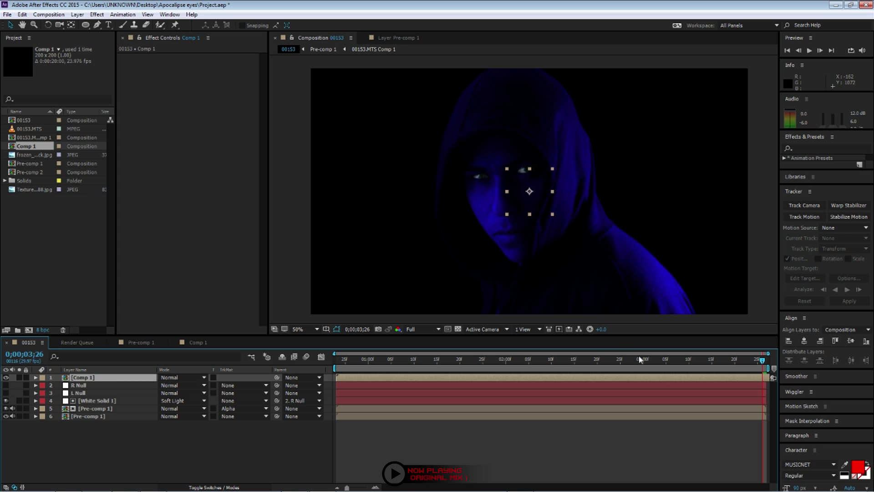
pyautogui.moveTo(630, 363); pyautogui.dragTo(409, 360)
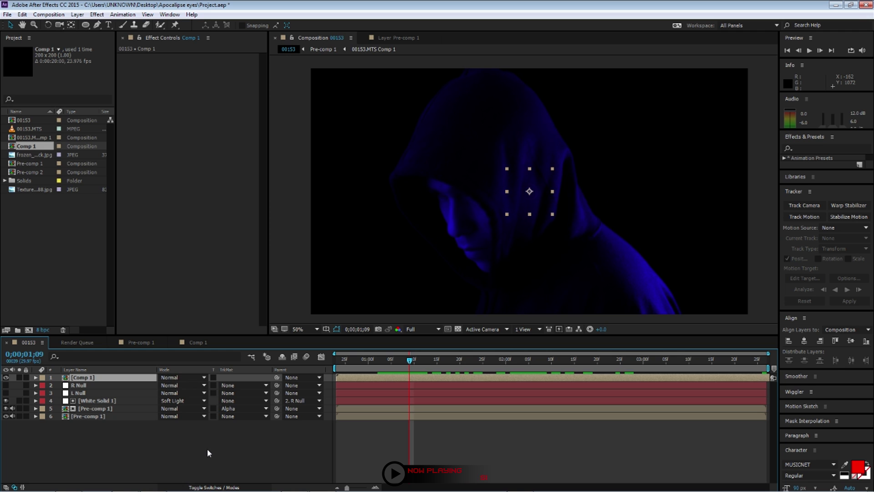
pyautogui.click(193, 346)
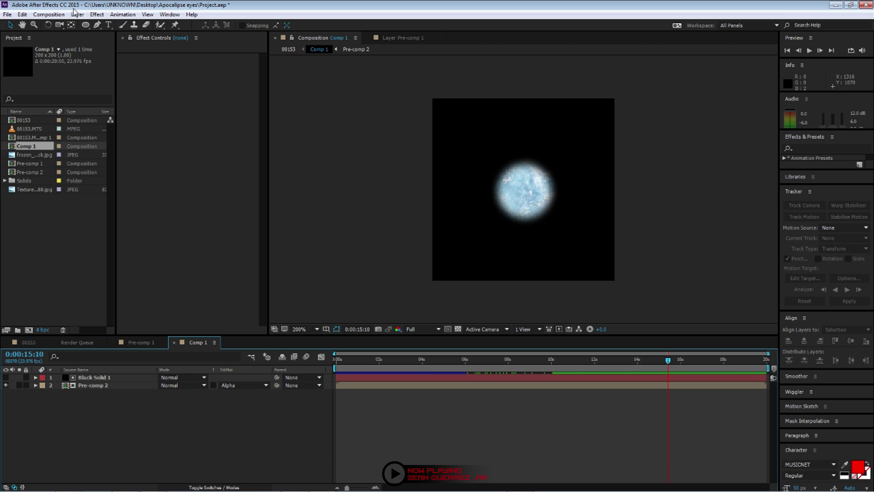
# Step: Change Comp 1's duration to 0:00:04:00 in Composition Settings
pyautogui.click(48, 14)
pyautogui.click(88, 40)
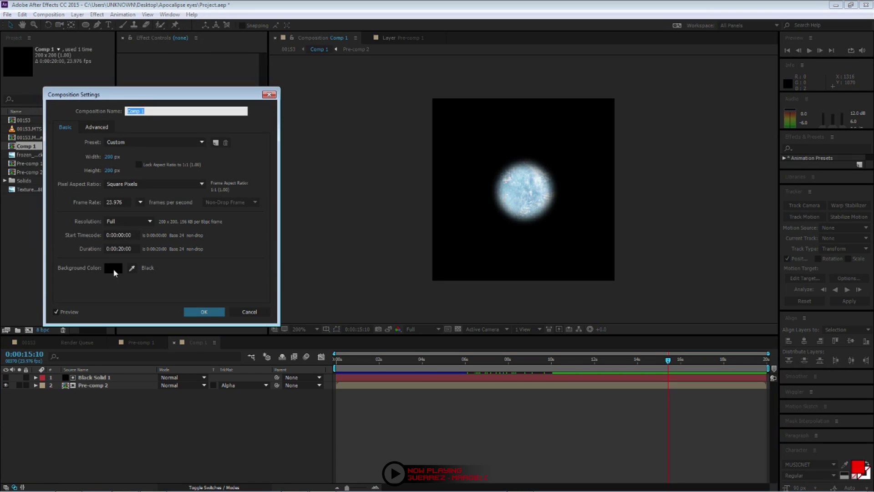
pyautogui.click(122, 248)
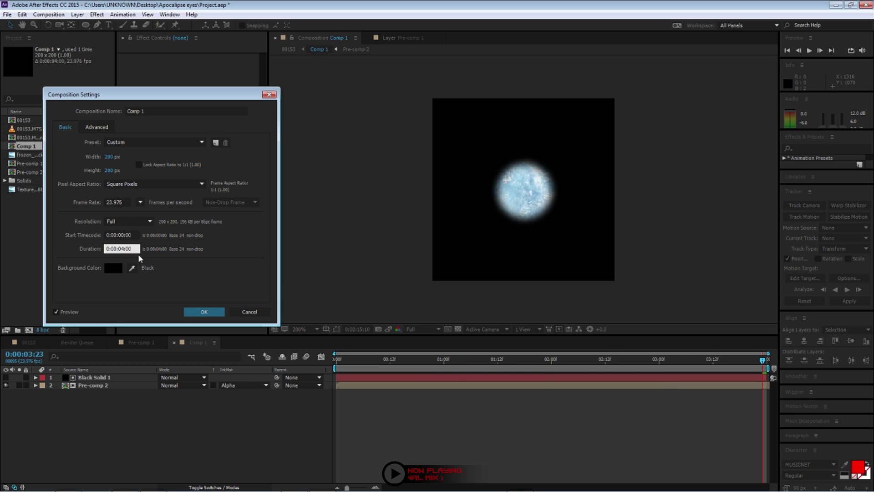
pyautogui.press('Return')
# Step: Re-keyframe Pre-comp 2's Mask Expansion from 10 px to -306 px later in the timeline
pyautogui.click(404, 360)
pyautogui.moveTo(404, 362); pyautogui.dragTo(399, 361)
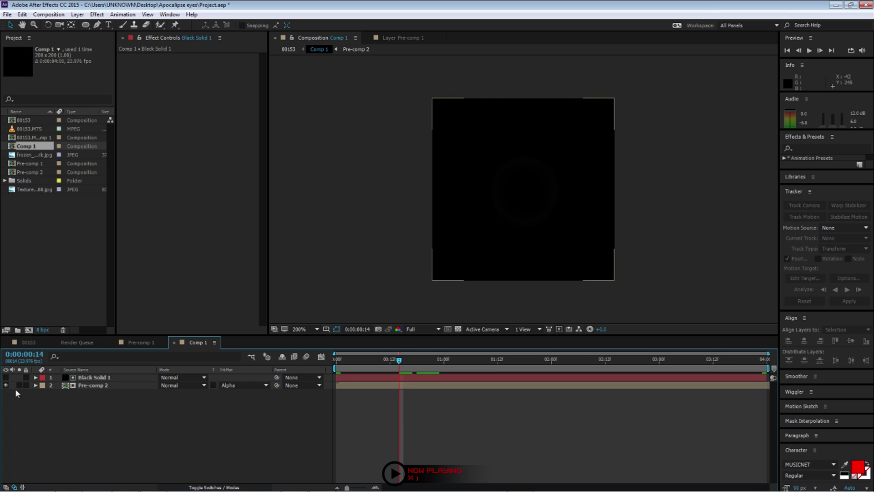
pyautogui.click(86, 386)
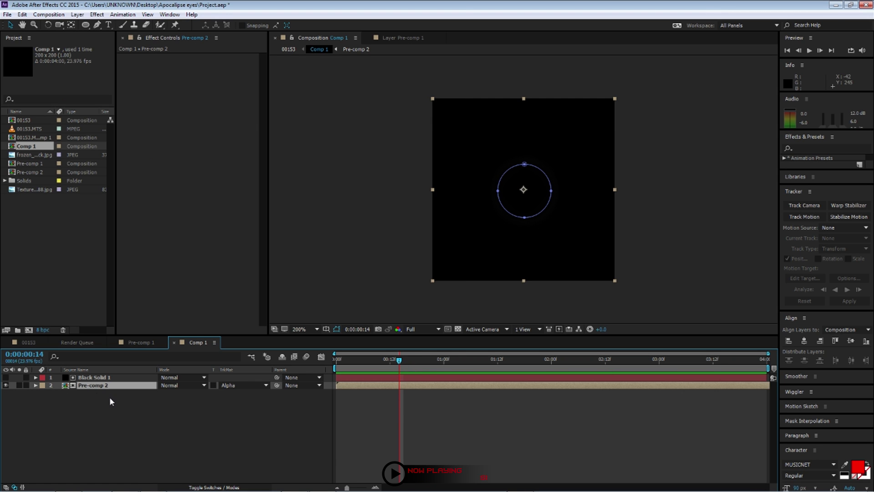
pyautogui.press('u')
pyautogui.press('m')
pyautogui.press('m')
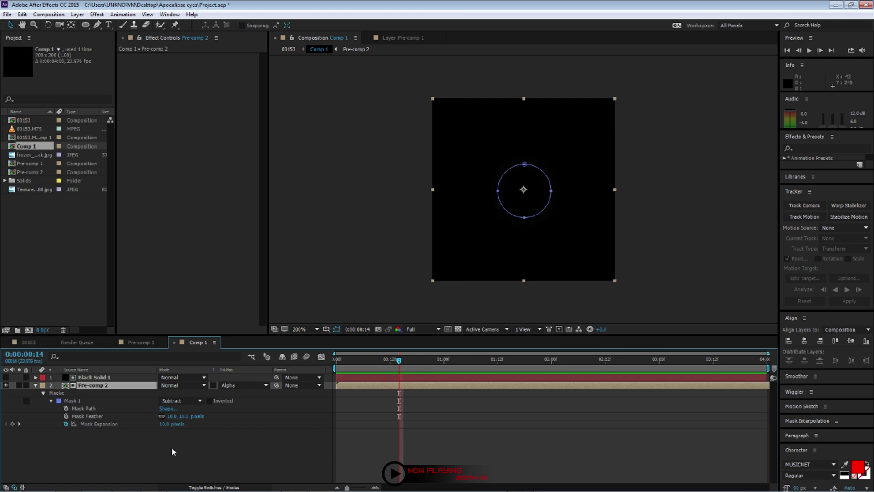
pyautogui.click(65, 425)
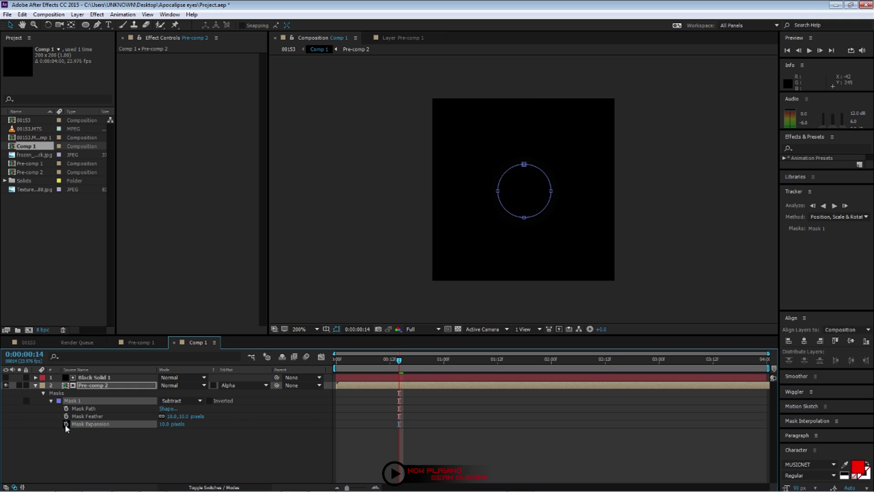
pyautogui.moveTo(399, 424); pyautogui.dragTo(457, 424)
pyautogui.press('space')
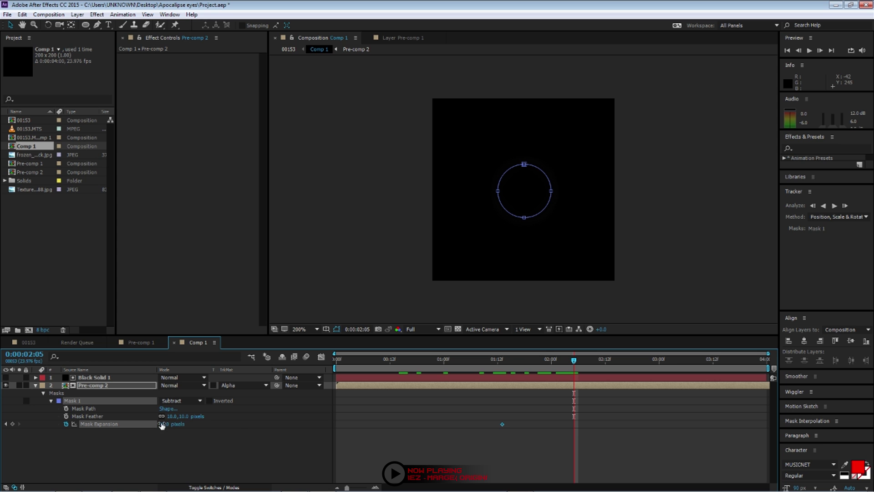
pyautogui.moveTo(162, 424); pyautogui.dragTo(22, 428)
# Step: In the 00153 comp, shrink the Comp 1 eye layer to about 70% and move it toward the eye
pyautogui.click(28, 342)
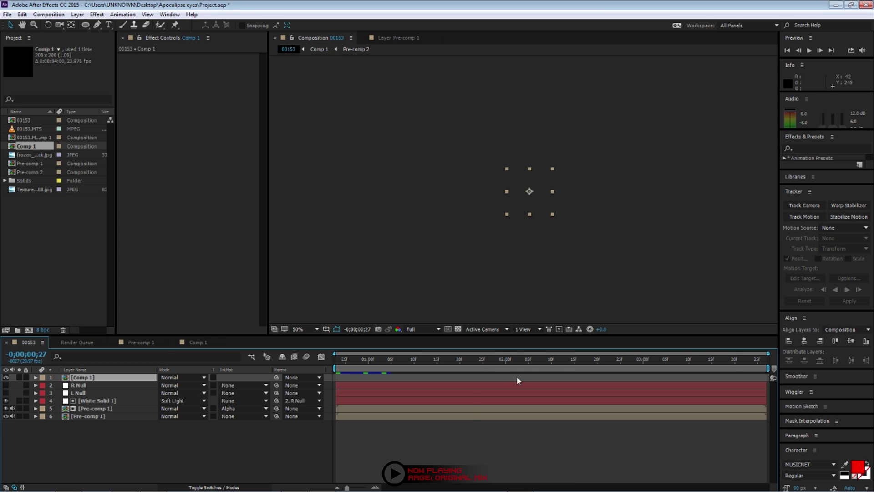
pyautogui.press('v')
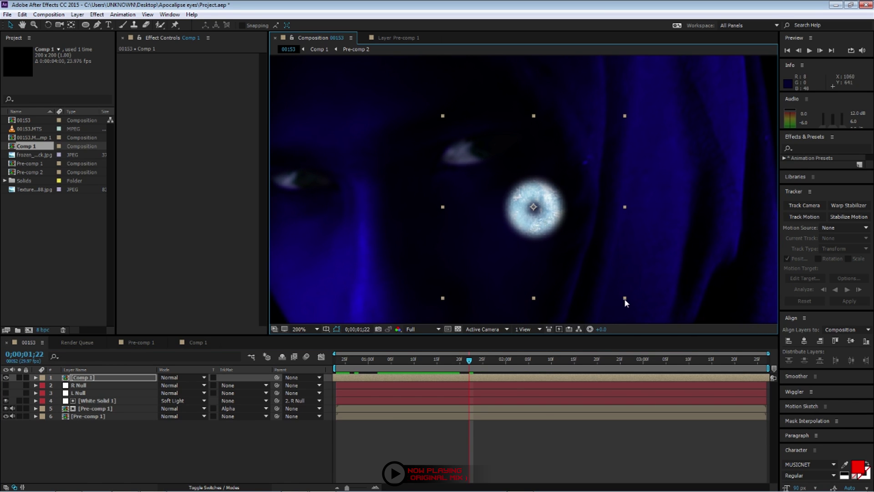
pyautogui.moveTo(637, 289); pyautogui.dragTo(597, 283)
pyautogui.moveTo(544, 242); pyautogui.dragTo(524, 242)
pyautogui.scroll(2, 498, 183)
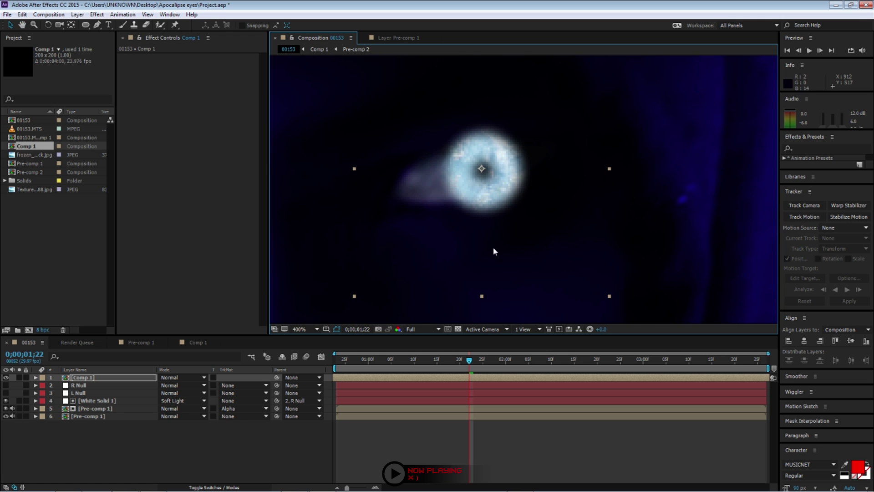
# Step: Lower the eye layer's opacity to 30%, scale it down further and nudge it onto the pupil
pyautogui.press('t')
pyautogui.moveTo(163, 386); pyautogui.dragTo(124, 378)
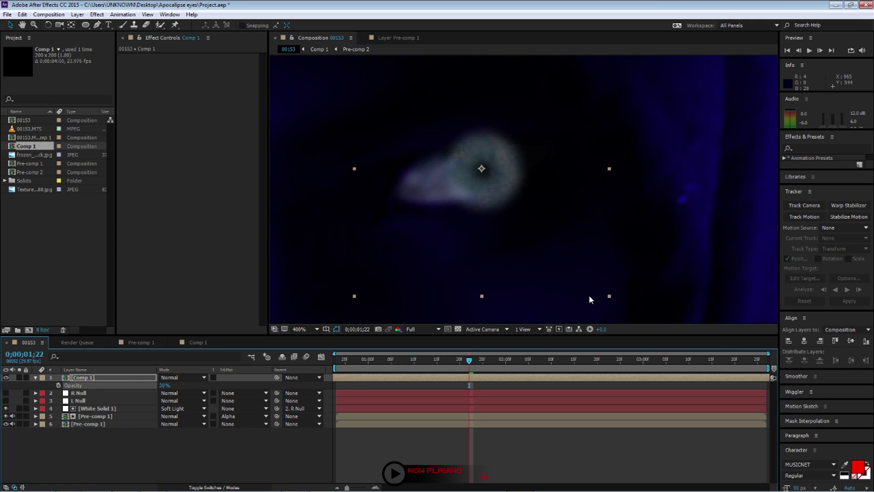
pyautogui.moveTo(609, 296); pyautogui.dragTo(587, 274)
pyautogui.moveTo(544, 222); pyautogui.dragTo(536, 216)
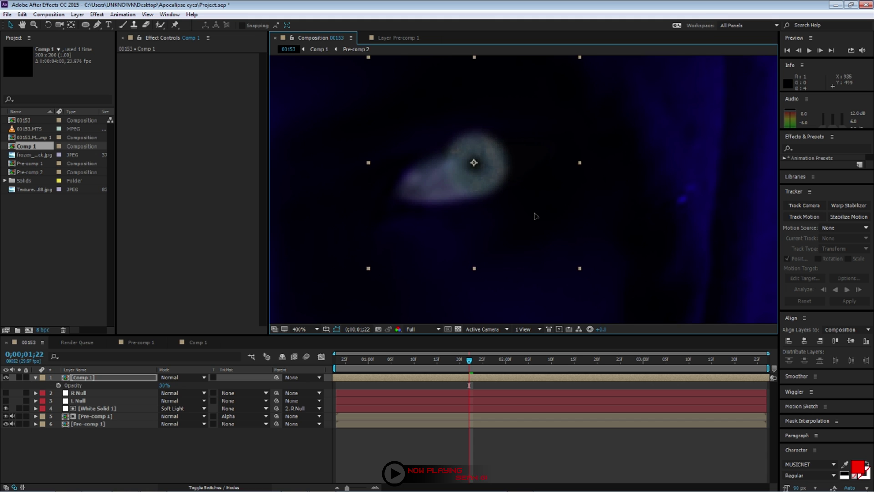
pyautogui.press('/')
pyautogui.moveTo(525, 195); pyautogui.dragTo(526, 196)
# Step: Parent the icy eye layer to R Null
pyautogui.click(224, 459)
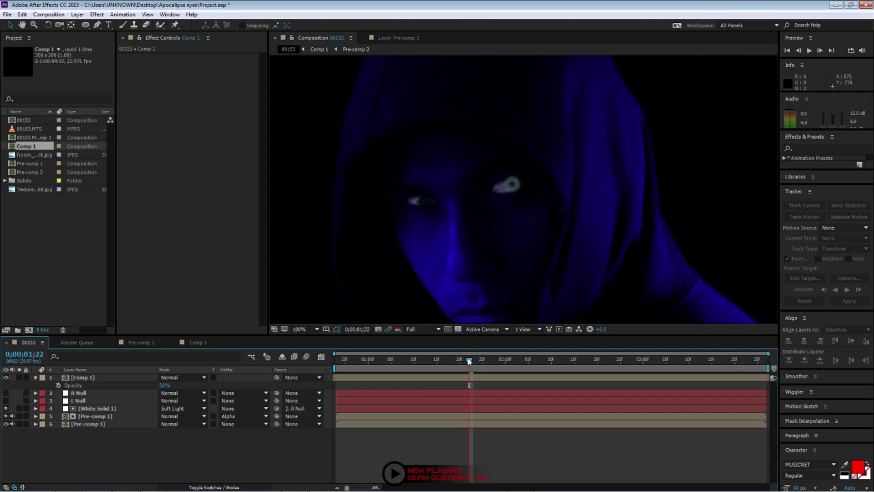
pyautogui.moveTo(468, 362)
pyautogui.mouseDown()
pyautogui.moveTo(460, 365)
pyautogui.moveTo(469, 364)
pyautogui.mouseUp()
pyautogui.press('.')
pyautogui.press('.')
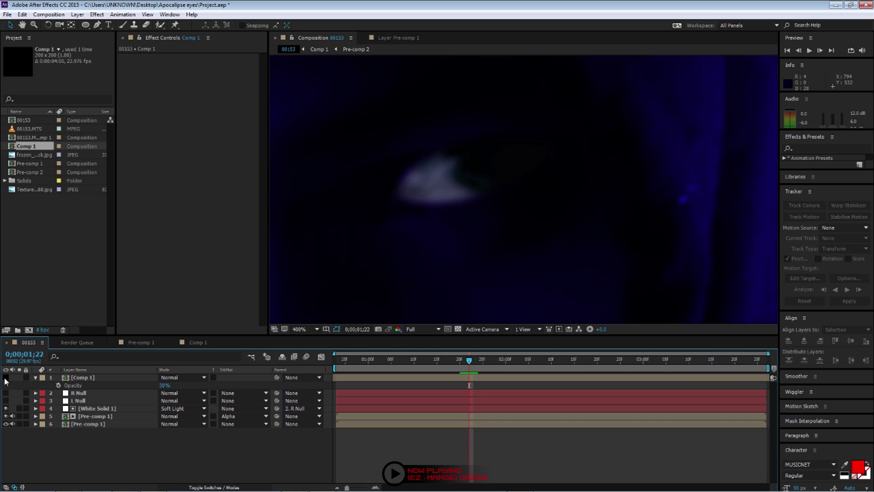
pyautogui.click(488, 171)
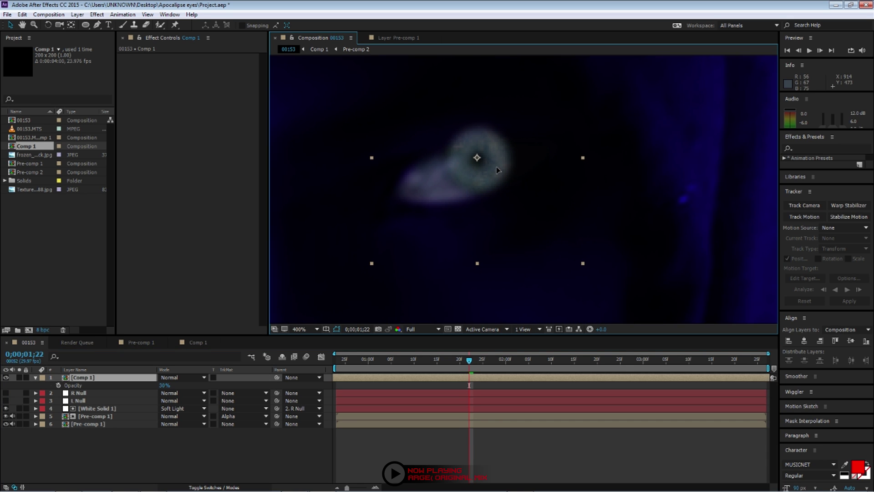
pyautogui.moveTo(278, 378); pyautogui.dragTo(110, 393)
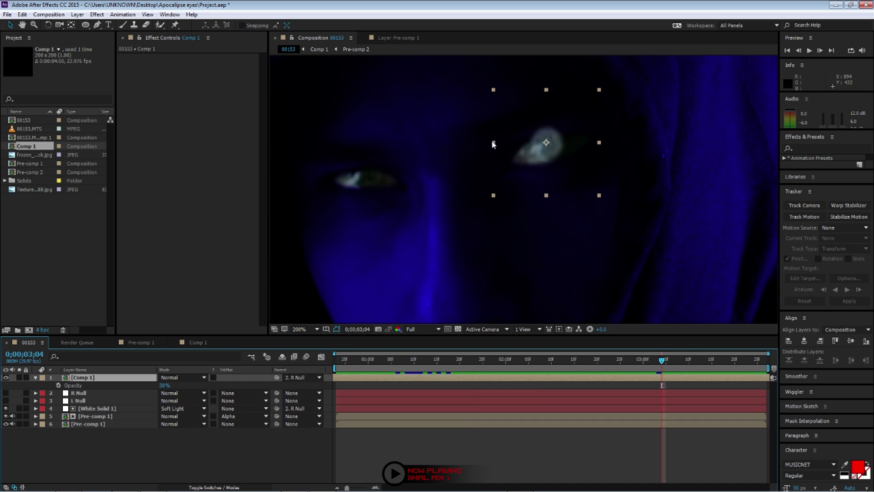
# Step: Duplicate the icy eye layer and scale and fit the copy over the figure's other eye
pyautogui.hotkey('ctrl', 'd')
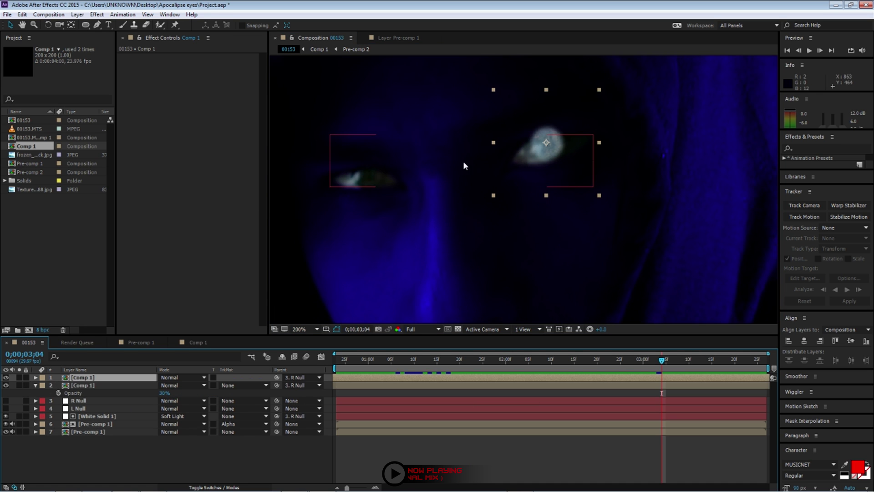
pyautogui.moveTo(547, 145); pyautogui.dragTo(365, 177)
pyautogui.scroll(2, 364, 176)
pyautogui.moveTo(542, 193); pyautogui.dragTo(699, 214)
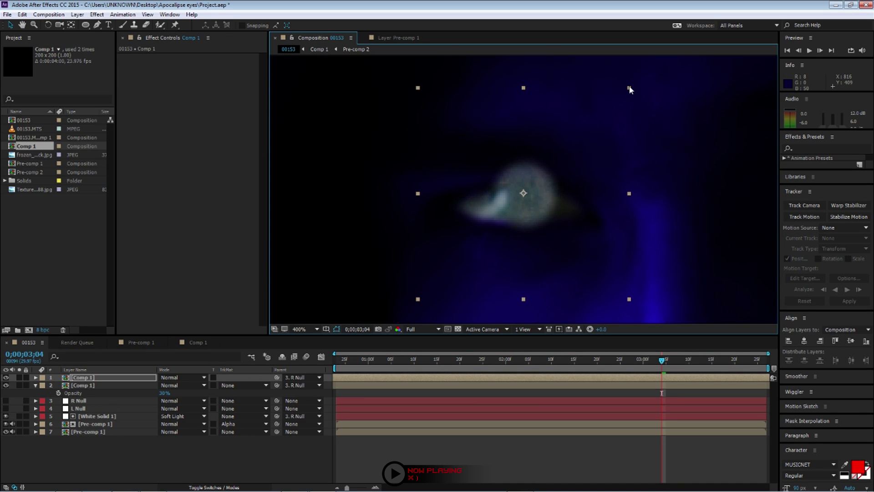
pyautogui.moveTo(631, 88); pyautogui.dragTo(615, 102)
pyautogui.press('t')
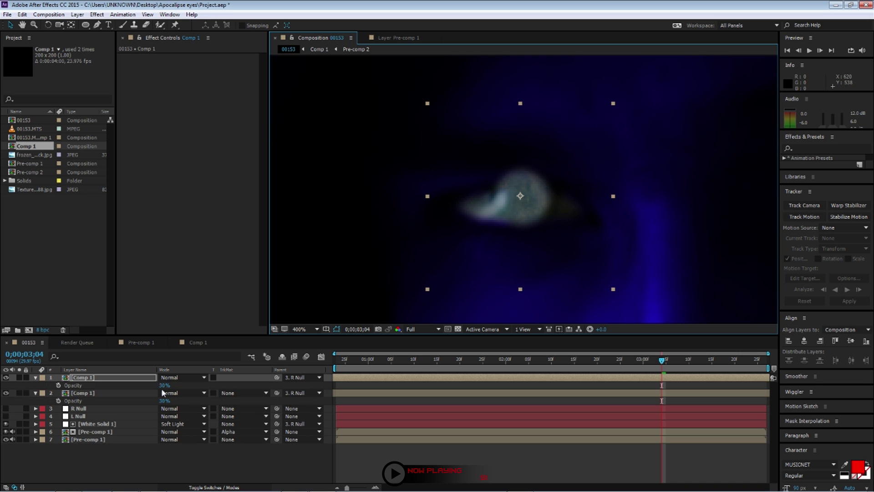
pyautogui.moveTo(613, 105); pyautogui.dragTo(618, 107)
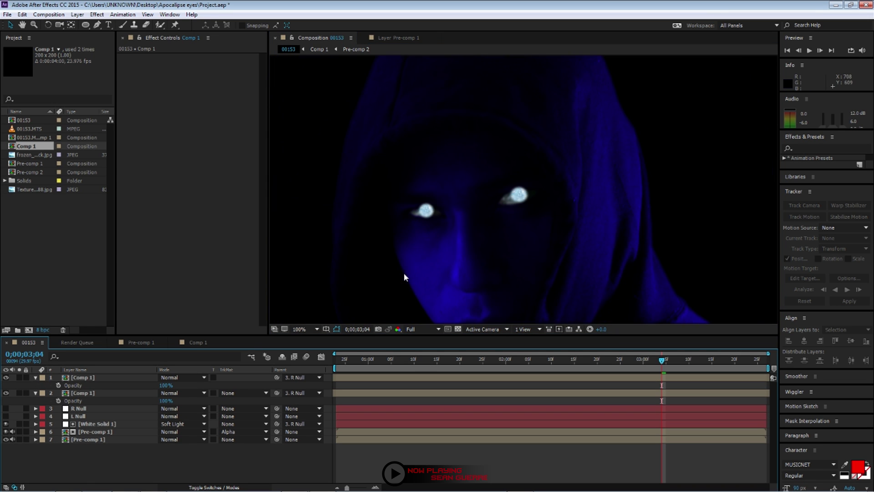
pyautogui.moveTo(661, 362); pyautogui.dragTo(452, 379)
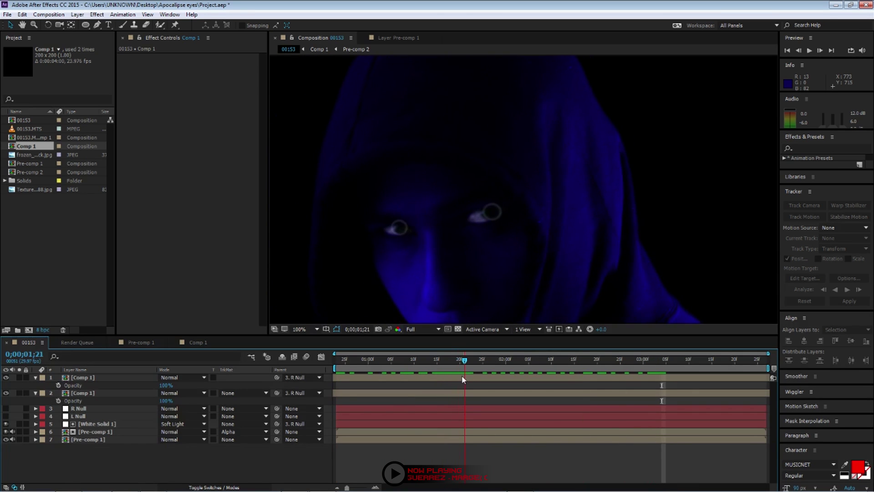
pyautogui.press('pagedown')
pyautogui.press('pagedown')
pyautogui.press('pagedown')
pyautogui.press('pagedown')
pyautogui.press('pagedown')
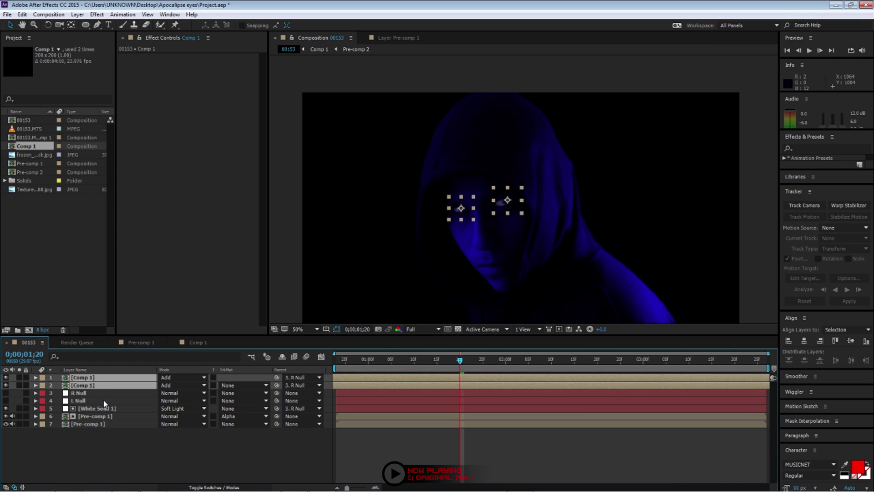
# Step: Keyframe both eye layers' opacity from 0% at 1;20 to 100% at 2;09
pyautogui.press('t')
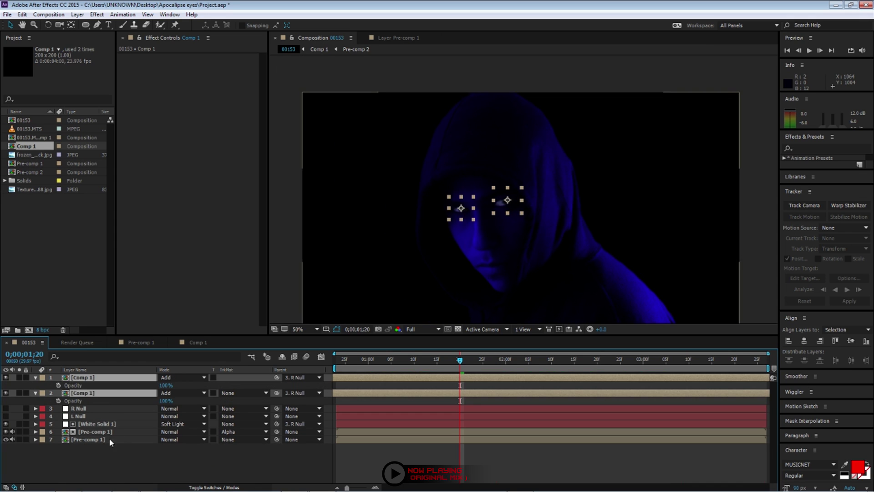
pyautogui.moveTo(166, 387); pyautogui.dragTo(122, 385)
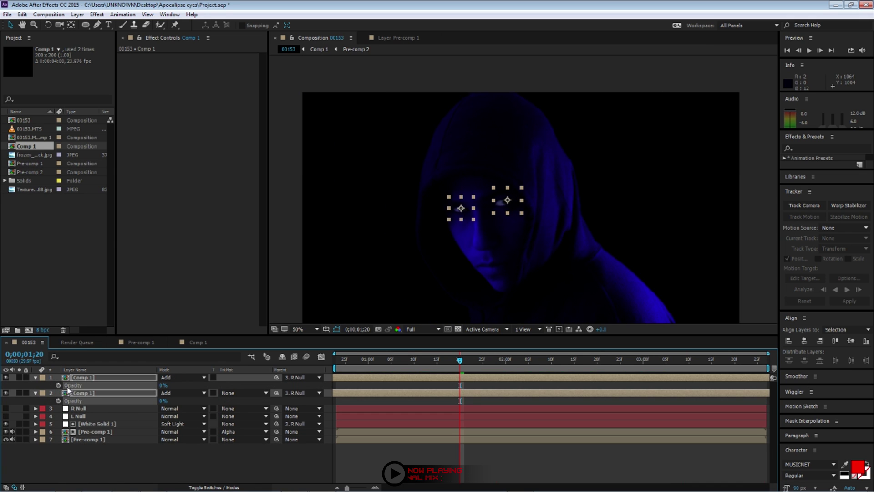
pyautogui.hotkey('alt', 'shift', 't')
pyautogui.moveTo(461, 361); pyautogui.dragTo(547, 360)
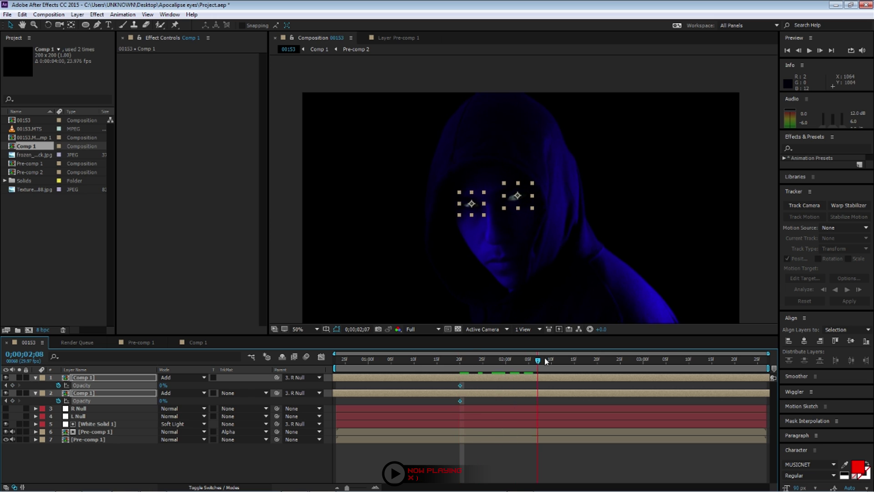
pyautogui.moveTo(165, 388); pyautogui.dragTo(250, 388)
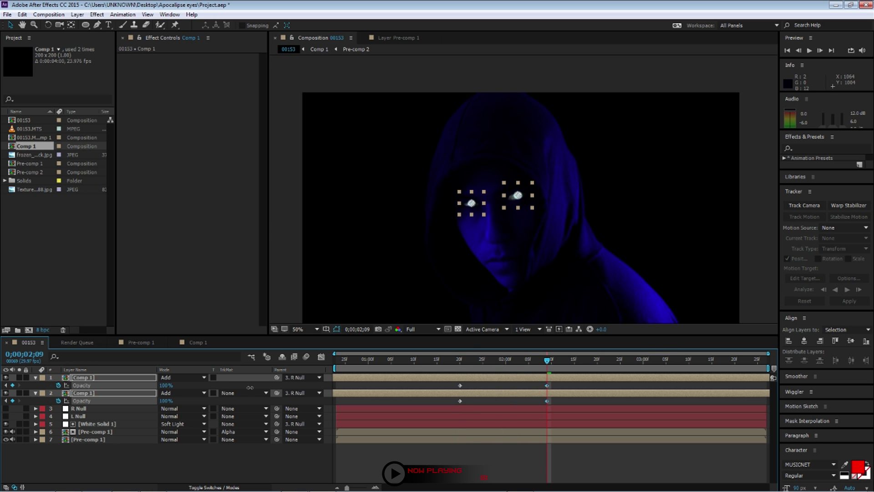
# Step: Select both layers' 100% opacity keyframes and preview the fade-in, ending at 3;11
pyautogui.moveTo(450, 361); pyautogui.dragTo(505, 361)
pyautogui.click(287, 463)
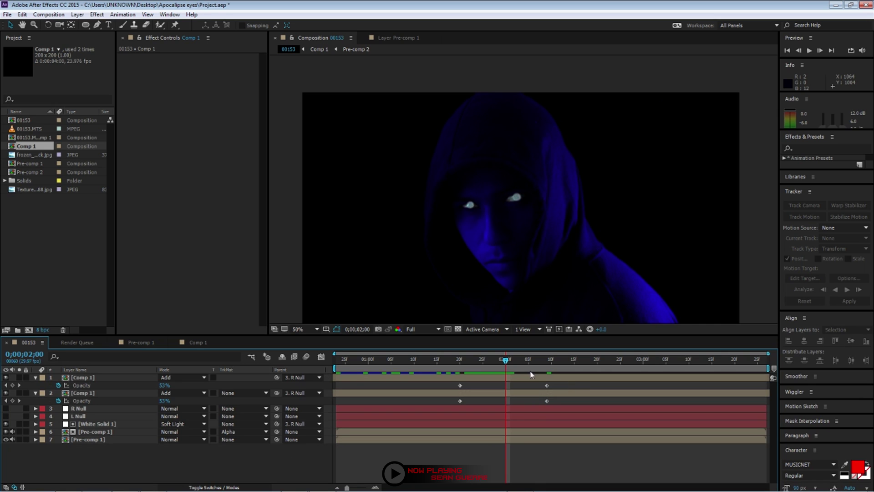
pyautogui.moveTo(505, 361); pyautogui.dragTo(625, 361)
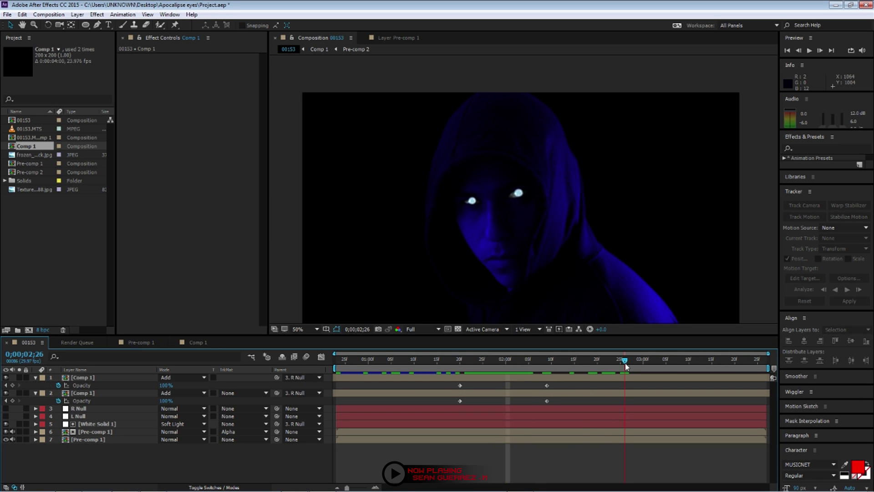
pyautogui.click(547, 386)
pyautogui.keyDown('shift'); pyautogui.click(548, 401); pyautogui.keyUp('shift')
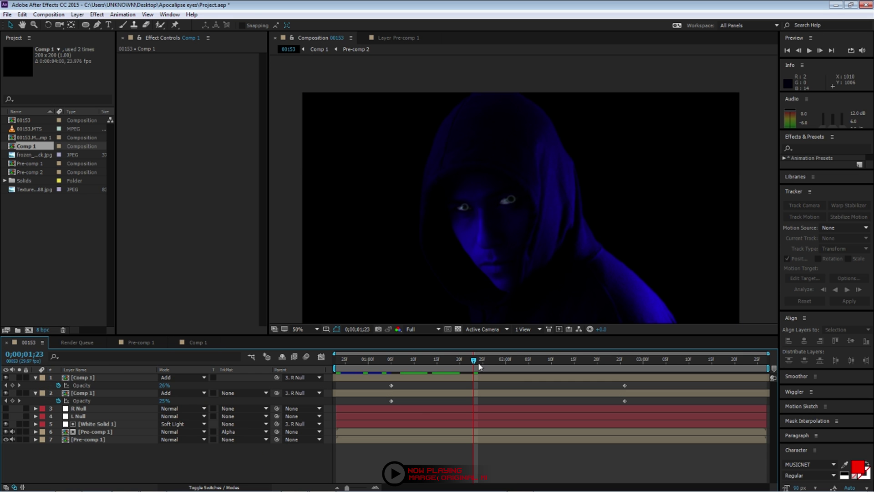
pyautogui.moveTo(480, 365); pyautogui.dragTo(613, 370)
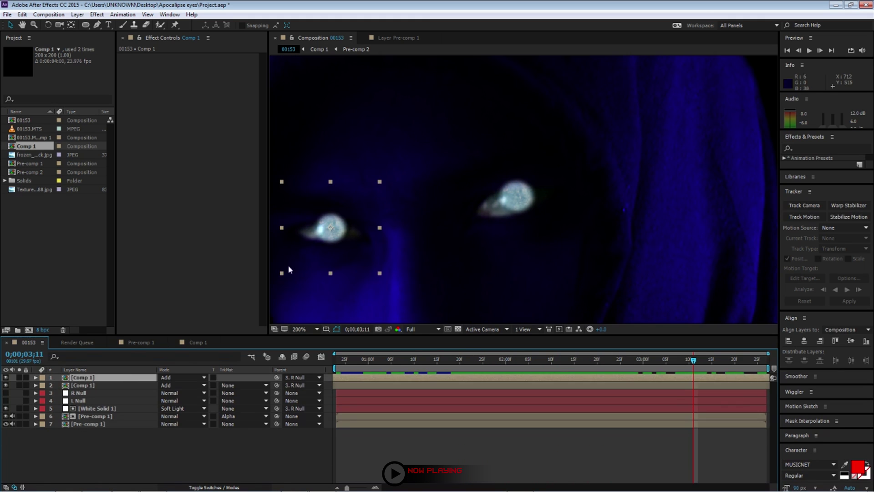
pyautogui.moveTo(379, 236); pyautogui.dragTo(503, 236)
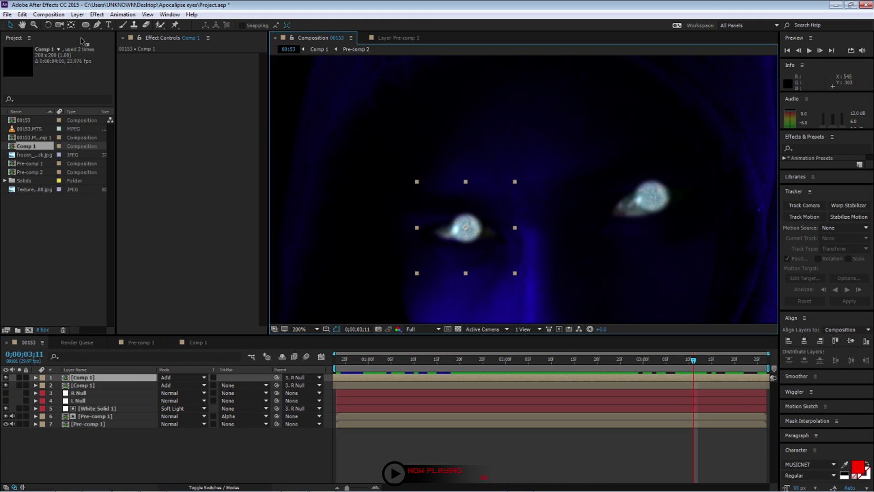
# Step: Draw a closed Pen mask around the left eye on the top Comp 1 layer
pyautogui.press('g')
pyautogui.scroll(2, 339, 273)
pyautogui.click(492, 186)
pyautogui.click(515, 176)
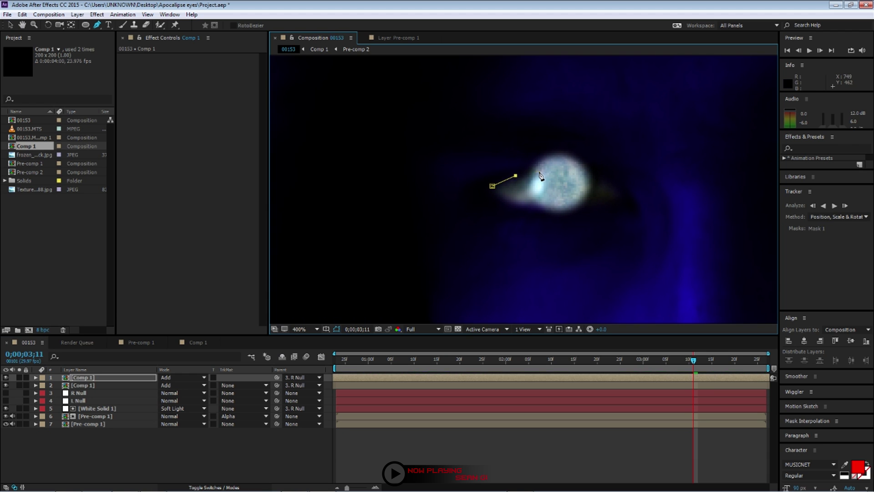
pyautogui.click(620, 181)
pyautogui.click(624, 193)
pyautogui.click(608, 205)
pyautogui.click(597, 206)
pyautogui.click(587, 213)
pyautogui.click(566, 213)
pyautogui.click(545, 212)
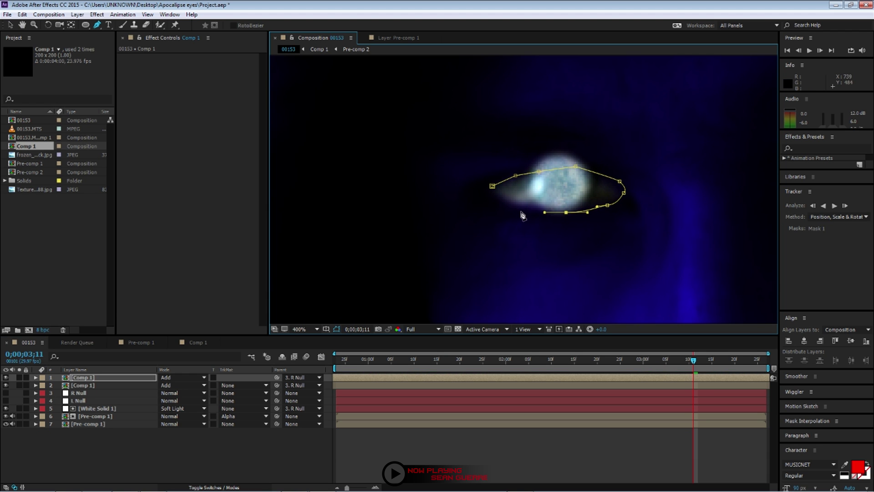
pyautogui.click(492, 186)
pyautogui.moveTo(460, 203); pyautogui.dragTo(359, 218)
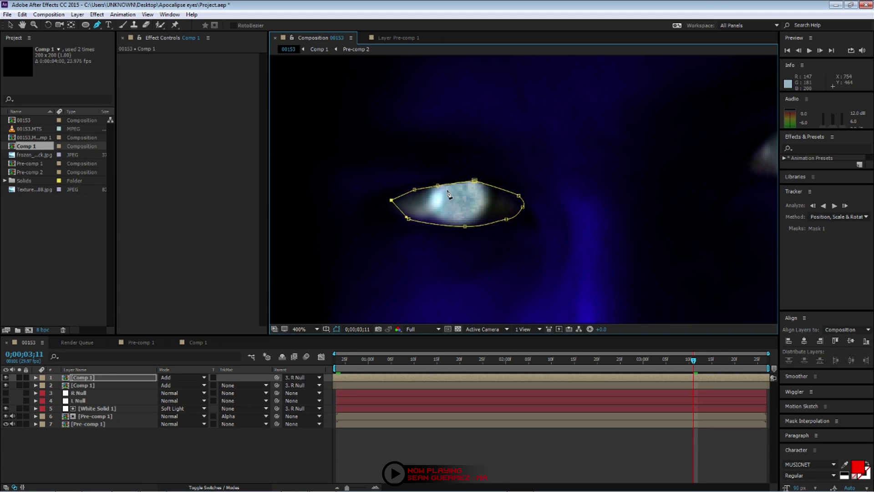
# Step: Feather the eye mask 5 pixels and track it forward through the clip
pyautogui.press('f')
pyautogui.click(172, 393)
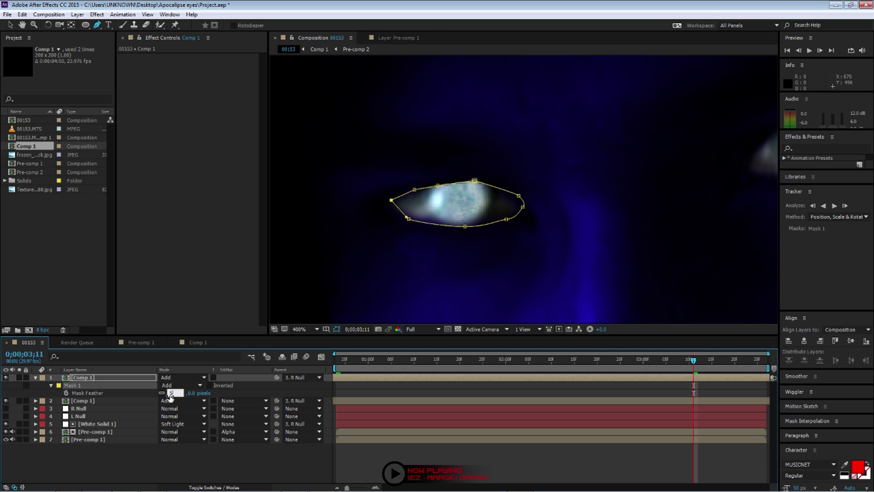
pyautogui.press('Return')
pyautogui.click(835, 205)
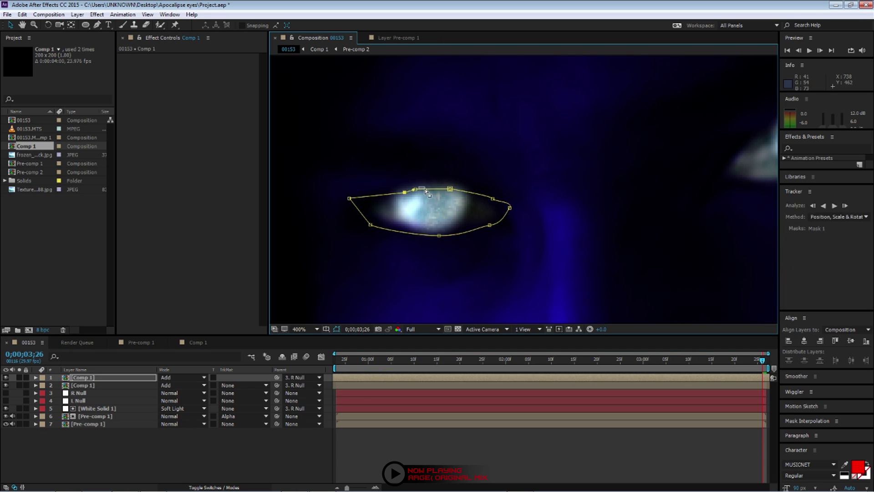
# Step: Adjust the tracked mask's points so the top one sits on the eyelid
pyautogui.press('f')
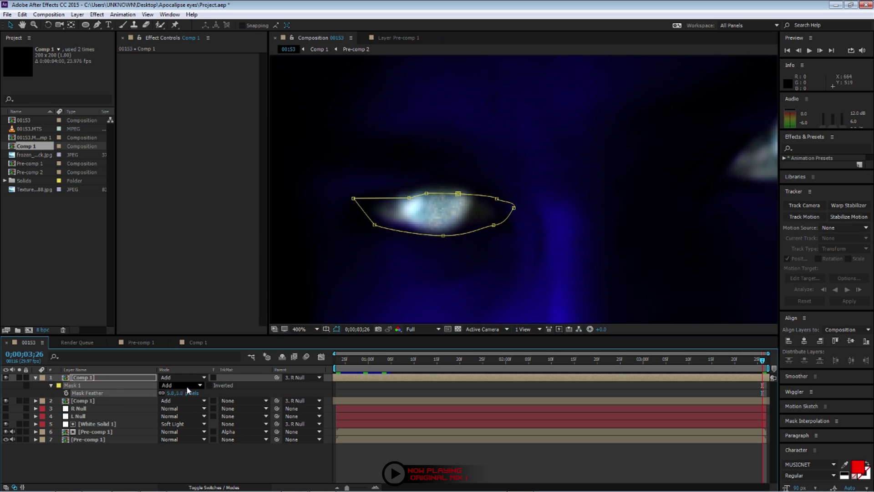
pyautogui.click(73, 385)
pyautogui.scroll(1, 522, 187)
pyautogui.click(465, 212)
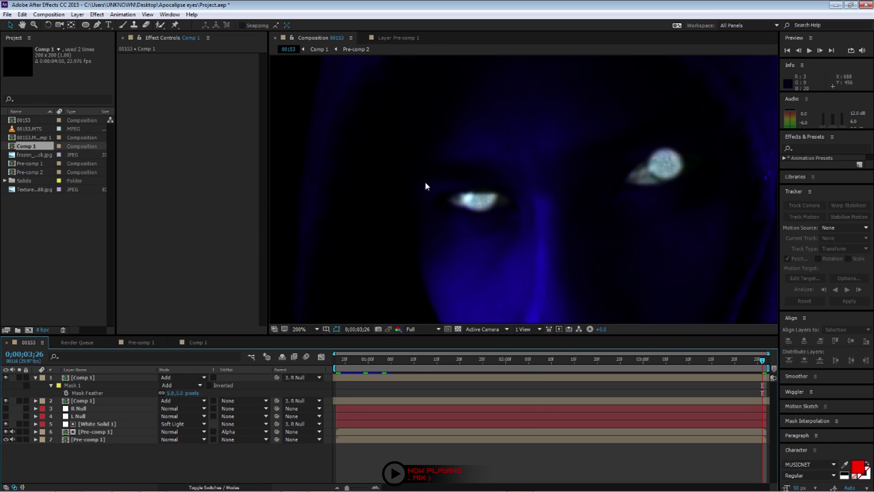
pyautogui.scroll(-3, 425, 186)
pyautogui.scroll(3, 492, 221)
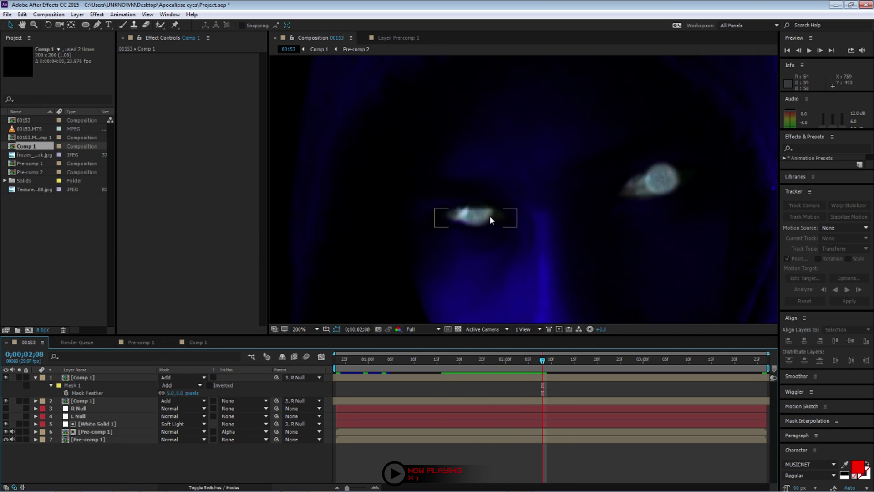
pyautogui.click(491, 220)
pyautogui.scroll(1, 491, 221)
pyautogui.moveTo(453, 224); pyautogui.dragTo(453, 219)
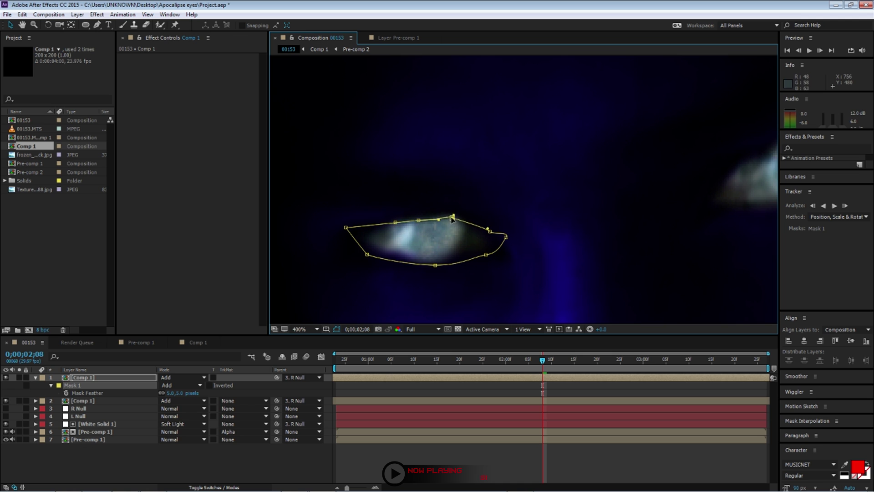
# Step: Set the top Comp 1 layer's blending mode to Screen
pyautogui.click(182, 377)
pyautogui.click(201, 207)
pyautogui.scroll(-5, 446, 203)
# Step: At frame 2;23, draw a Pen mask around the right eye on the second Comp 1 layer
pyautogui.click(241, 401)
pyautogui.click(479, 360)
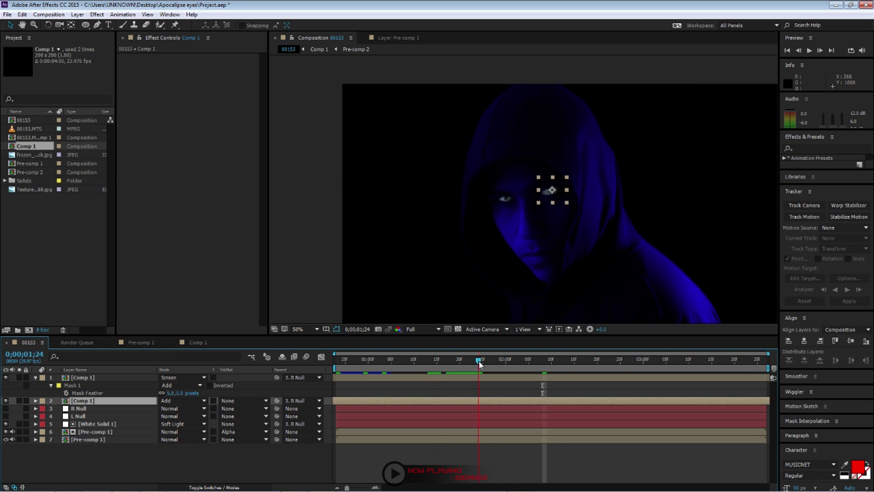
pyautogui.moveTo(479, 359); pyautogui.dragTo(611, 360)
pyautogui.scroll(6, 545, 197)
pyautogui.press('g')
pyautogui.click(462, 193)
pyautogui.click(476, 172)
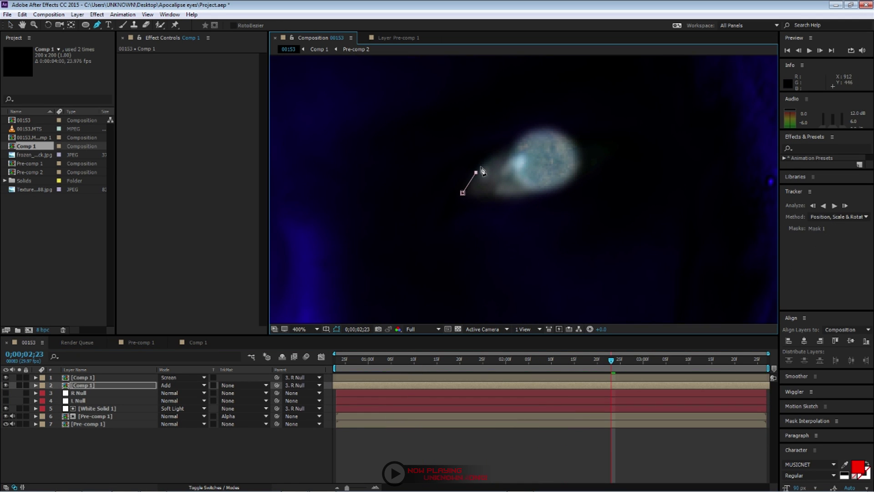
pyautogui.click(523, 144)
pyautogui.click(612, 138)
pyautogui.click(594, 163)
pyautogui.click(551, 192)
pyautogui.click(482, 193)
pyautogui.click(463, 193)
# Step: Give the right-eye mask a feather of 5 pixels
pyautogui.press('f')
pyautogui.click(176, 401)
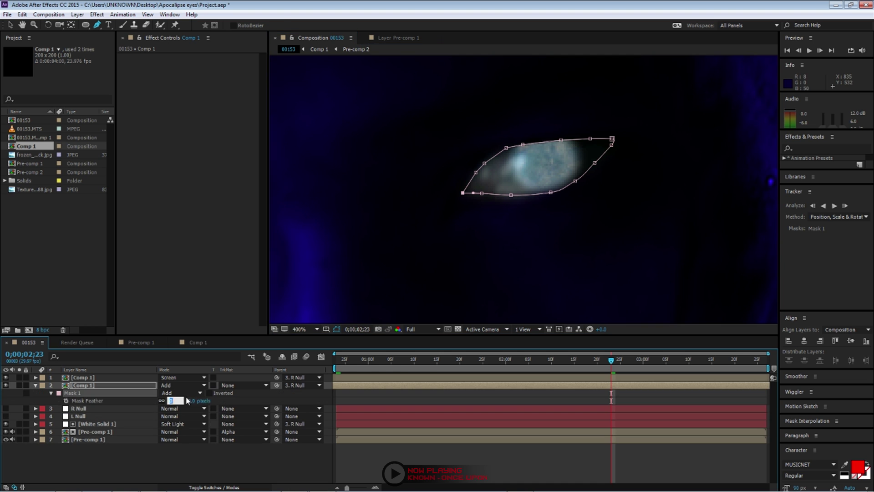
pyautogui.write('5')
pyautogui.press('Return')
pyautogui.scroll(-6, 531, 231)
pyautogui.press('space')
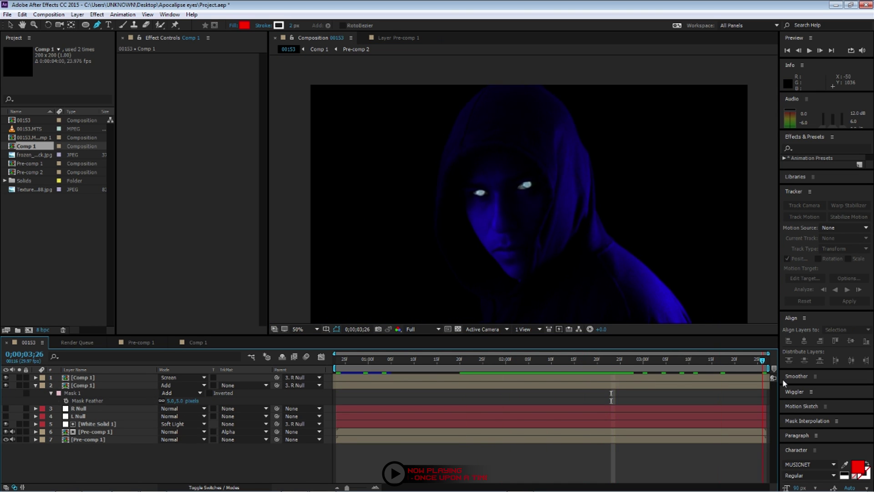
pyautogui.scroll(6, 528, 183)
# Step: Set layer 2's blending mode to Screen
pyautogui.press('v')
pyautogui.click(173, 385)
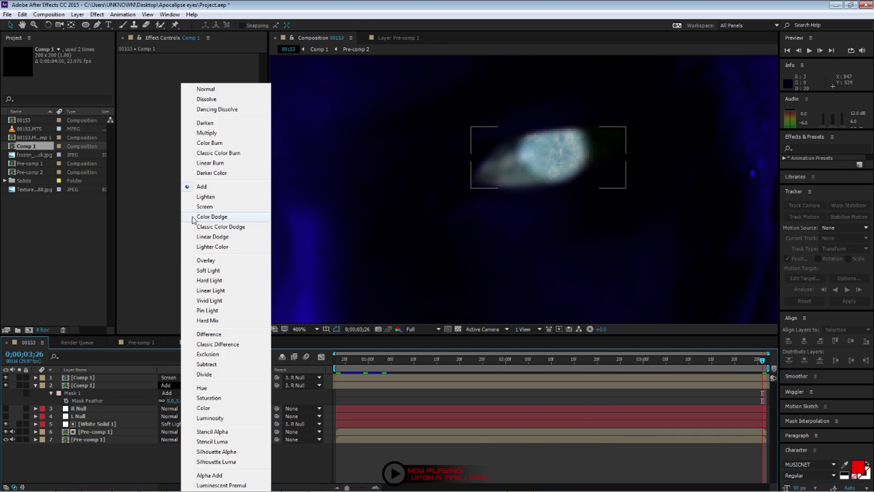
pyautogui.click(204, 207)
pyautogui.scroll(-6, 542, 150)
pyautogui.click(531, 171)
pyautogui.scroll(6, 530, 169)
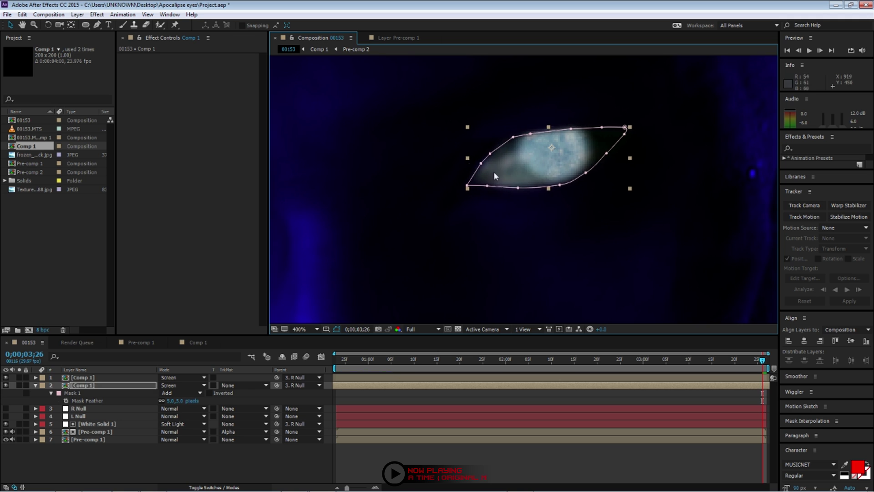
pyautogui.scroll(-6, 496, 176)
pyautogui.scroll(6, 524, 143)
pyautogui.scroll(-6, 523, 143)
# Step: Duplicate the R Null layer to create R Null 2
pyautogui.click(81, 409)
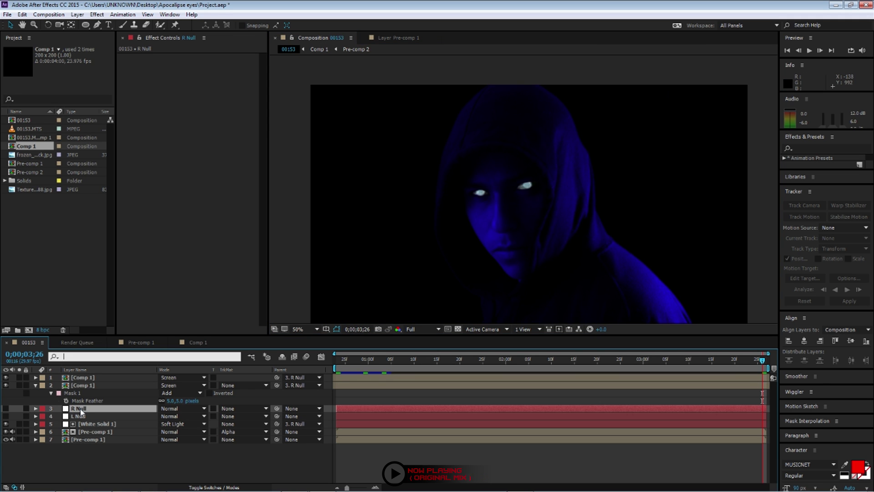
pyautogui.click(87, 439)
pyautogui.click(86, 408)
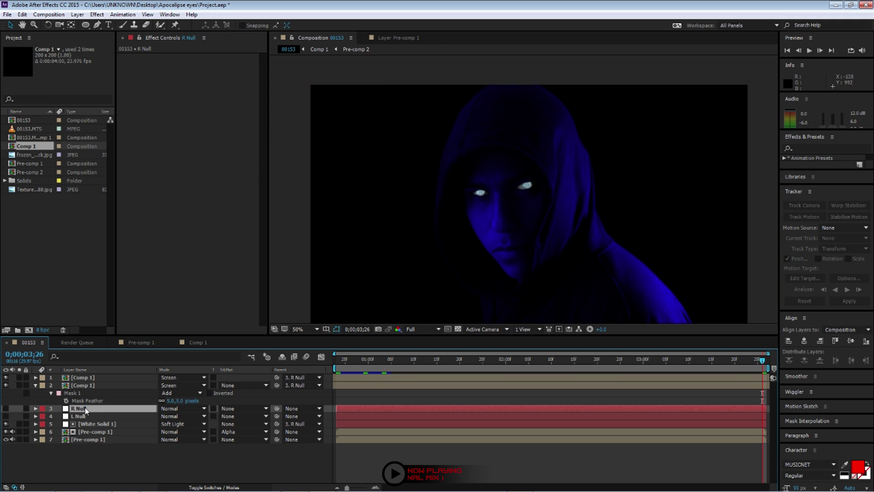
pyautogui.hotkey('ctrl', 'd')
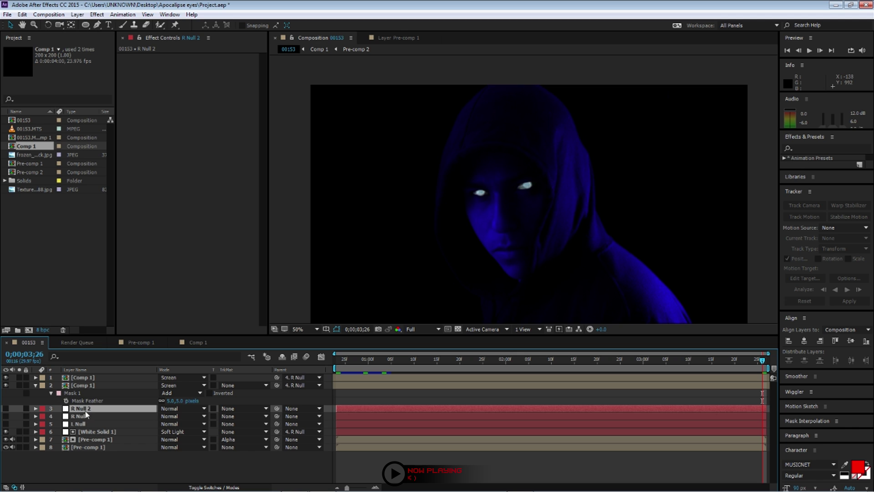
# Step: Parent both Comp 1 eye layers to R Null 2
pyautogui.click(36, 386)
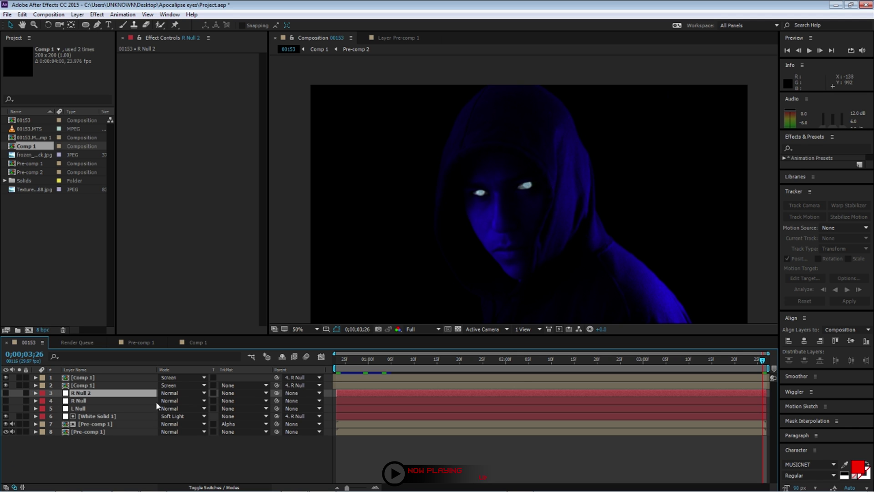
pyautogui.click(319, 378)
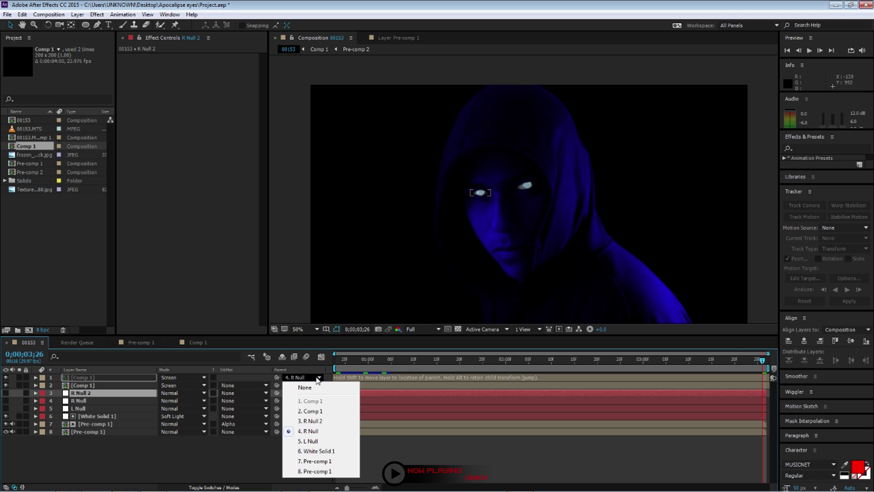
pyautogui.click(254, 376)
pyautogui.click(114, 377)
pyautogui.keyDown('shift'); pyautogui.click(117, 385); pyautogui.keyUp('shift')
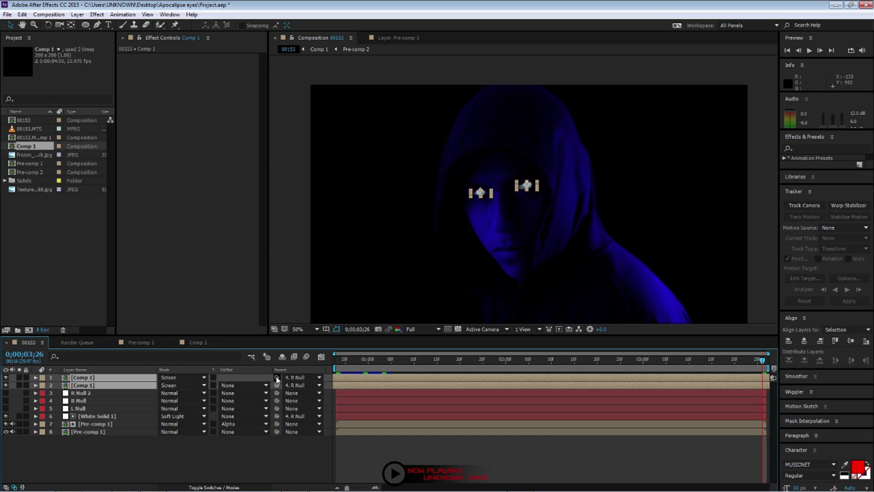
pyautogui.moveTo(277, 379); pyautogui.dragTo(89, 391)
# Step: Preview the tracked eyes, then right-click both Comp 1 layers together with R Null 2
pyautogui.press('space')
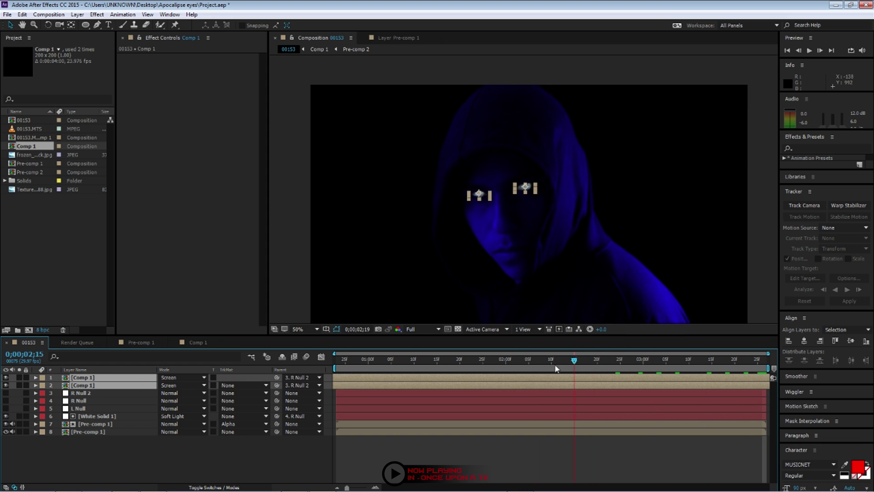
pyautogui.click(221, 454)
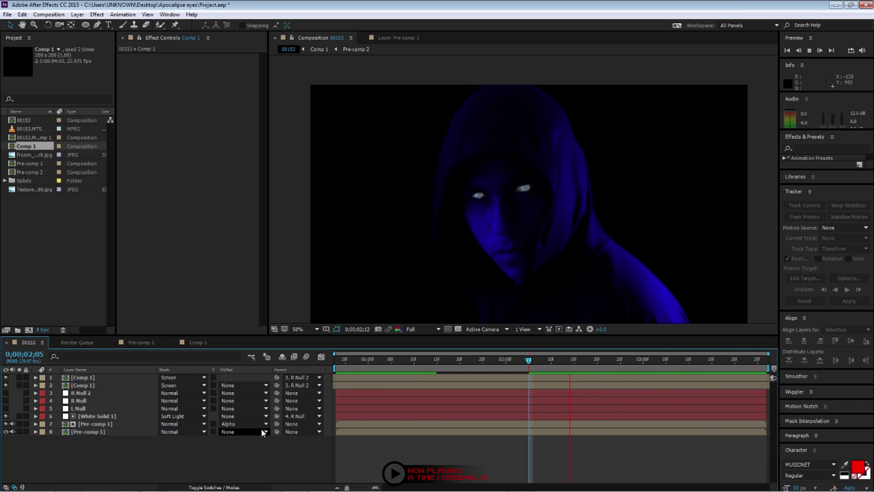
pyautogui.press('space')
pyautogui.click(119, 377)
pyautogui.keyDown('shift'); pyautogui.click(89, 386); pyautogui.keyUp('shift')
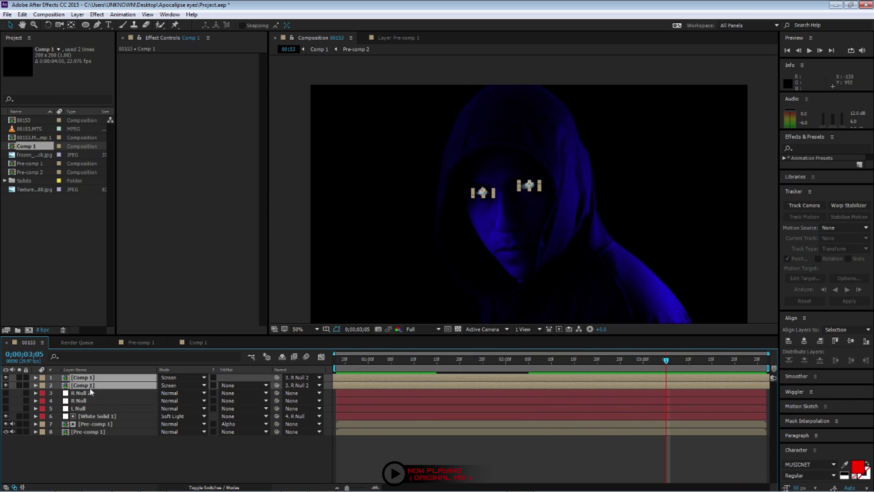
pyautogui.keyDown('ctrl'); pyautogui.click(86, 392); pyautogui.keyUp('ctrl')
pyautogui.rightClick(86, 392)
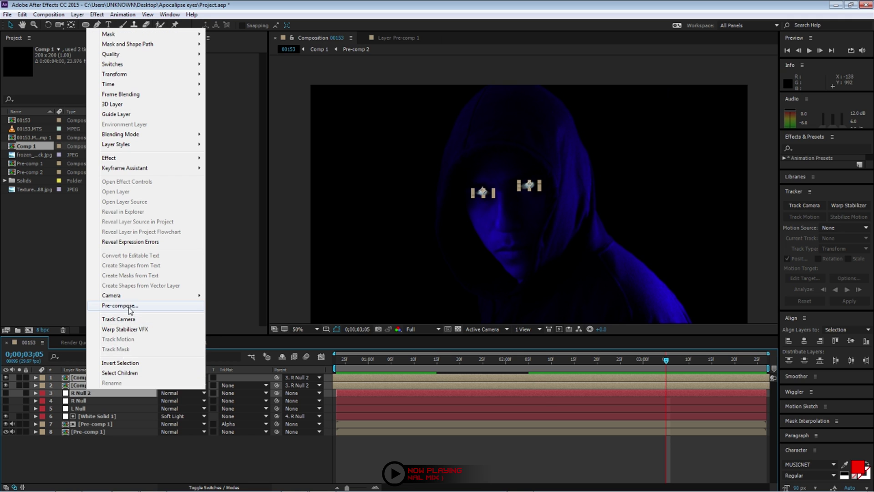
# Step: Pre-compose the three selected layers into Pre-comp 3
pyautogui.click(132, 308)
pyautogui.press('Return')
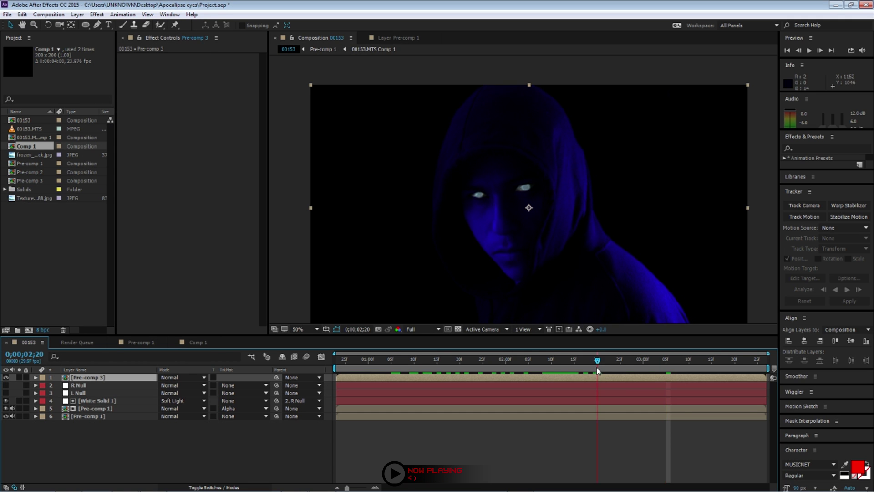
pyautogui.click(634, 359)
# Step: Add an Inner Shadow layer style to Pre-comp 3 with 100% opacity and size 100
pyautogui.click(77, 14)
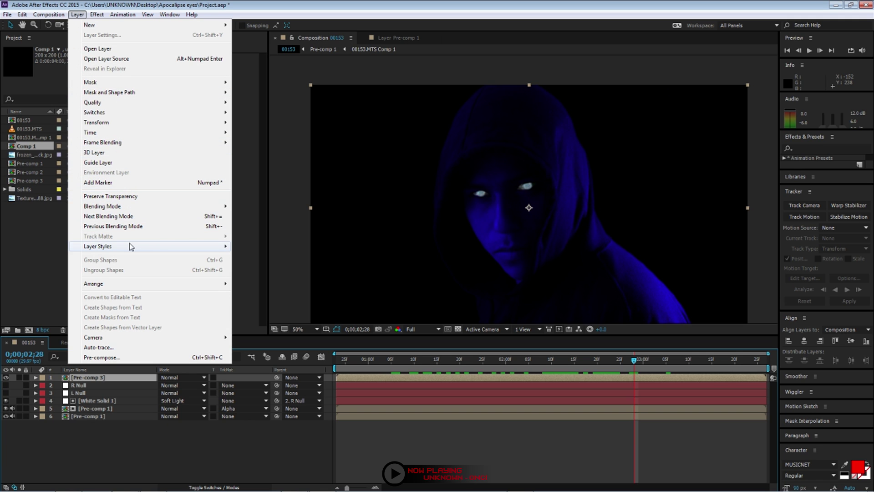
pyautogui.moveTo(131, 246)
pyautogui.click(261, 289)
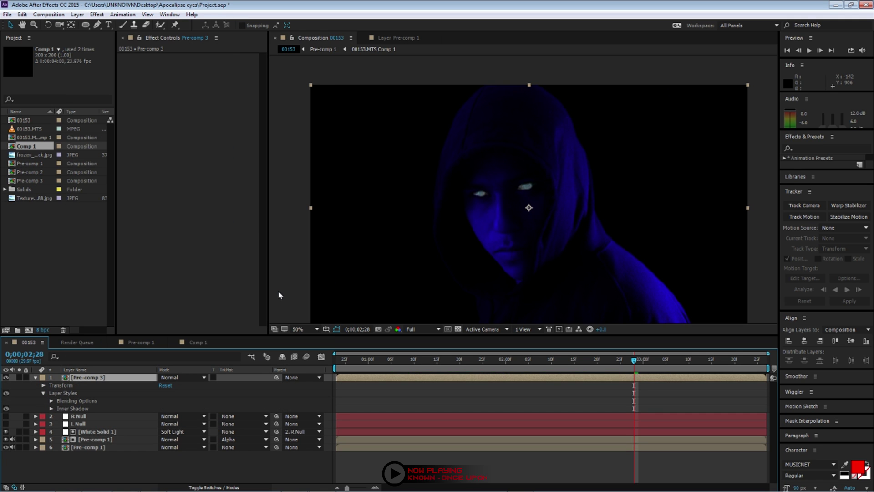
pyautogui.moveTo(534, 359); pyautogui.dragTo(629, 385)
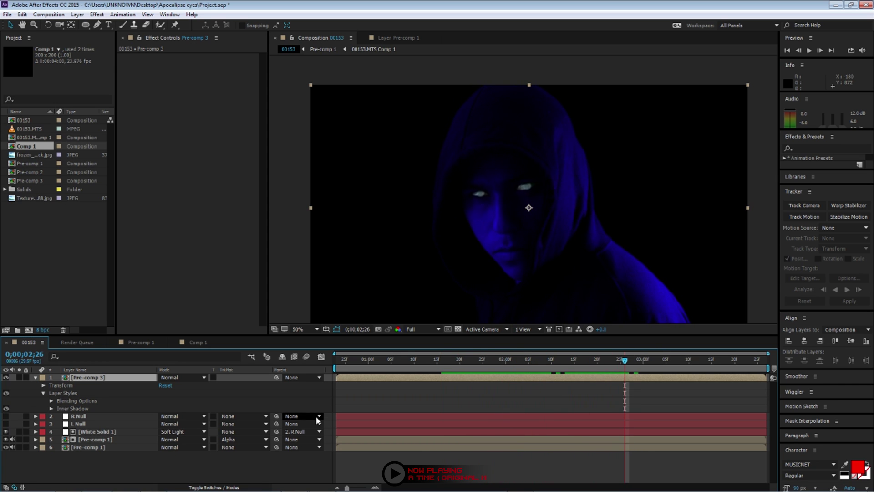
pyautogui.click(51, 408)
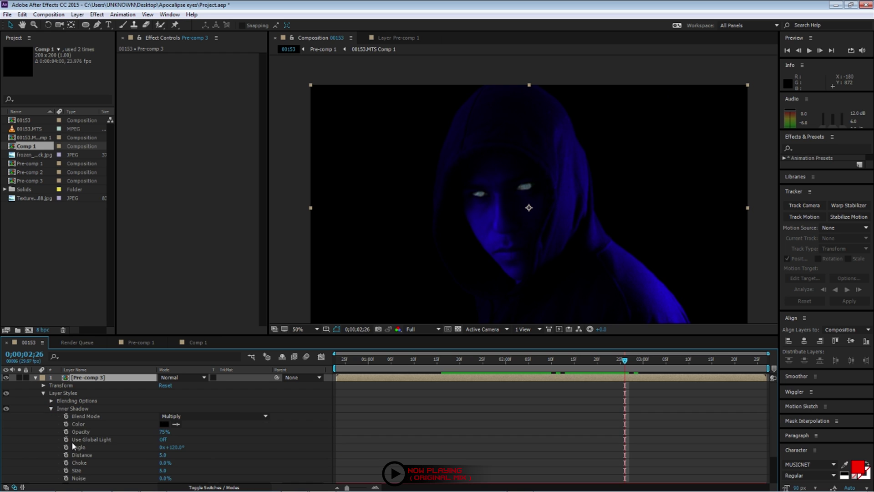
pyautogui.moveTo(162, 431); pyautogui.dragTo(177, 432)
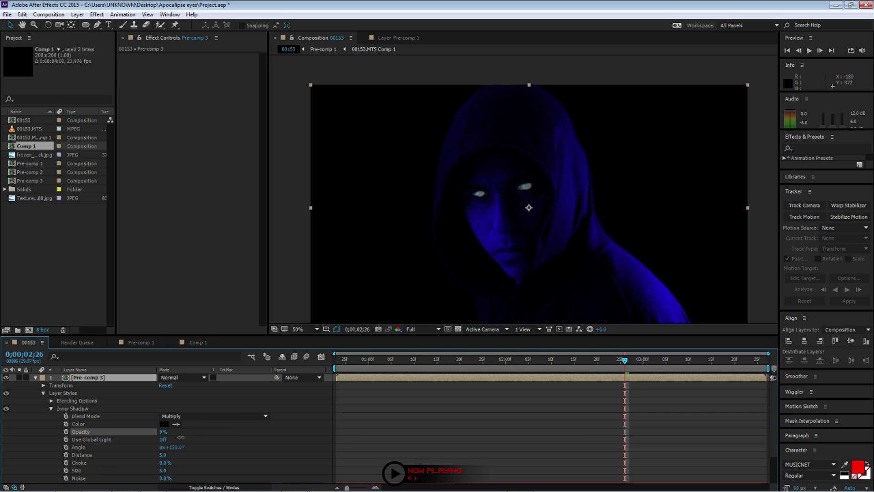
pyautogui.moveTo(163, 437); pyautogui.dragTo(266, 441)
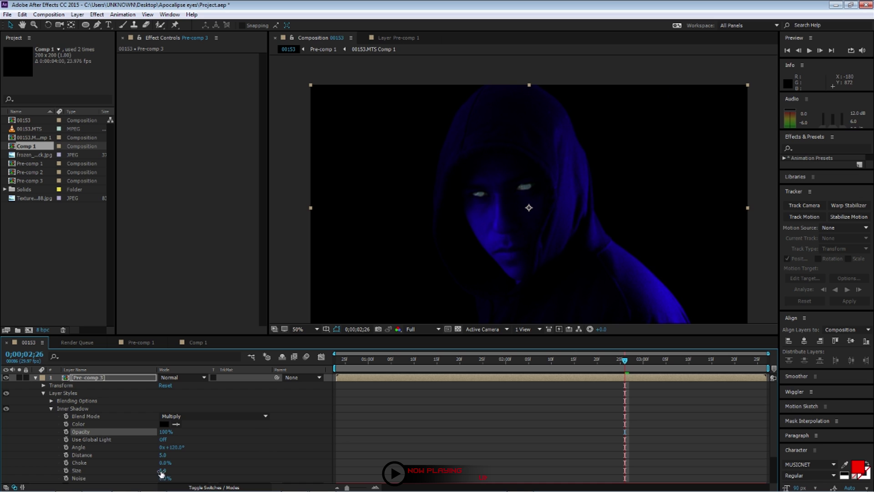
pyautogui.moveTo(162, 471); pyautogui.dragTo(165, 470)
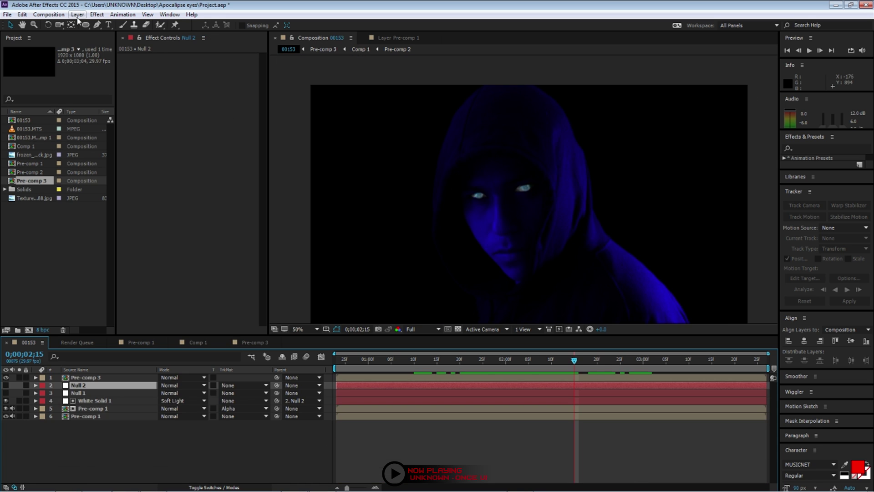
pyautogui.click(77, 15)
# Step: Create a solid named shadow and set its opacity to 0
pyautogui.moveTo(182, 25)
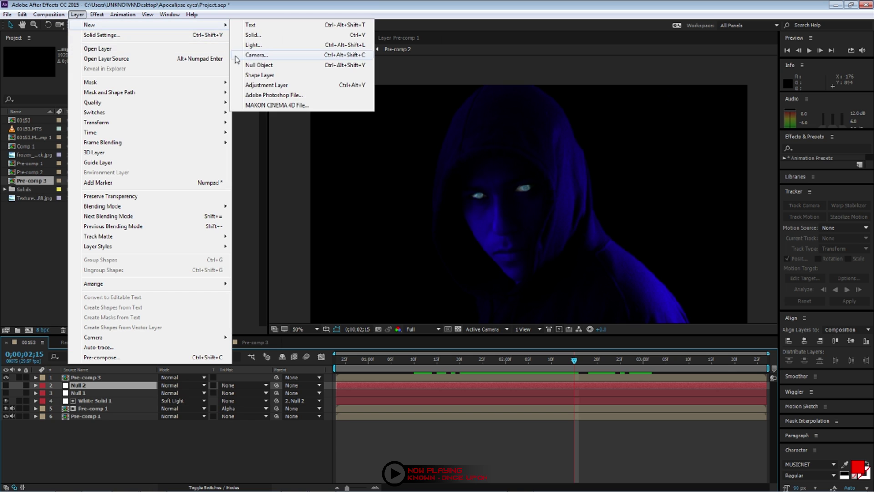
pyautogui.click(253, 35)
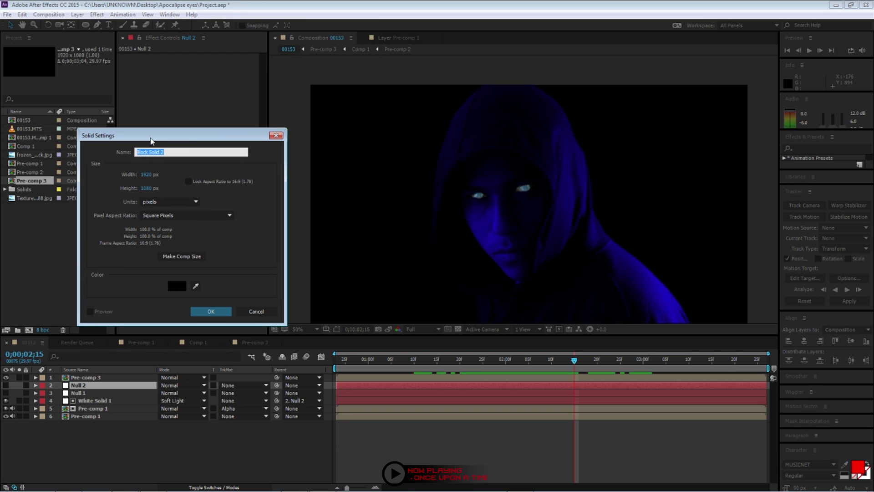
pyautogui.write('shadow')
pyautogui.press('Return')
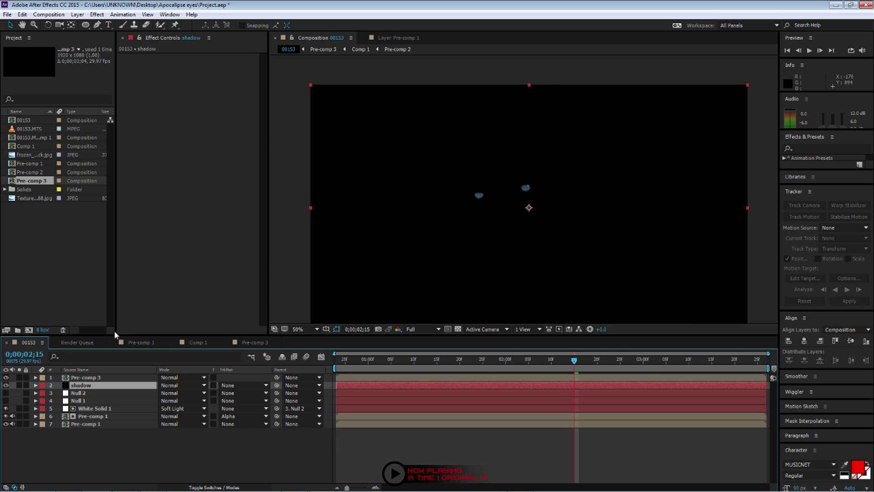
pyautogui.click(35, 385)
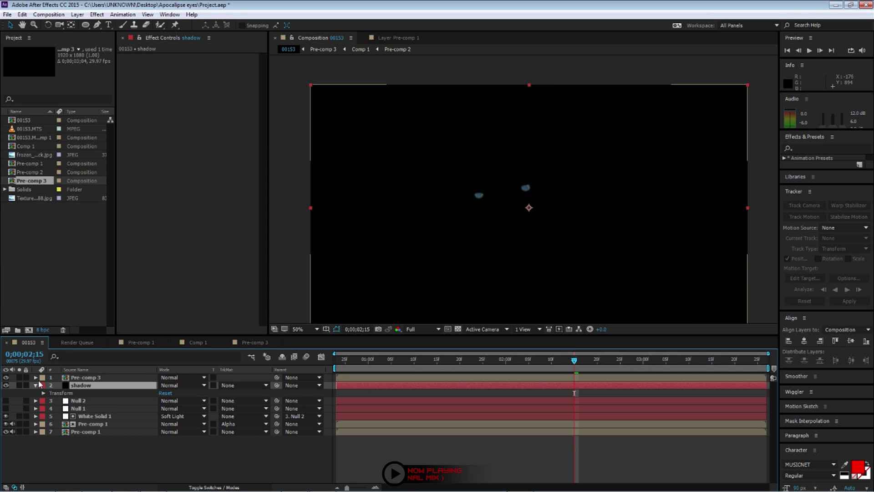
pyautogui.press('t')
pyautogui.moveTo(166, 393); pyautogui.dragTo(88, 381)
# Step: Draw a Pen mask over the upper face and hood on the shadow solid
pyautogui.press('g')
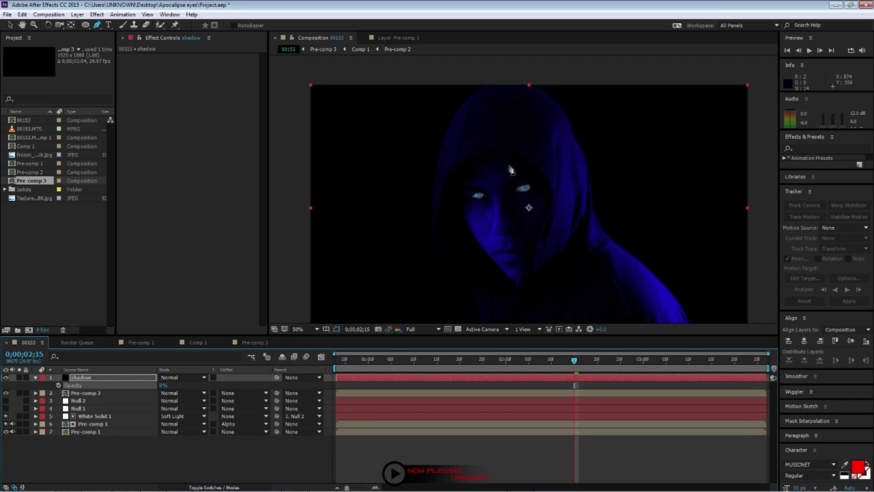
pyautogui.click(503, 205)
pyautogui.click(475, 207)
pyautogui.click(464, 215)
pyautogui.click(446, 242)
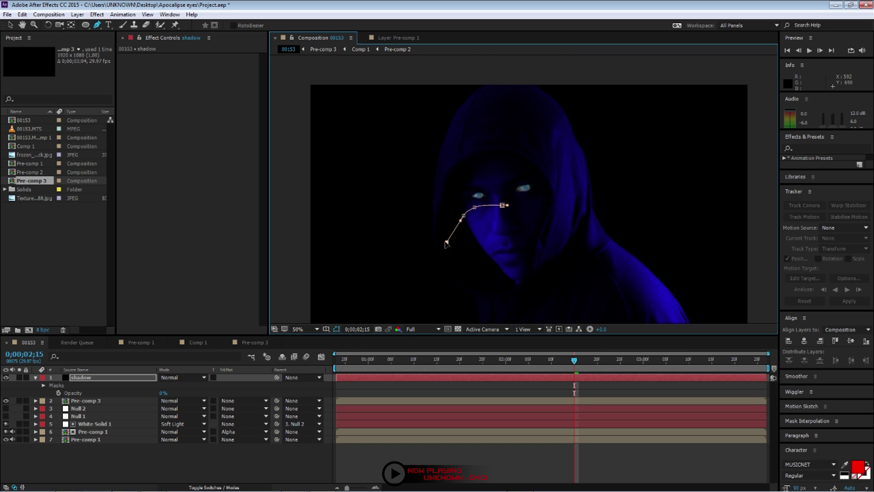
pyautogui.click(437, 236)
pyautogui.click(439, 204)
pyautogui.click(441, 198)
pyautogui.click(444, 193)
pyautogui.click(452, 167)
pyautogui.click(469, 151)
pyautogui.moveTo(498, 145); pyautogui.dragTo(503, 145)
pyautogui.moveTo(538, 162); pyautogui.dragTo(545, 169)
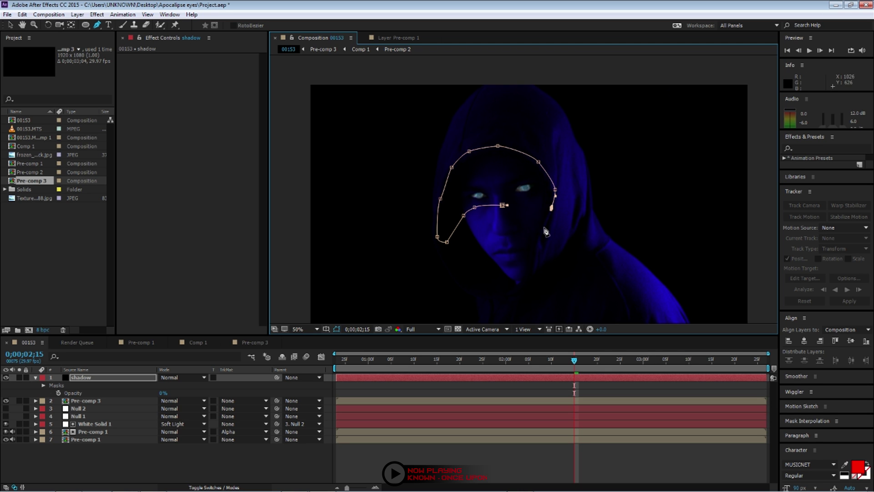
pyautogui.moveTo(503, 205); pyautogui.dragTo(492, 214)
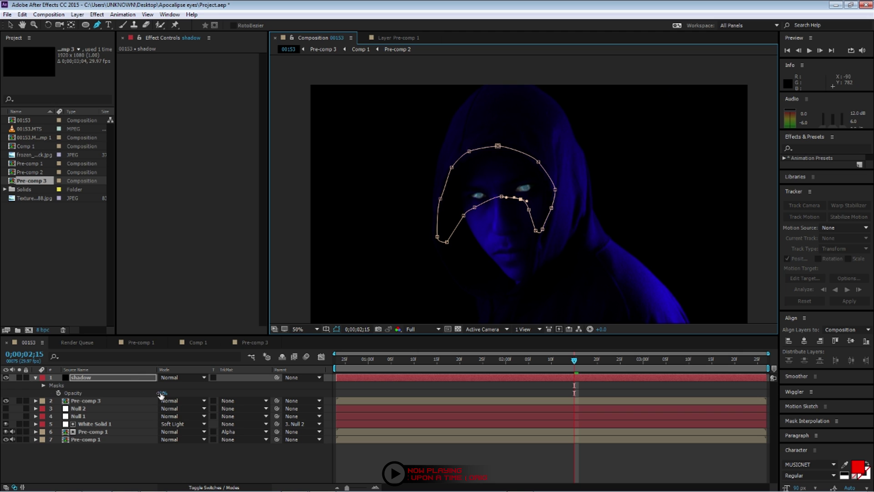
# Step: Raise the shadow opacity to about 17% and set its mask feather to 50
pyautogui.moveTo(161, 395); pyautogui.dragTo(170, 393)
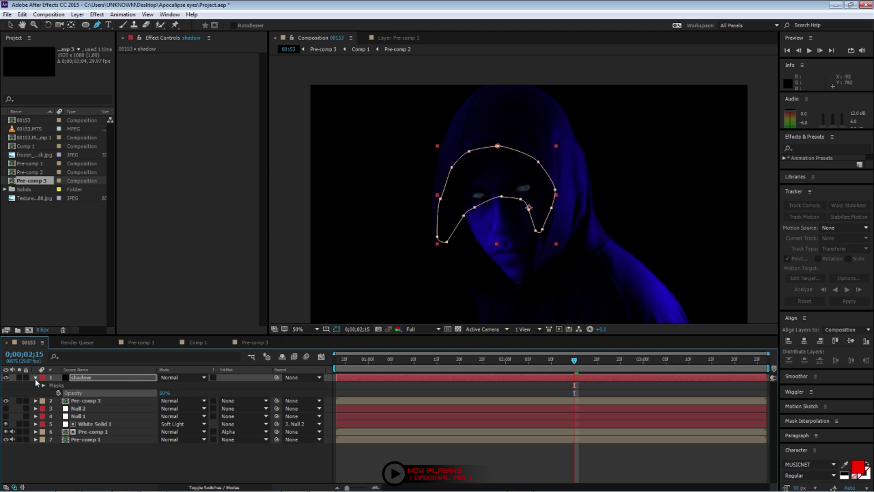
pyautogui.click(84, 379)
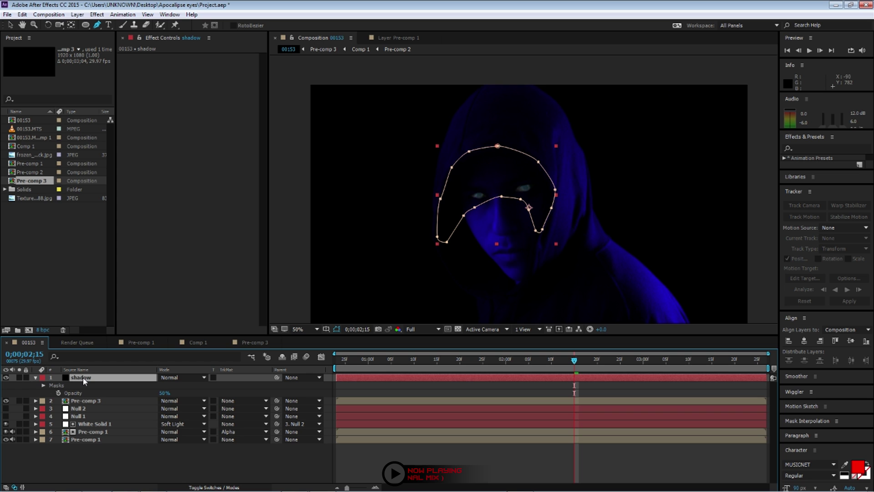
pyautogui.press('f')
pyautogui.click(167, 392)
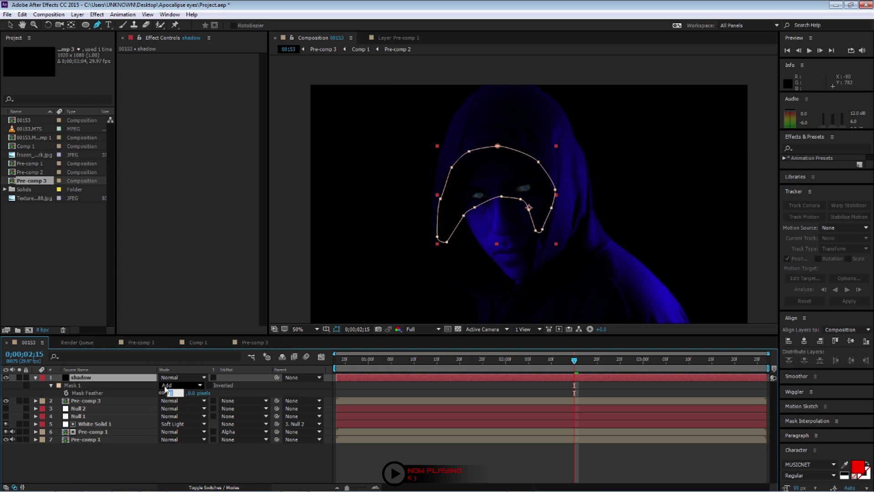
pyautogui.press('Return')
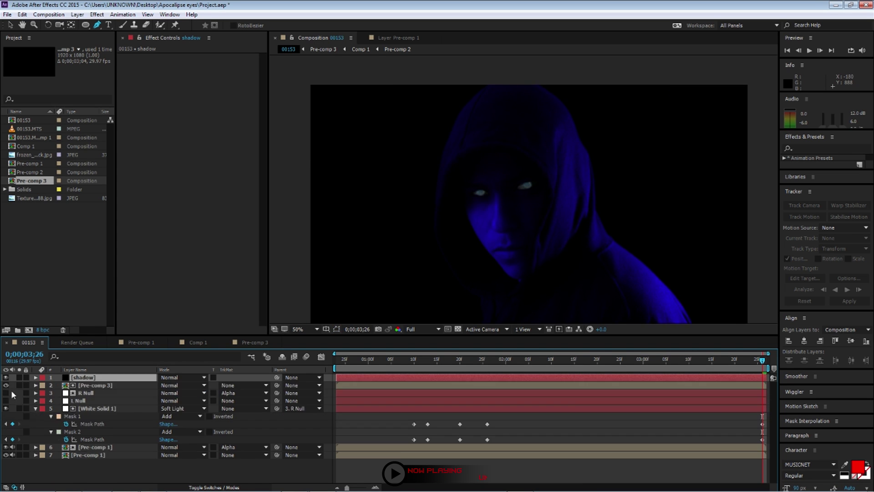
# Step: Preview the shadow, then set a first mask path keyframe reshaped to the face
pyautogui.press('space')
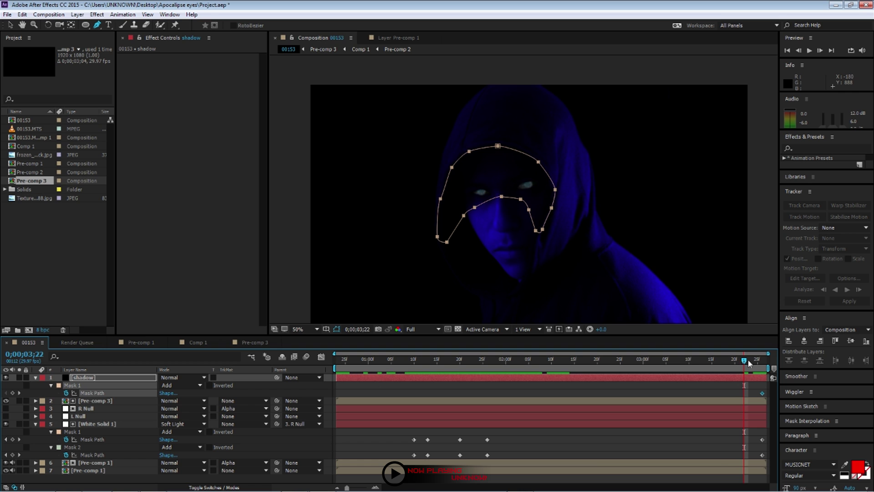
pyautogui.press('space')
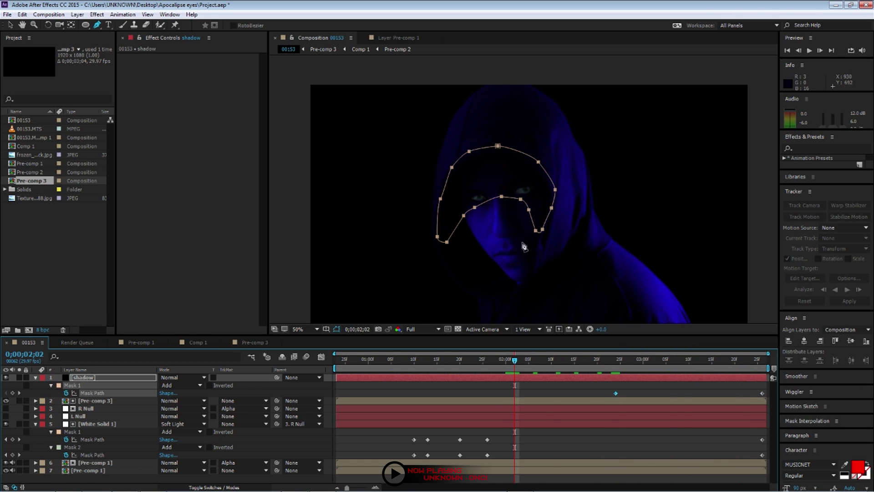
pyautogui.press('v')
pyautogui.doubleClick(539, 165)
pyautogui.press('Return')
pyautogui.moveTo(555, 191); pyautogui.dragTo(551, 196)
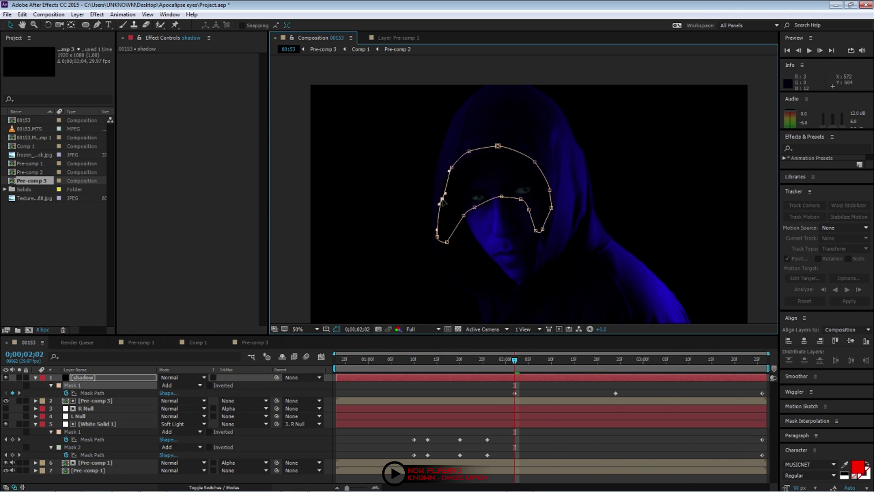
pyautogui.moveTo(439, 196); pyautogui.dragTo(443, 199)
pyautogui.moveTo(498, 146); pyautogui.dragTo(500, 149)
pyautogui.moveTo(437, 237); pyautogui.dragTo(442, 236)
pyautogui.moveTo(447, 242); pyautogui.dragTo(451, 242)
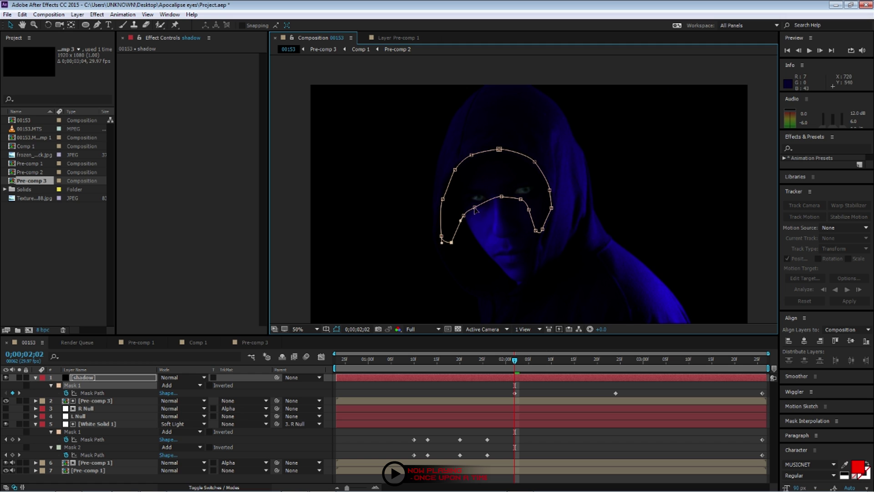
pyautogui.moveTo(474, 207)
pyautogui.mouseDown()
pyautogui.moveTo(494, 253)
pyautogui.moveTo(480, 205)
pyautogui.mouseUp()
# Step: Reshape the shadow mask to fit the face at 0;00;01;20
pyautogui.moveTo(515, 363); pyautogui.dragTo(460, 363)
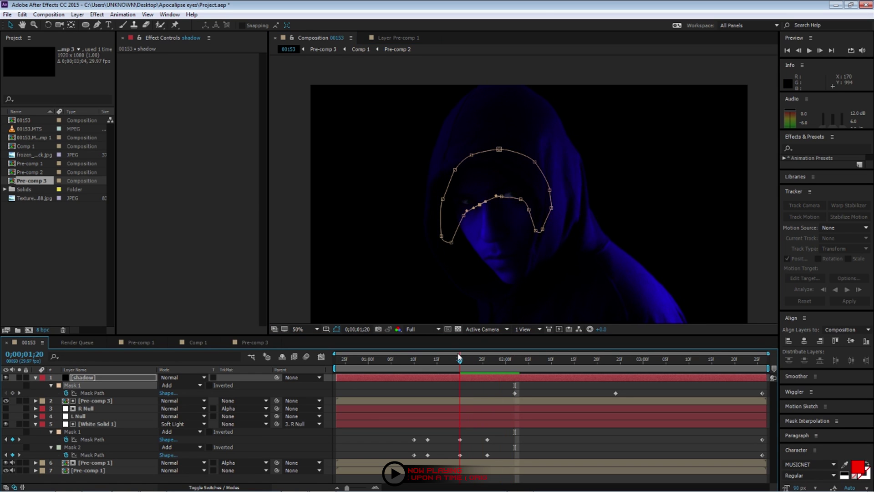
pyautogui.moveTo(499, 149); pyautogui.dragTo(487, 158)
pyautogui.click(455, 252)
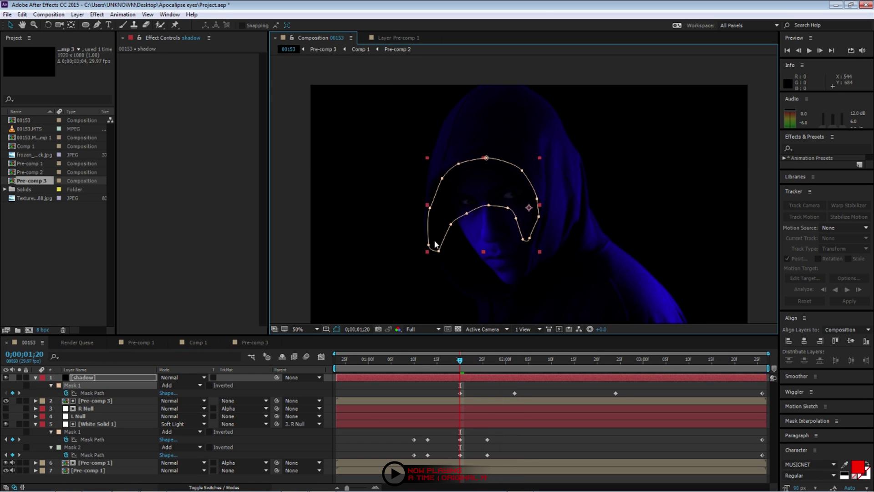
pyautogui.moveTo(429, 244); pyautogui.dragTo(433, 237)
pyautogui.moveTo(429, 208); pyautogui.dragTo(433, 208)
pyautogui.moveTo(442, 178); pyautogui.dragTo(513, 174)
pyautogui.moveTo(537, 199); pyautogui.dragTo(531, 198)
pyautogui.moveTo(530, 238); pyautogui.dragTo(529, 212)
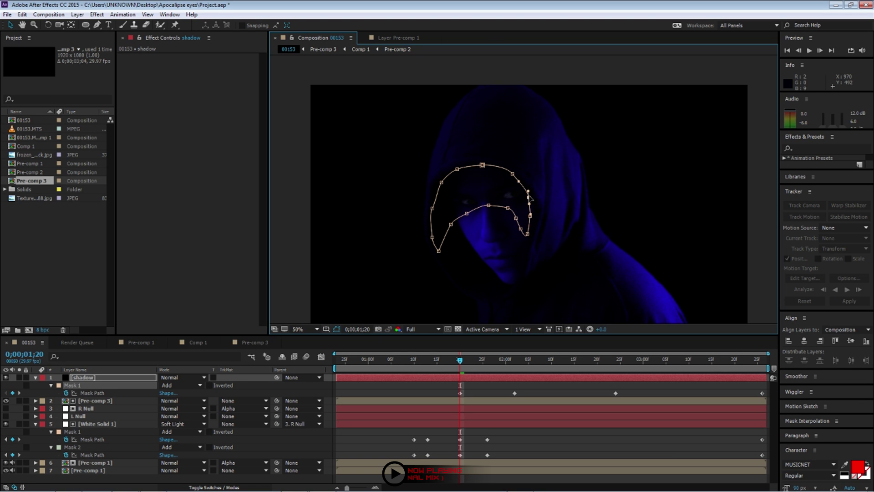
# Step: Reshape the mask to follow the face at 0;00;01;10 and 0;00;01;02
pyautogui.moveTo(460, 363); pyautogui.dragTo(414, 363)
pyautogui.moveTo(416, 162); pyautogui.dragTo(539, 260)
pyautogui.moveTo(483, 165); pyautogui.dragTo(449, 170)
pyautogui.click(462, 168)
pyautogui.moveTo(514, 260); pyautogui.dragTo(472, 226)
pyautogui.moveTo(483, 248); pyautogui.dragTo(485, 237)
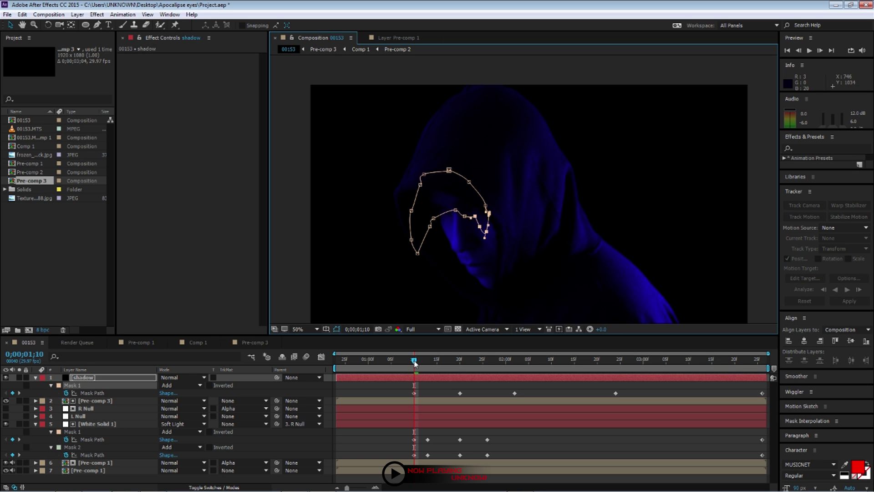
pyautogui.moveTo(412, 361); pyautogui.dragTo(377, 361)
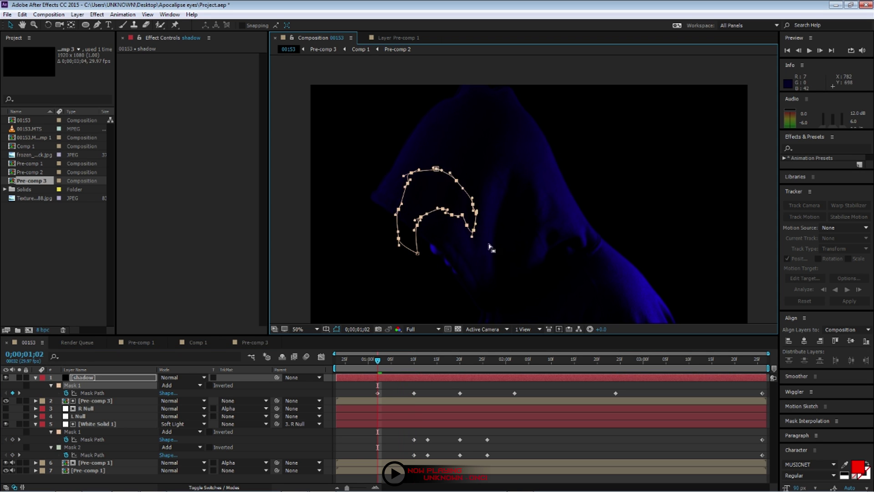
pyautogui.moveTo(413, 174); pyautogui.dragTo(395, 211)
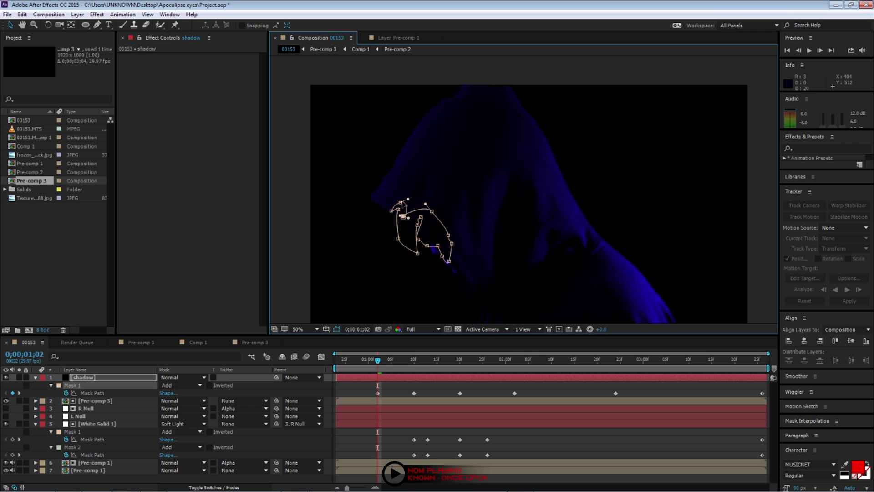
pyautogui.moveTo(452, 239); pyautogui.dragTo(435, 239)
# Step: Keyframe the mask opacity from 0% at 0;00;01;02 up to 70% by 0;00;01;10
pyautogui.press('m')
pyautogui.press('m')
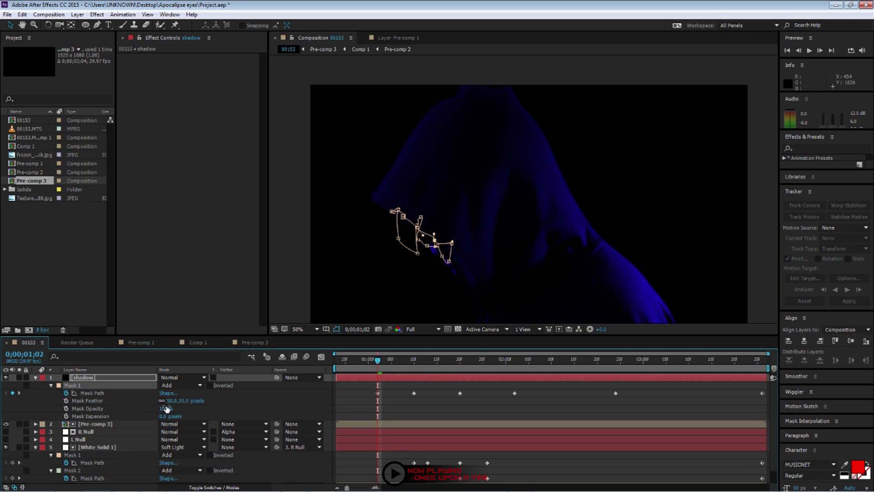
pyautogui.moveTo(166, 409); pyautogui.dragTo(91, 402)
pyautogui.click(66, 409)
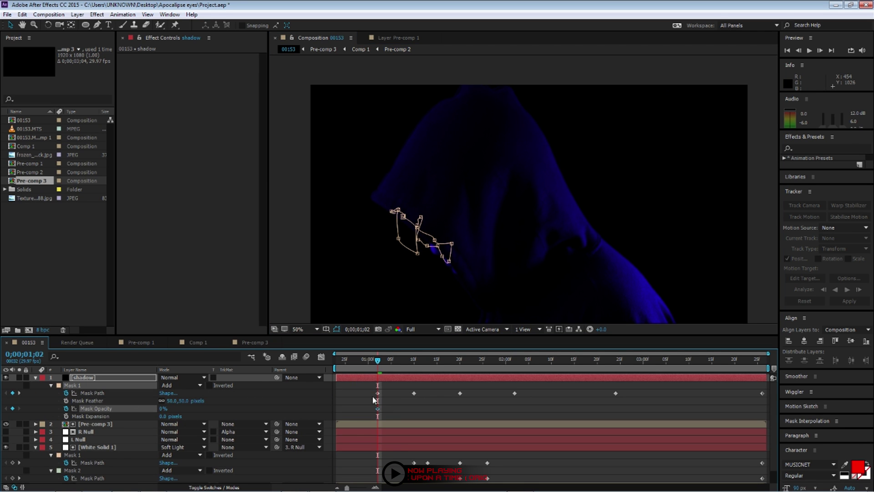
pyautogui.moveTo(379, 362); pyautogui.dragTo(391, 360)
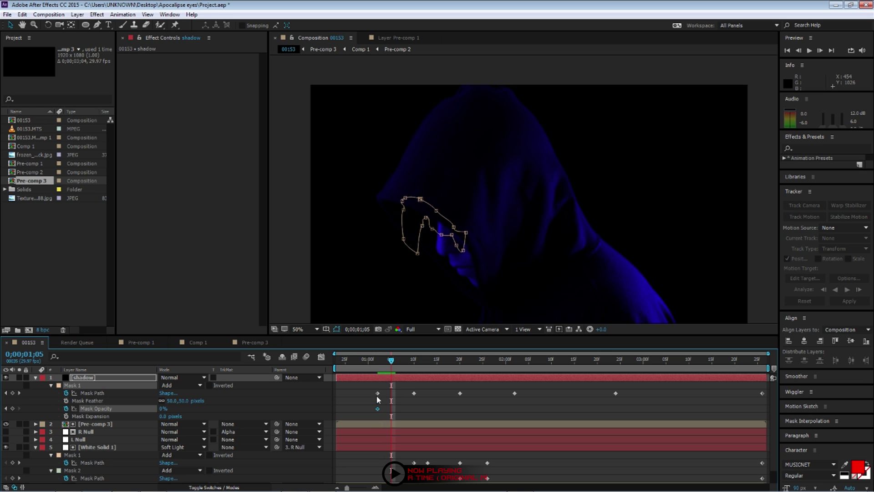
pyautogui.moveTo(378, 408); pyautogui.dragTo(391, 409)
pyautogui.moveTo(405, 240); pyautogui.dragTo(424, 245)
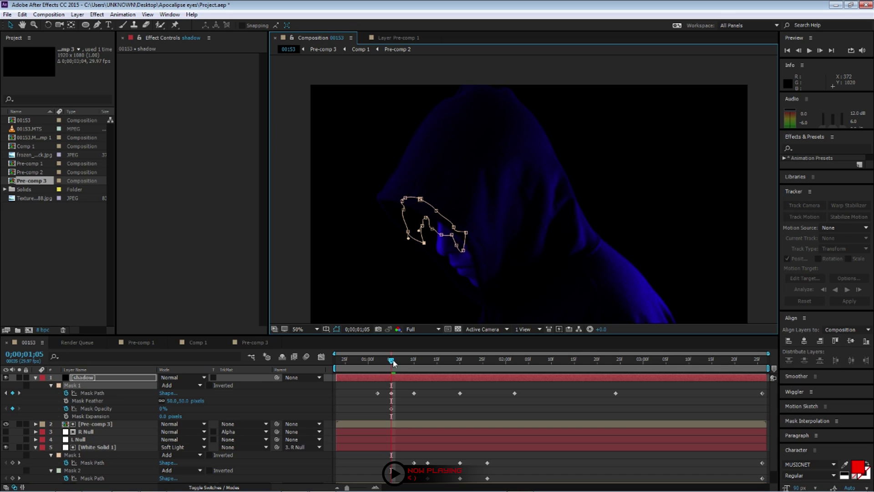
pyautogui.moveTo(394, 362); pyautogui.dragTo(414, 367)
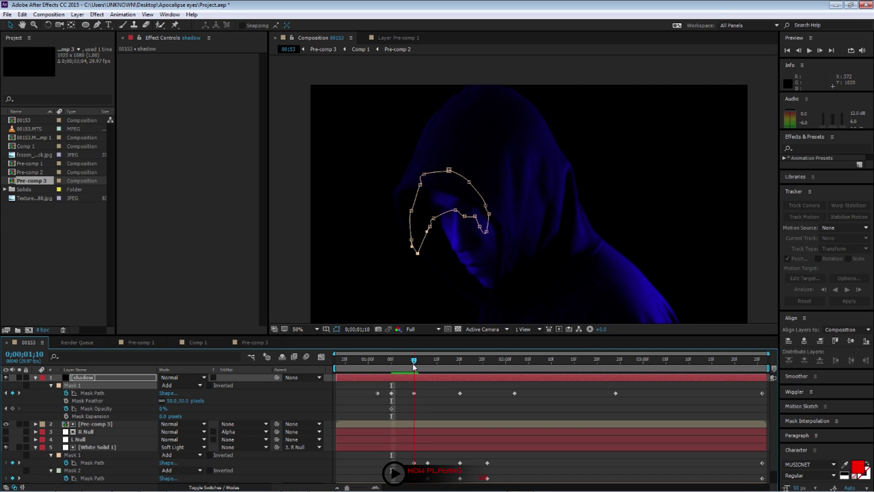
pyautogui.moveTo(163, 409); pyautogui.dragTo(158, 409)
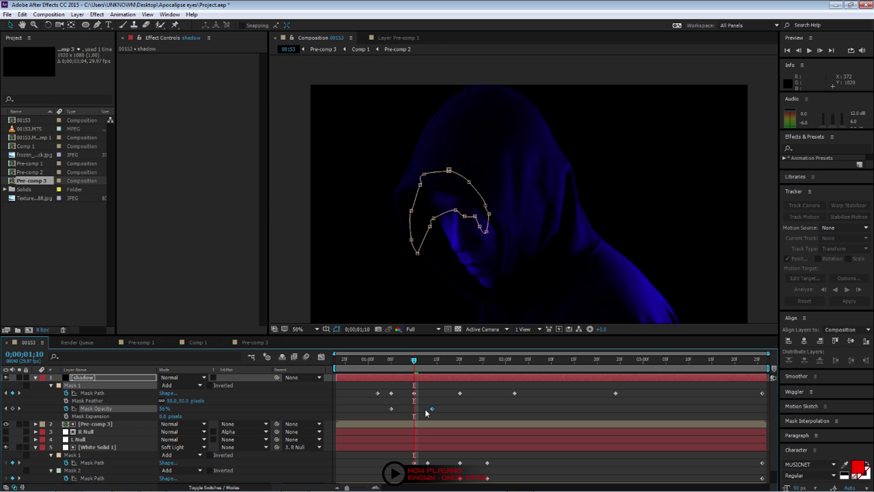
# Step: Collapse the layer properties, select Pre-comp 3 and preview the composition
pyautogui.click(36, 378)
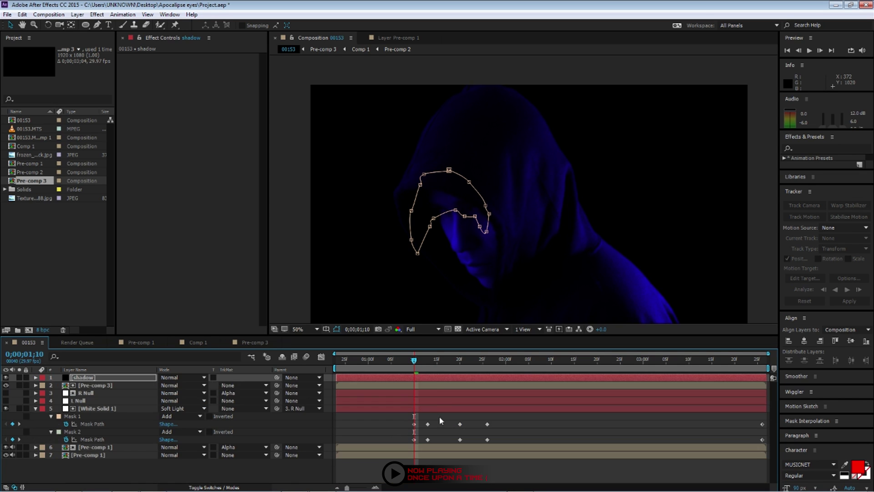
pyautogui.click(36, 408)
pyautogui.click(93, 385)
pyautogui.hotkey('ctrl', '5')
pyautogui.click(432, 360)
pyautogui.press('space')
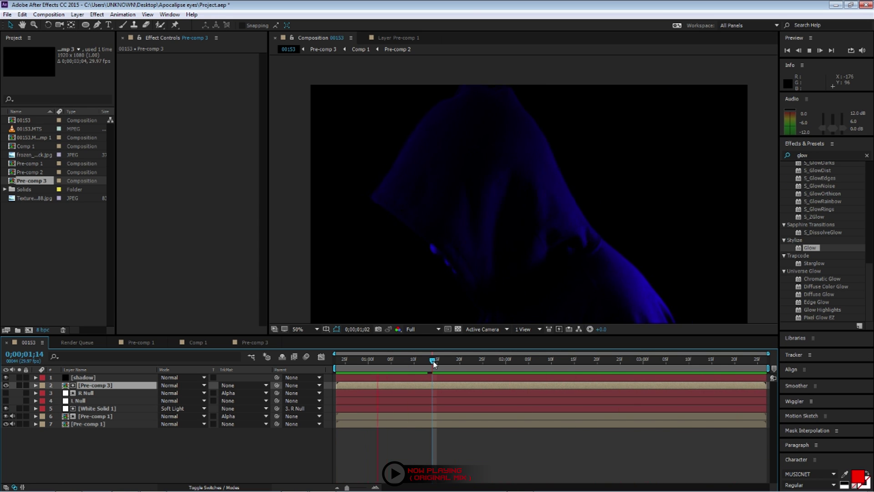
# Step: Import 106346.jpg and VOkPDGBWly.jpg into the timeline and scale 106346.jpg down to fit
pyautogui.moveTo(434, 363); pyautogui.dragTo(60, 274)
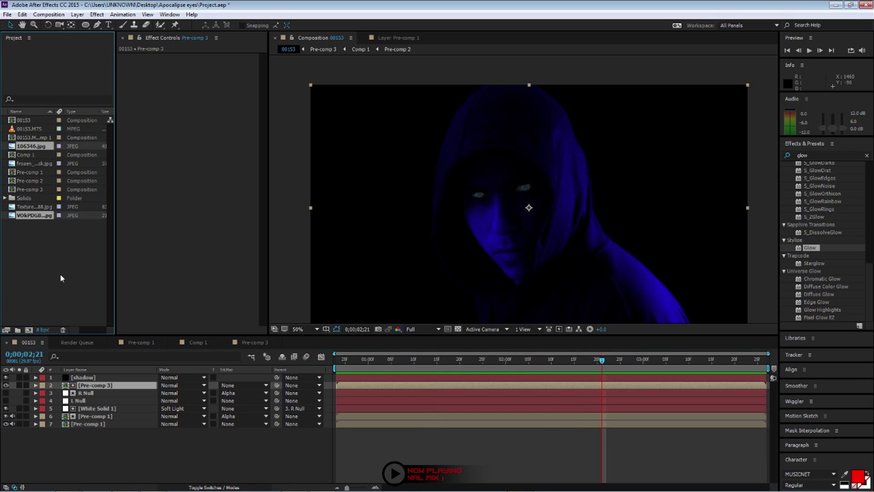
pyautogui.click(32, 215)
pyautogui.moveTo(29, 222); pyautogui.dragTo(125, 454)
pyautogui.press(',')
pyautogui.moveTo(380, 290); pyautogui.dragTo(414, 269)
# Step: Copy Pre-comp 1's Hue/Saturation effect and paste it onto the 106346.jpg layer
pyautogui.hotkey('ctrl', 'Up')
pyautogui.click(155, 56)
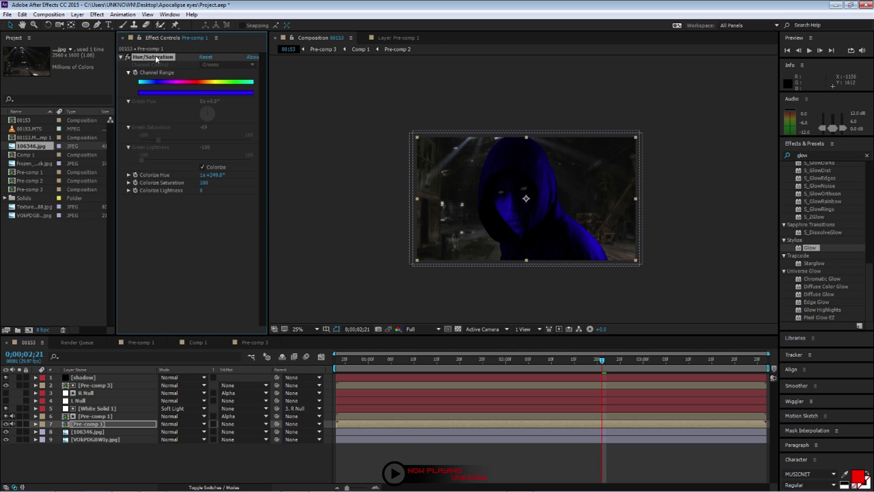
pyautogui.click(103, 431)
pyautogui.hotkey('ctrl', 'v')
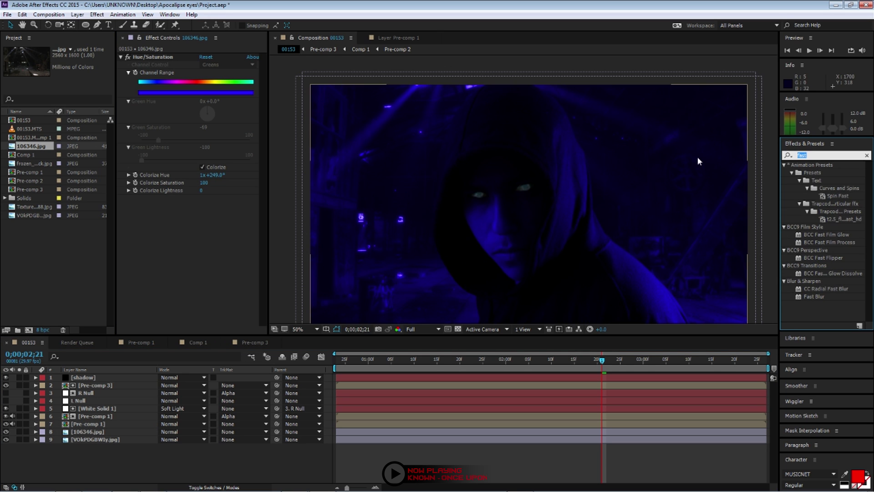
pyautogui.write('lens')
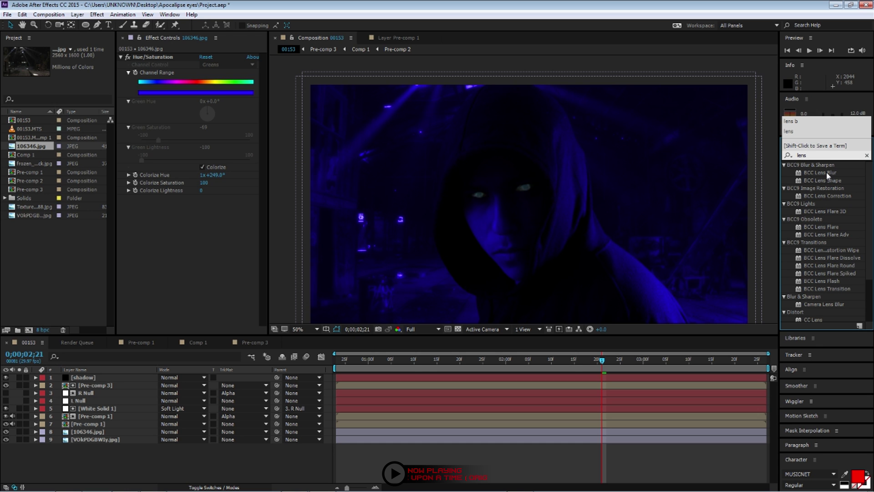
# Step: Save the project and apply BCC Lens Blur to 106346.jpg with Iris Scale 3
pyautogui.click(7, 15)
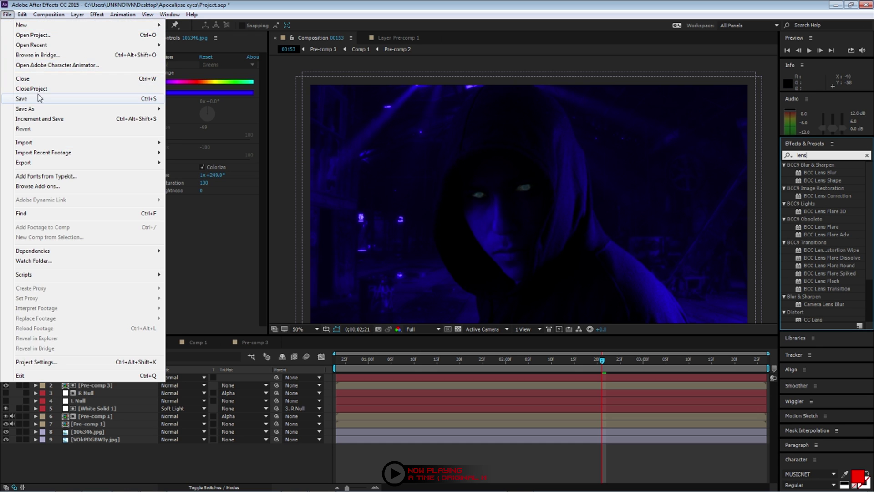
pyautogui.click(39, 101)
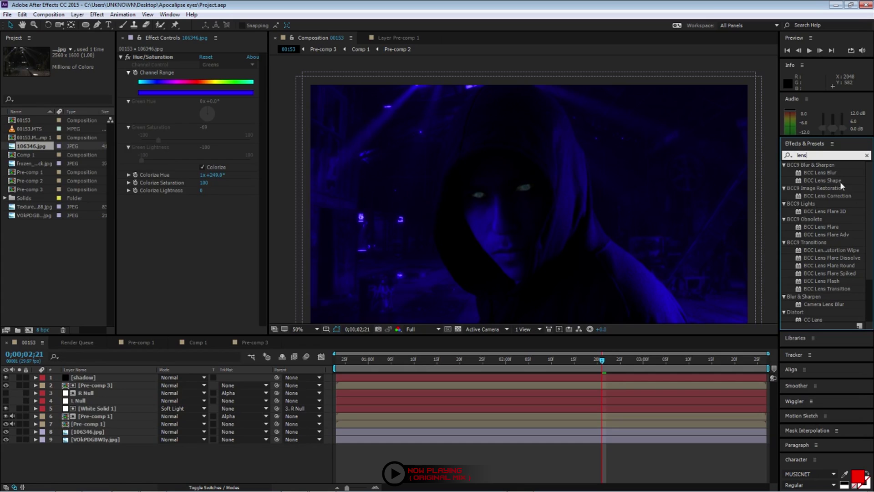
pyautogui.moveTo(828, 173); pyautogui.dragTo(83, 433)
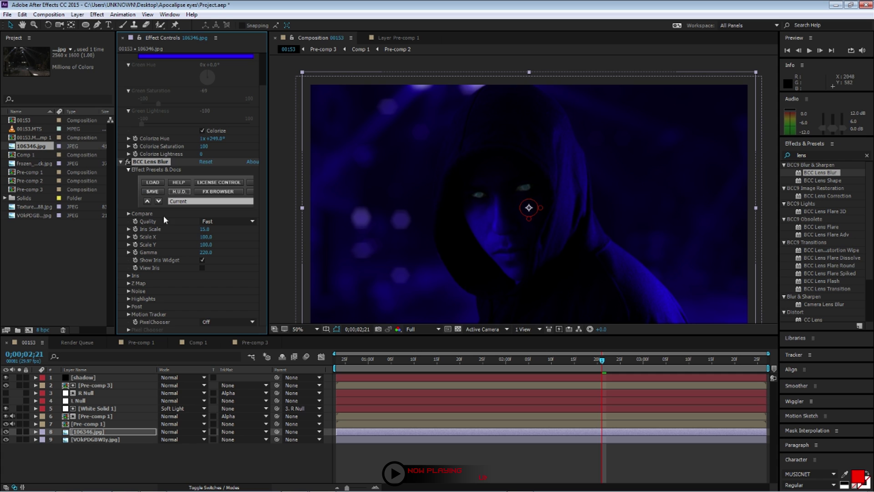
pyautogui.moveTo(204, 229); pyautogui.dragTo(201, 230)
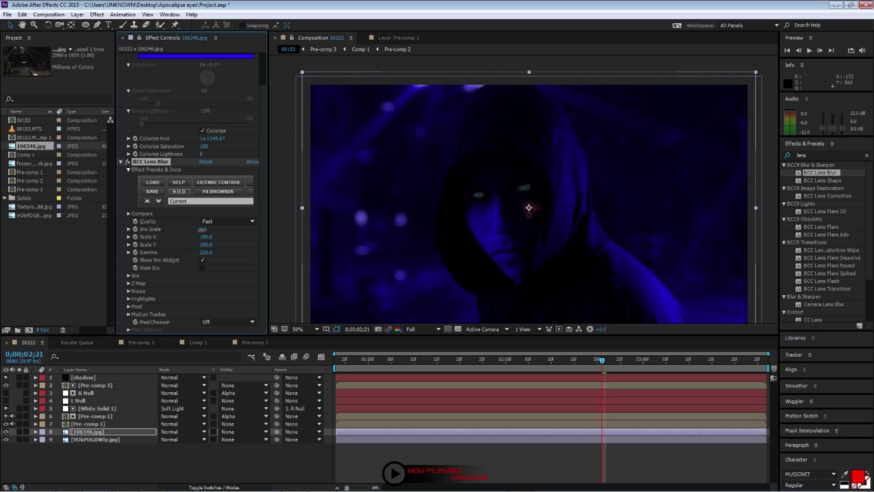
# Step: Duplicate the 106346.jpg layer and remove BCC Lens Blur from the top copy
pyautogui.click(132, 453)
pyautogui.click(87, 432)
pyautogui.hotkey('ctrl', 'd')
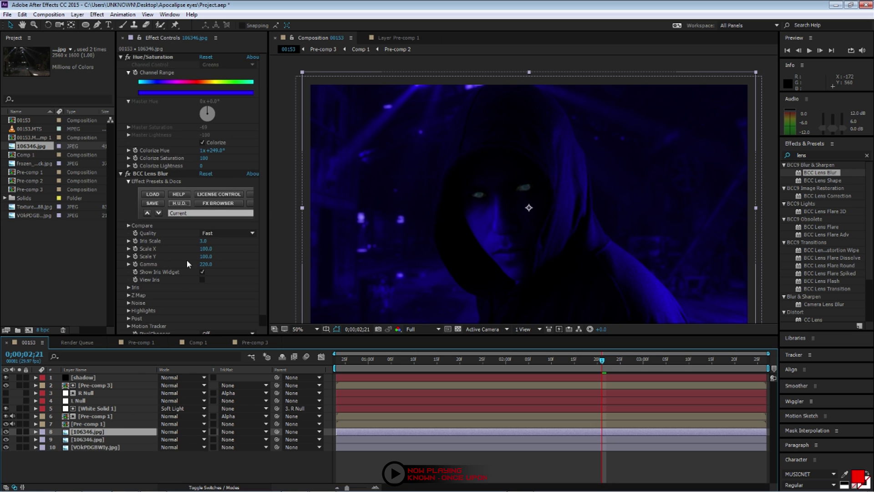
pyautogui.click(163, 200)
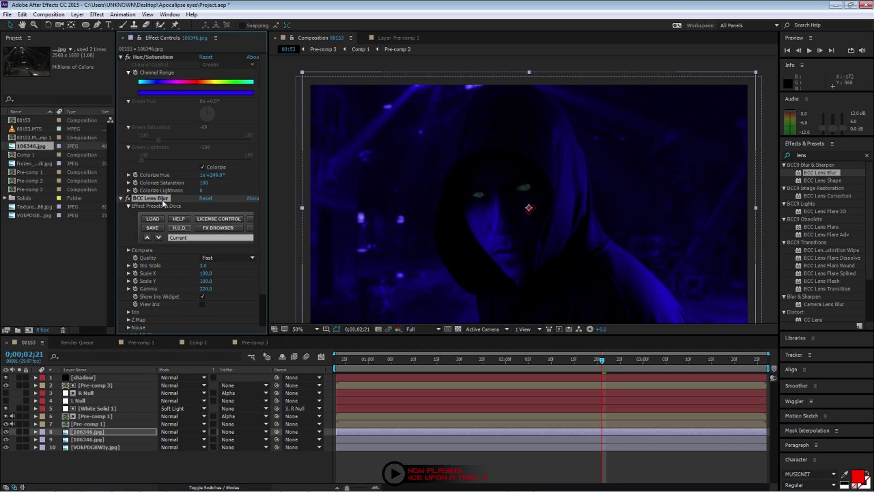
pyautogui.press('Delete')
# Step: Draw a four-point mask around the 106346.jpg photo
pyautogui.press(',')
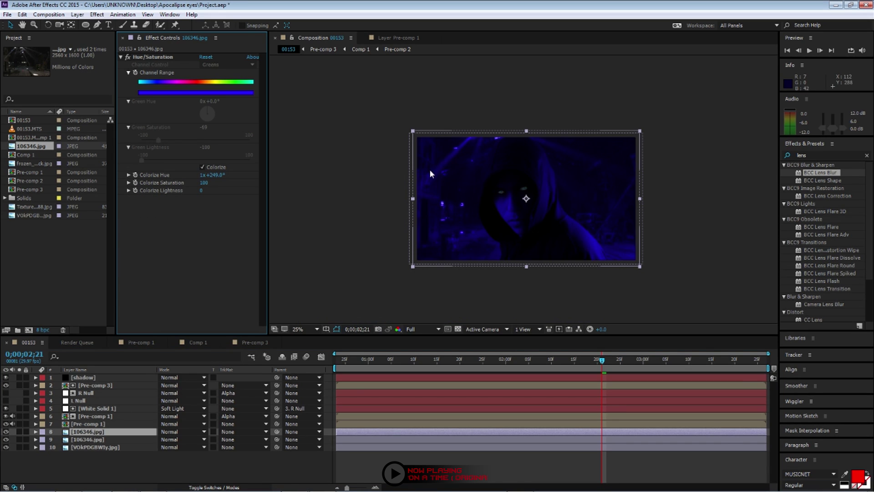
pyautogui.click(429, 114)
pyautogui.click(432, 241)
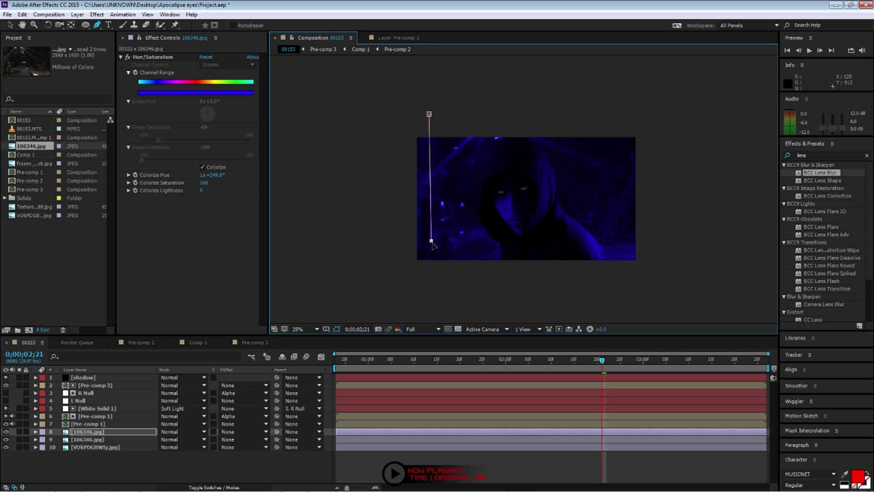
pyautogui.click(619, 245)
pyautogui.click(630, 130)
pyautogui.click(429, 115)
pyautogui.press('.')
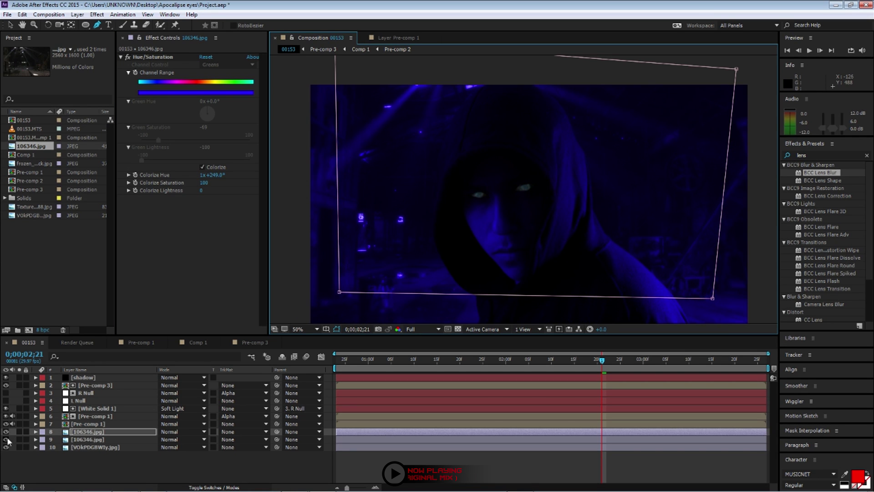
# Step: Delete the unused second photo layer and set Mask 1's mode to Subtract
pyautogui.press('Delete')
pyautogui.click(102, 431)
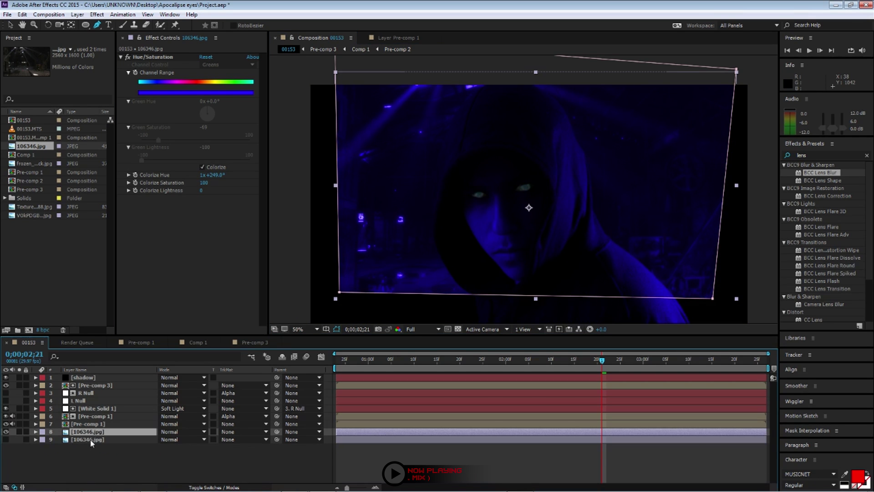
pyautogui.press('m')
pyautogui.click(170, 440)
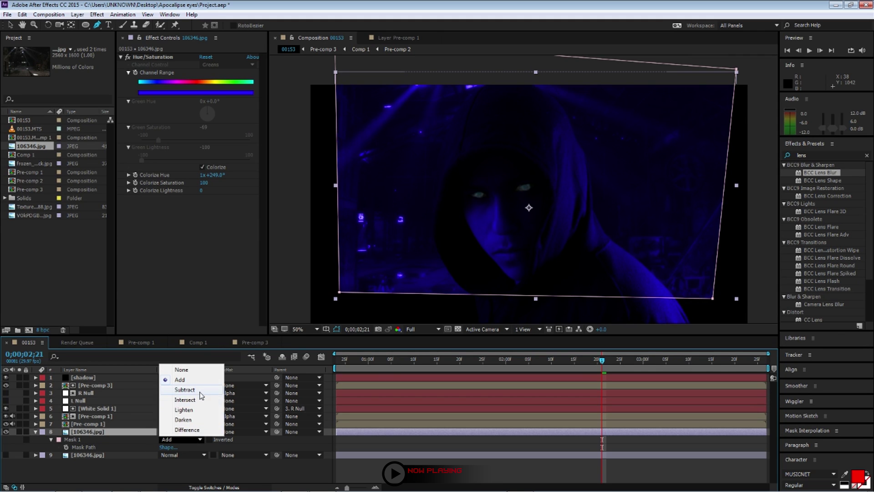
pyautogui.click(201, 390)
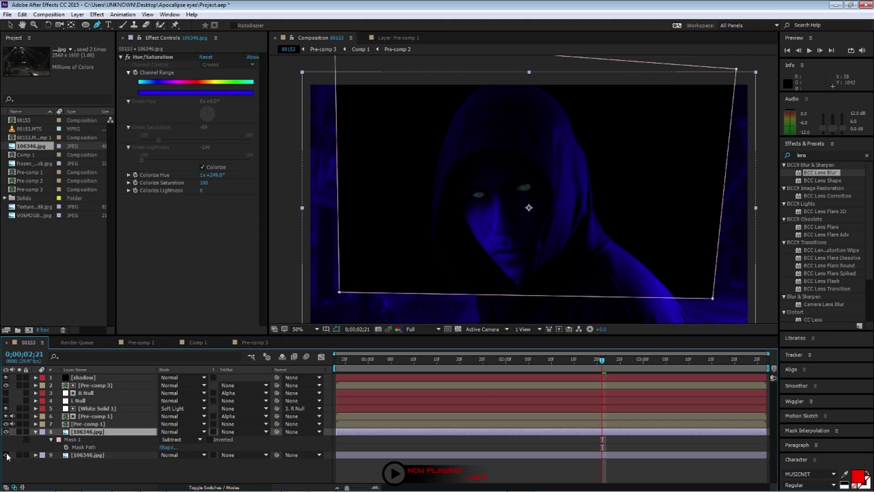
# Step: Give Mask 1 on the upper 106346.jpg copy a feather of 81 pixels
pyautogui.click(6, 455)
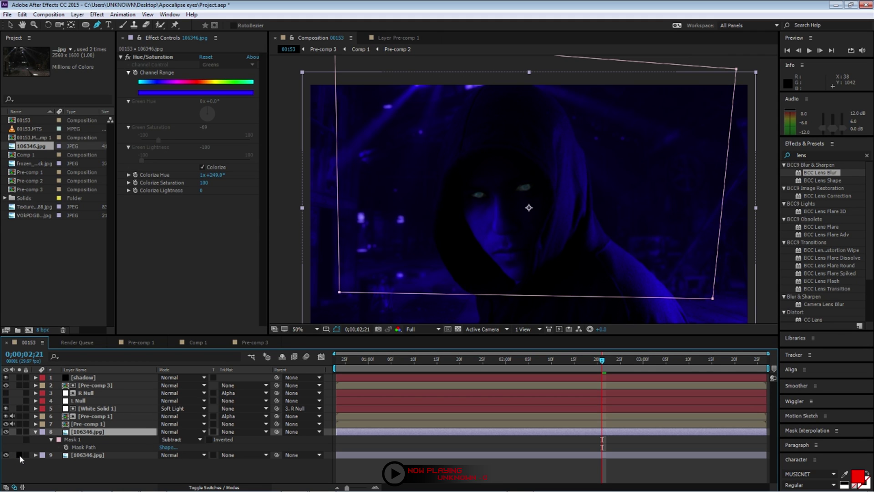
pyautogui.press('f')
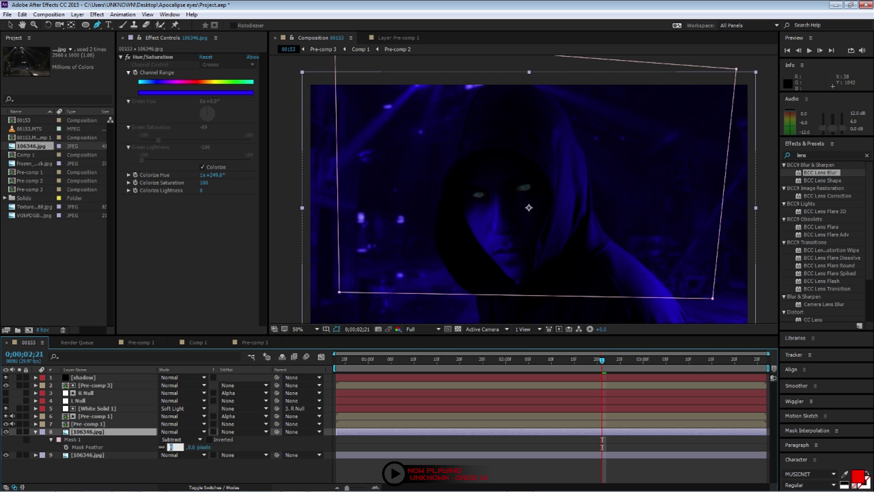
pyautogui.write('81')
pyautogui.press('Return')
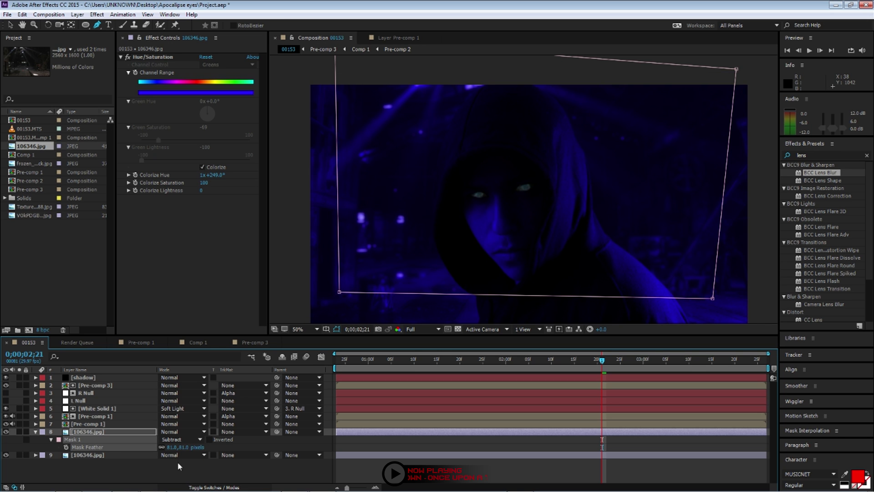
pyautogui.click(181, 462)
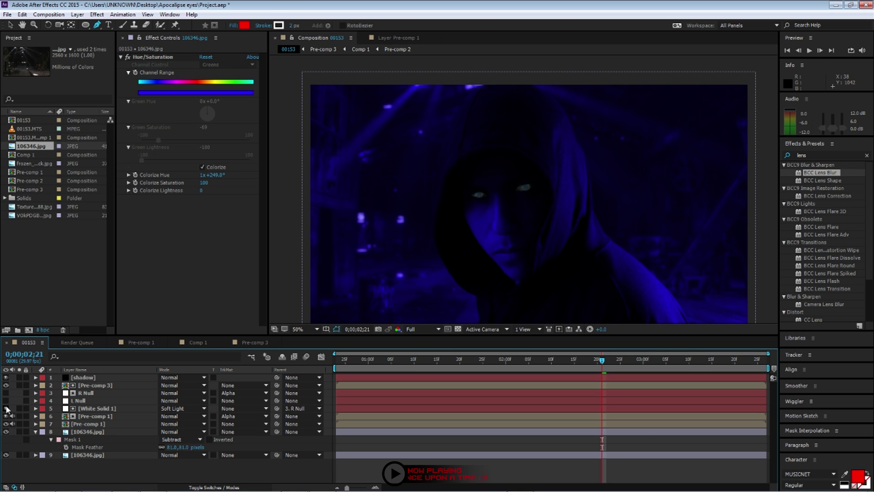
# Step: Raise the background's Lens Blur Iris Scale to 11 and the mask feather to 329 pixels
pyautogui.click(91, 454)
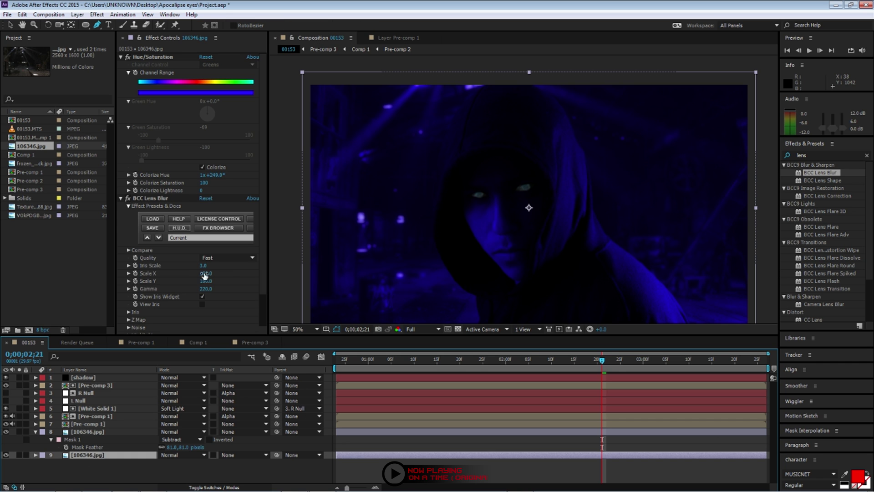
pyautogui.moveTo(203, 266); pyautogui.dragTo(208, 265)
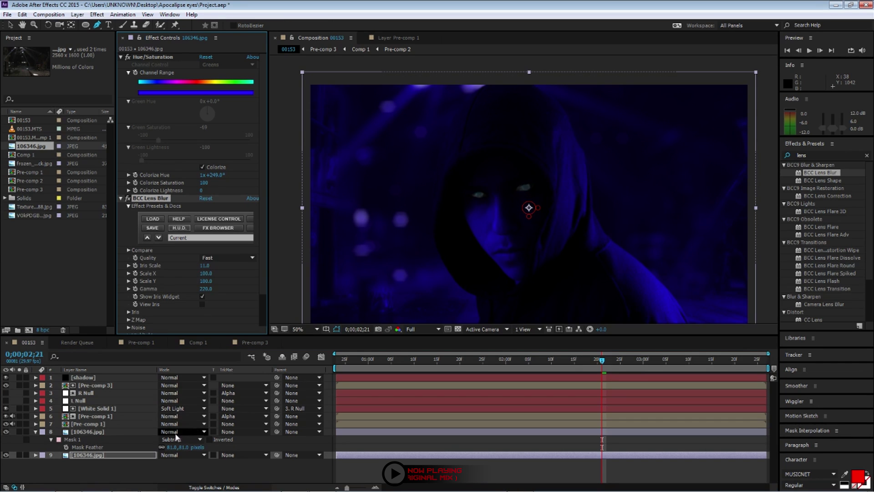
pyautogui.moveTo(170, 447); pyautogui.dragTo(217, 450)
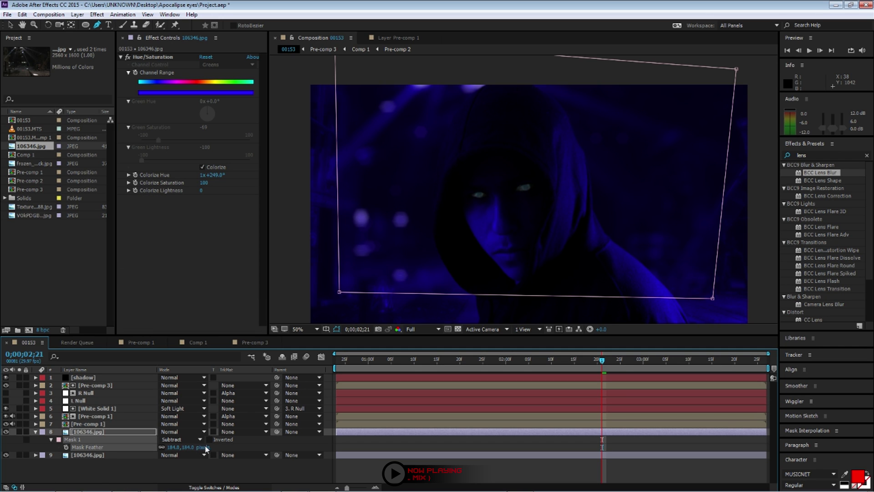
# Step: Reshape the mask's corners around the figure, then preview the animation from the start
pyautogui.moveTo(339, 292); pyautogui.dragTo(351, 293)
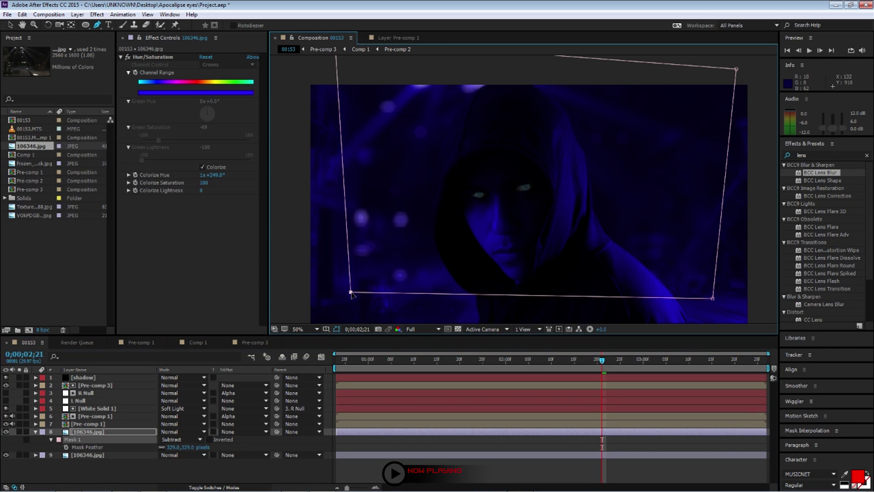
pyautogui.moveTo(736, 69); pyautogui.dragTo(708, 143)
pyautogui.press(',')
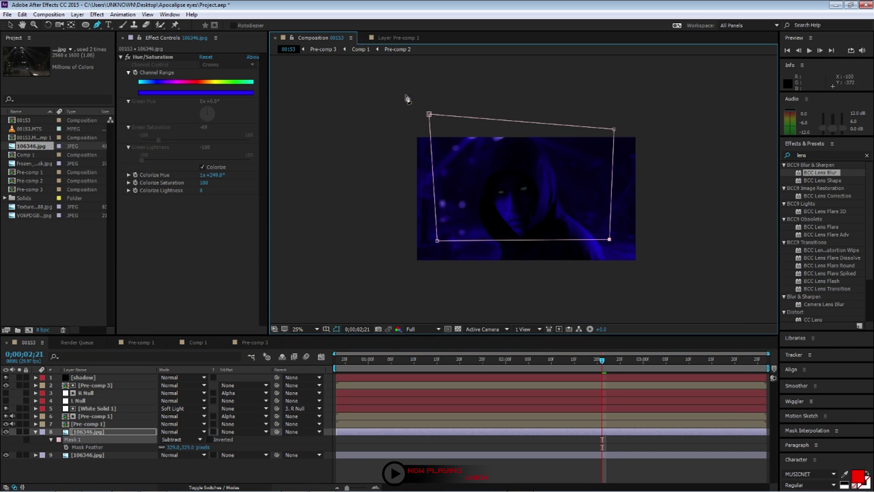
pyautogui.moveTo(429, 113); pyautogui.dragTo(456, 128)
pyautogui.press('.')
pyautogui.moveTo(376, 66); pyautogui.dragTo(372, 78)
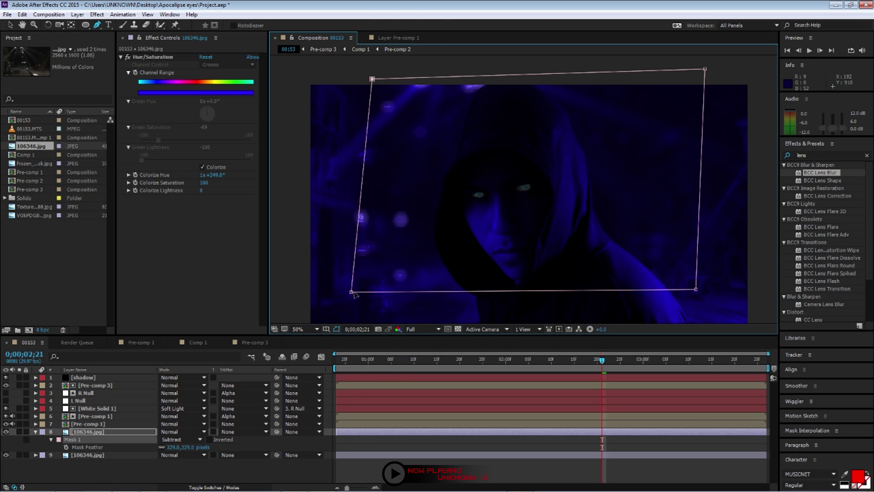
pyautogui.moveTo(349, 291); pyautogui.dragTo(358, 286)
pyautogui.moveTo(696, 288); pyautogui.dragTo(692, 285)
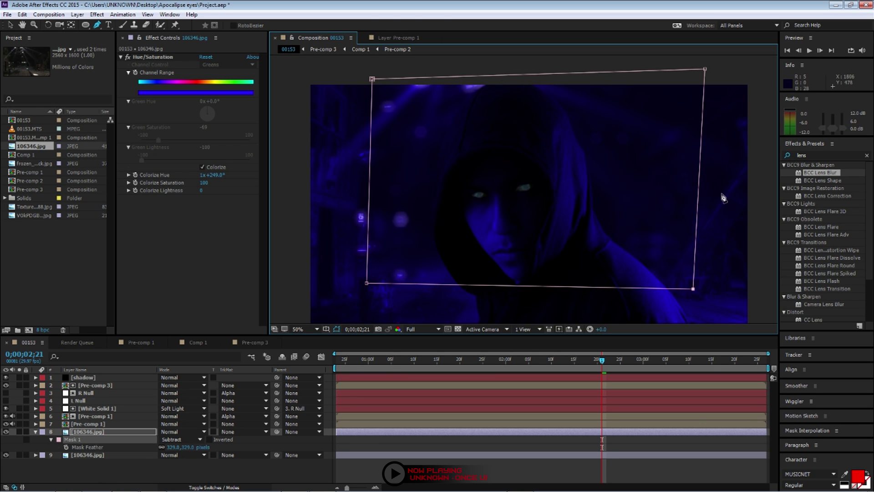
pyautogui.moveTo(705, 69); pyautogui.dragTo(697, 74)
pyautogui.press('F2')
pyautogui.press('space')
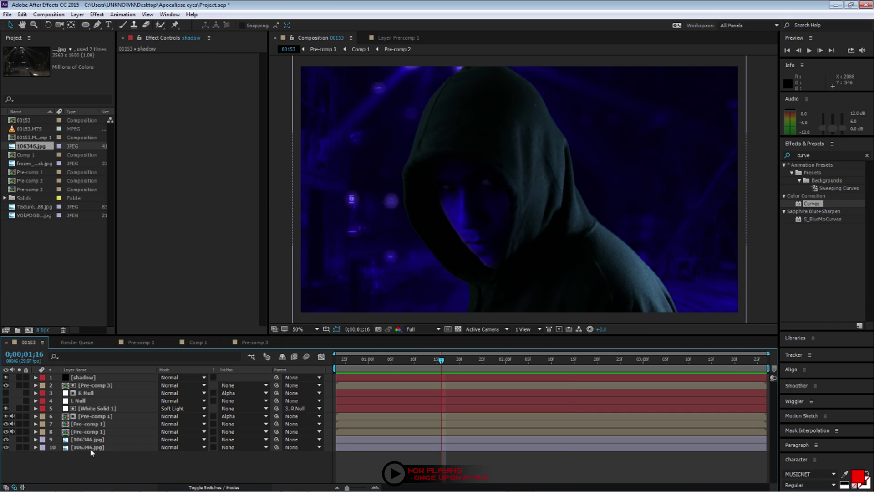
# Step: Pre-compose the two background image layers as Pre-comp 4
pyautogui.click(91, 448)
pyautogui.keyDown('shift'); pyautogui.click(91, 440); pyautogui.keyUp('shift')
pyautogui.rightClick(91, 440)
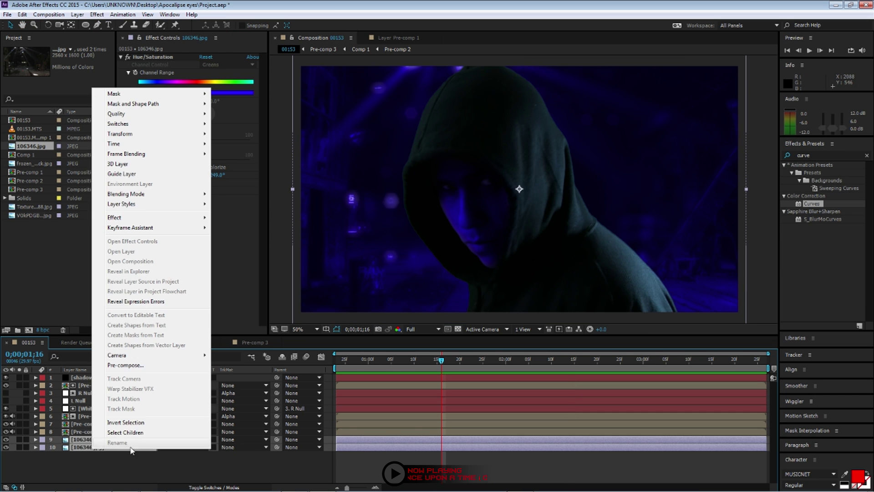
pyautogui.click(139, 362)
pyautogui.press('Return')
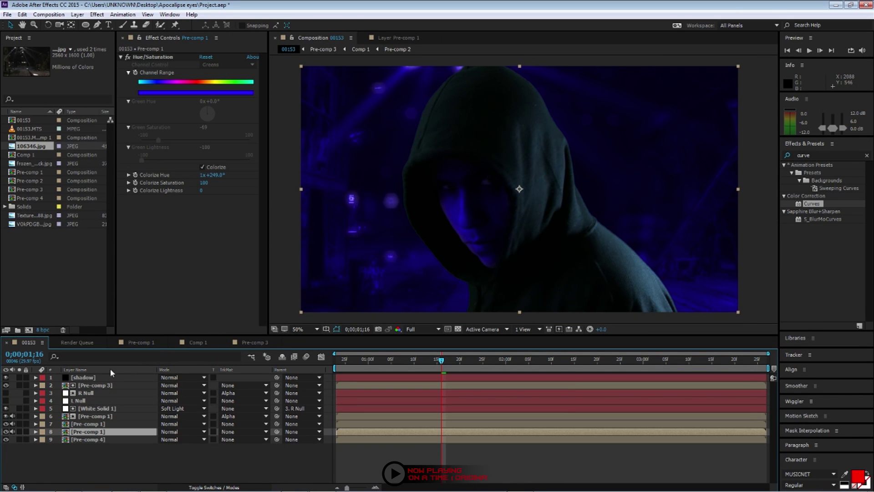
# Step: Pre-compose all remaining layers above as Pre-comp 5
pyautogui.keyDown('shift'); pyautogui.click(112, 377); pyautogui.keyUp('shift')
pyautogui.rightClick(115, 386)
pyautogui.click(149, 302)
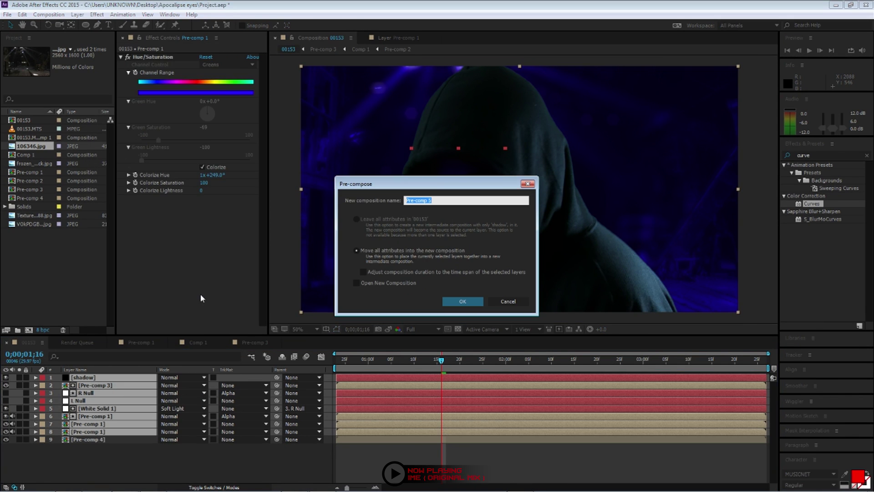
pyautogui.press('Return')
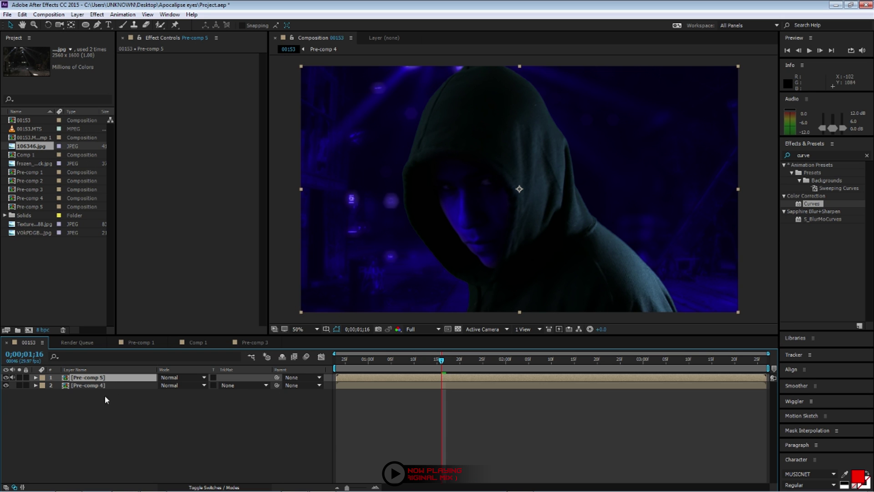
# Step: Make the pre-comps 3D and add a new Camera 1 via Layer > New > Camera
pyautogui.click(189, 488)
pyautogui.click(209, 377)
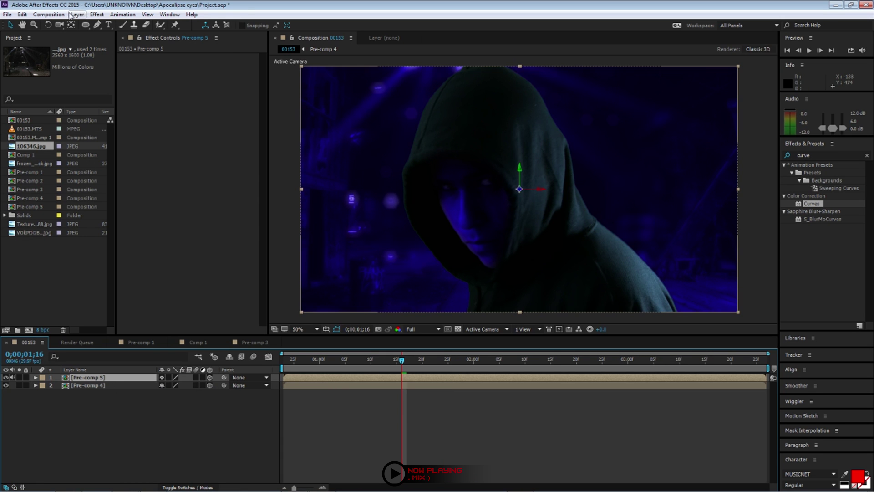
pyautogui.click(49, 14)
pyautogui.click(269, 57)
pyautogui.click(528, 351)
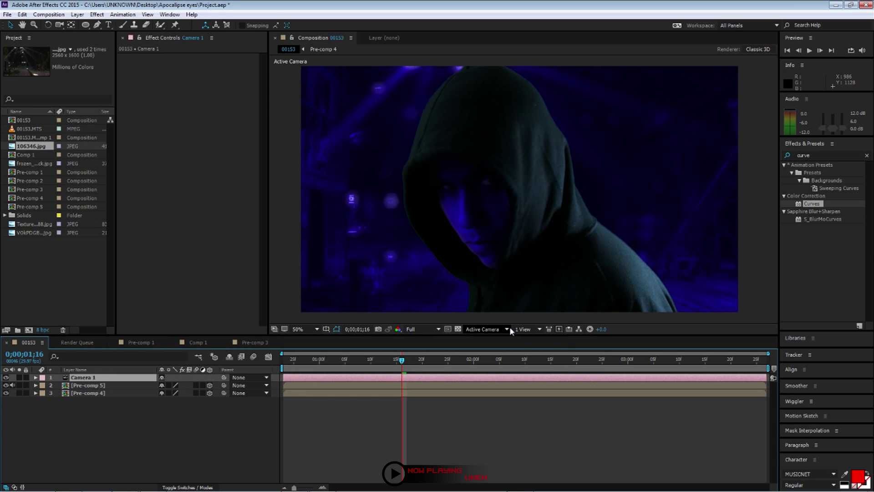
pyautogui.click(523, 329)
# Step: Switch to 2 Views, push Pre-comp 4 back in Z, and scale it to 144%
pyautogui.click(540, 351)
pyautogui.click(119, 394)
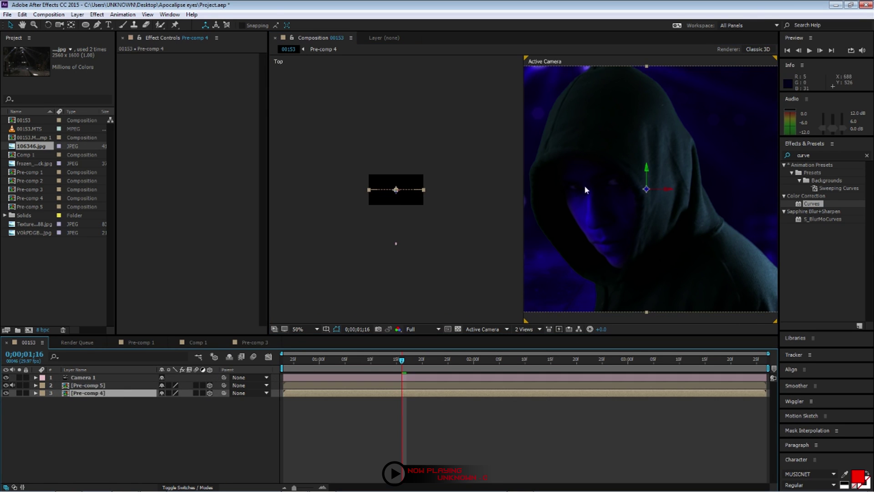
pyautogui.press(',')
pyautogui.press(',')
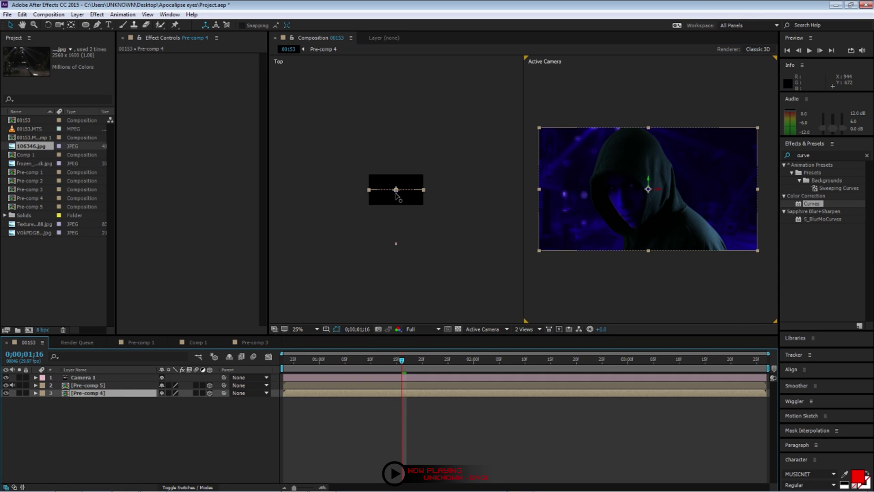
pyautogui.scroll(1, 396, 195)
pyautogui.moveTo(396, 195); pyautogui.dragTo(399, 151)
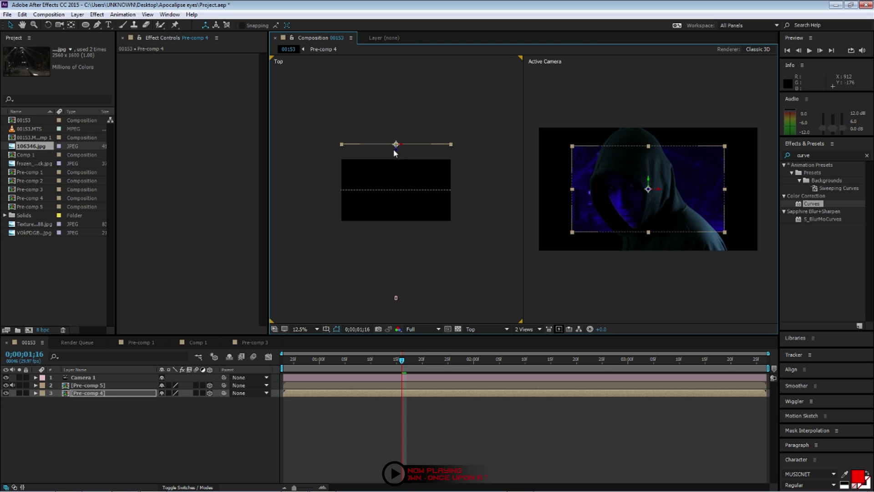
pyautogui.press('s')
pyautogui.moveTo(186, 404); pyautogui.dragTo(206, 405)
# Step: Push Pre-comp 5 back in depth, scale it to 111%, and fine-tune its Z position
pyautogui.moveTo(396, 200); pyautogui.dragTo(395, 177)
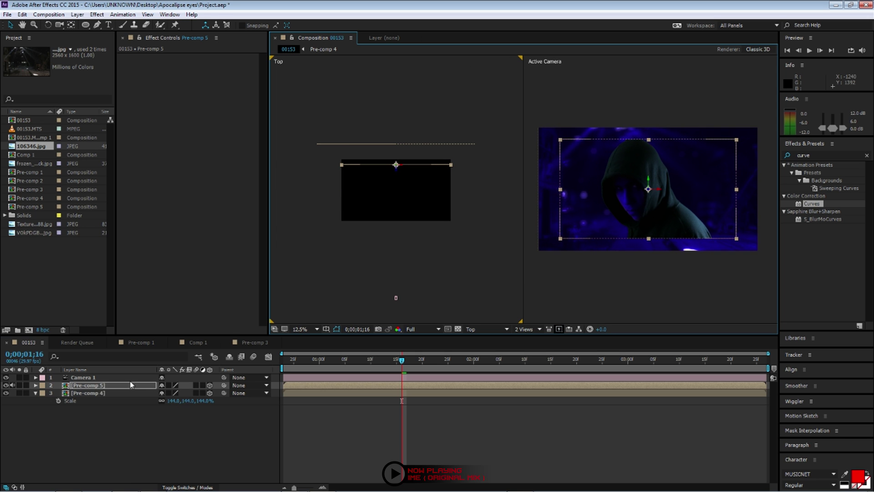
pyautogui.press('s')
pyautogui.moveTo(173, 392); pyautogui.dragTo(178, 392)
pyautogui.moveTo(397, 172); pyautogui.dragTo(397, 185)
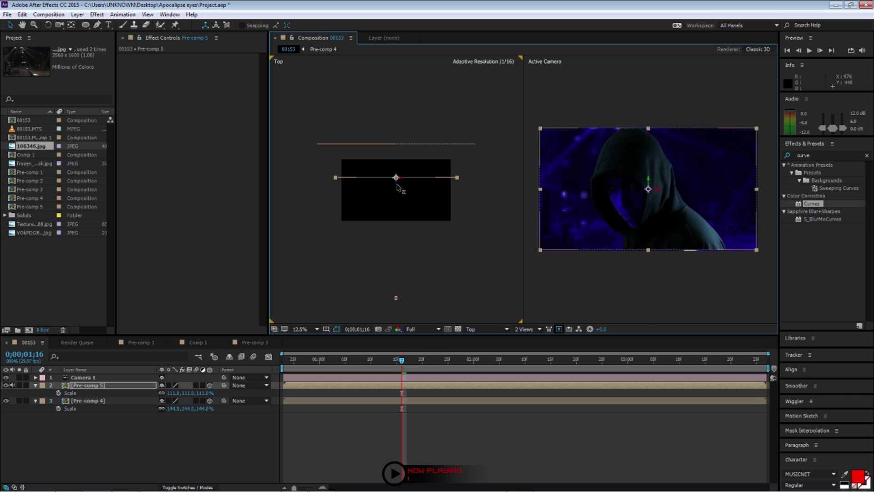
pyautogui.click(201, 429)
pyautogui.click(96, 385)
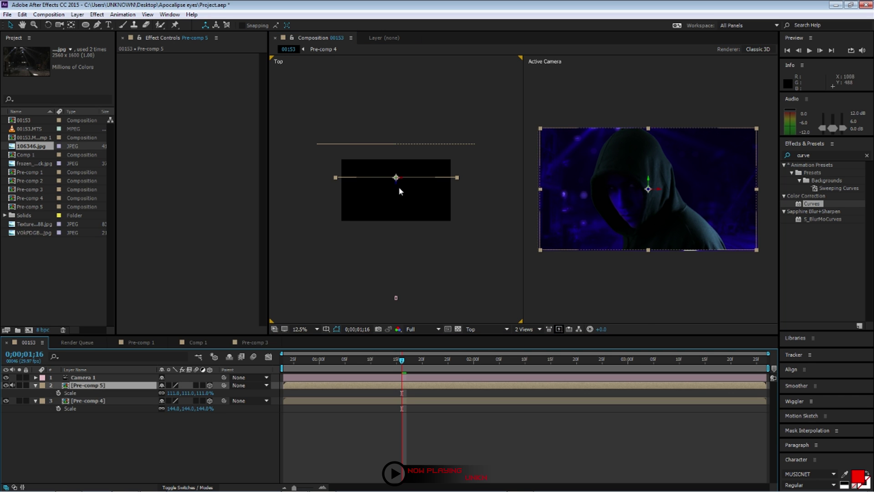
pyautogui.moveTo(400, 191); pyautogui.dragTo(396, 190)
pyautogui.click(295, 406)
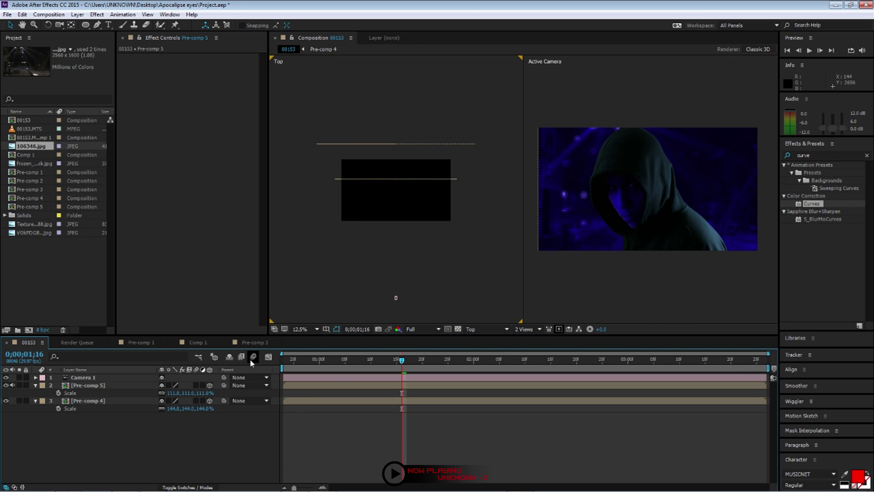
# Step: Set a Camera 1 Position keyframe at 0;23 with Z at -1866.7
pyautogui.moveTo(403, 363); pyautogui.dragTo(283, 363)
pyautogui.click(87, 377)
pyautogui.click(35, 378)
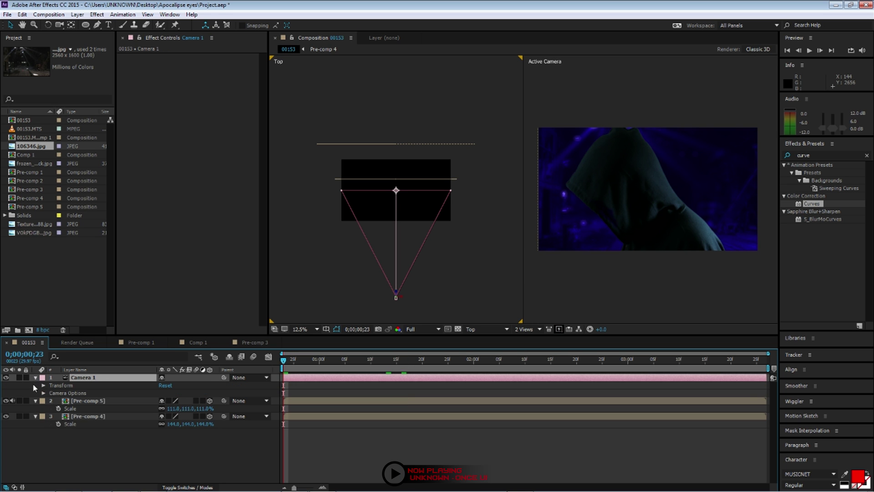
pyautogui.click(44, 385)
pyautogui.click(58, 401)
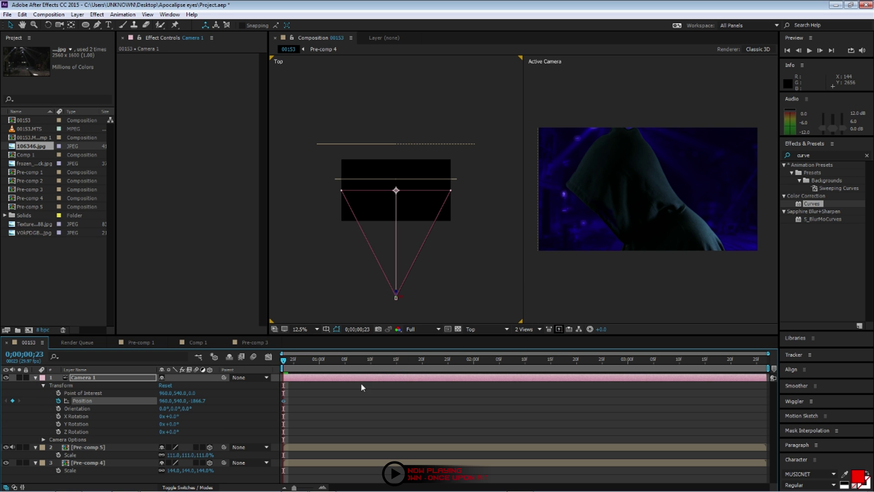
# Step: At the comp's end, move Camera 1 forward to Z -1434.7 for the push-in
pyautogui.press('End')
pyautogui.moveTo(397, 293); pyautogui.dragTo(396, 273)
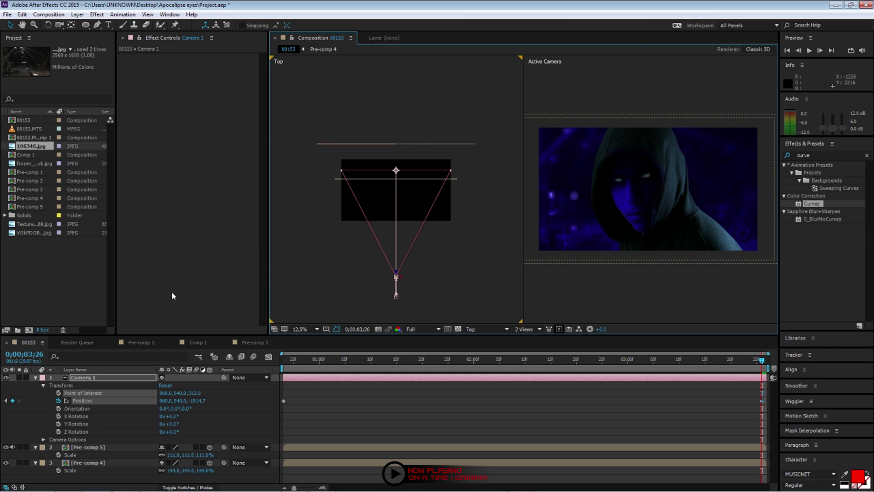
pyautogui.click(35, 377)
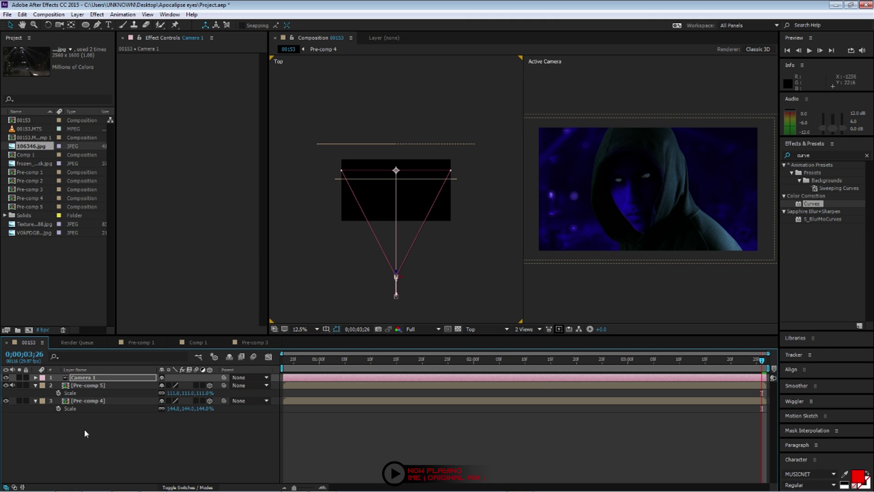
pyautogui.moveTo(397, 272); pyautogui.dragTo(397, 268)
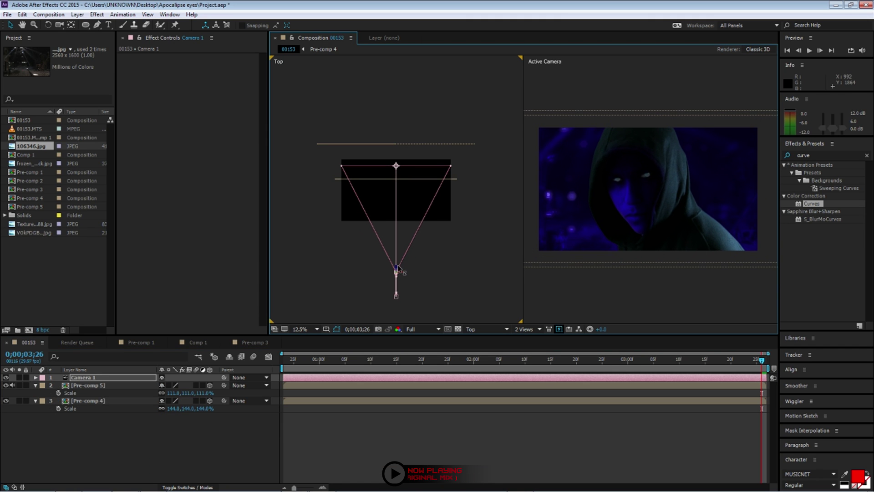
pyautogui.click(173, 443)
pyautogui.click(36, 377)
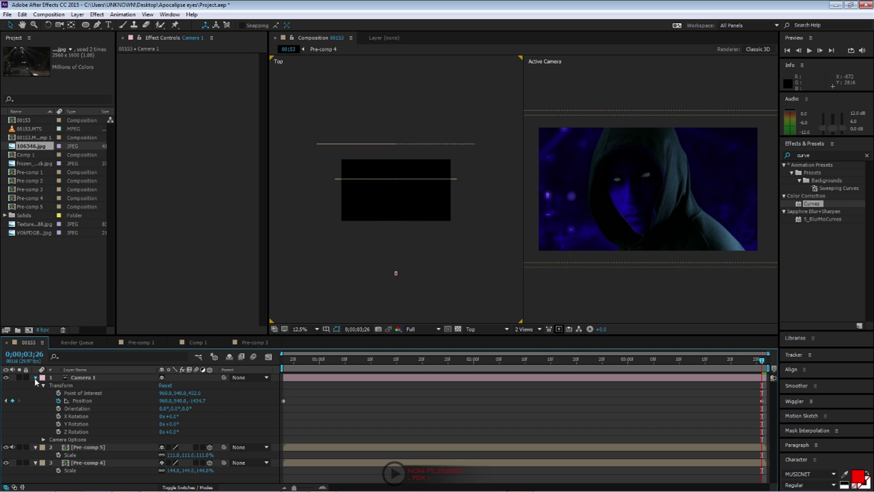